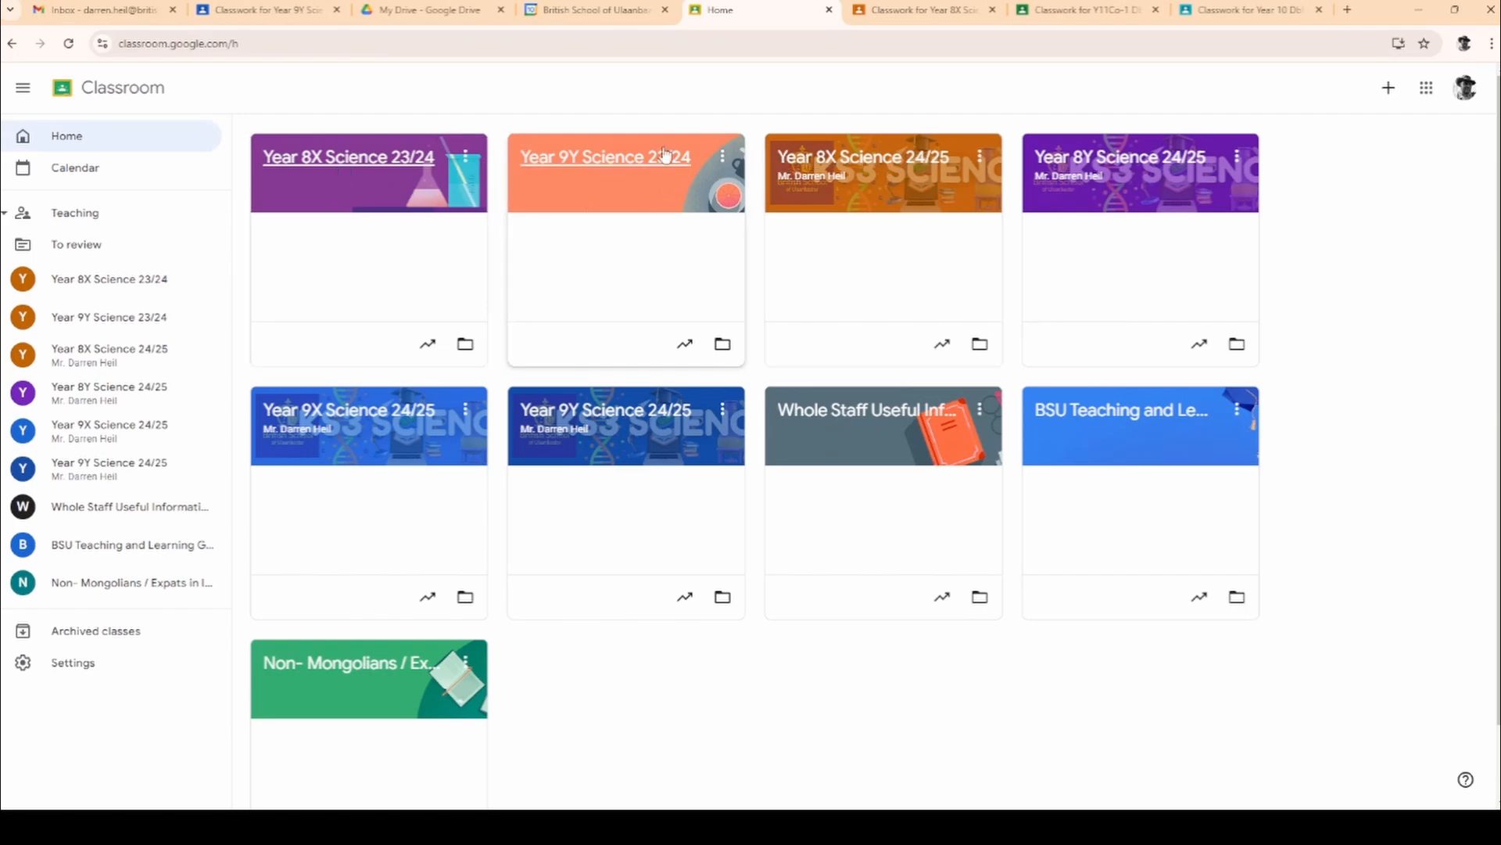
Step: Go to the Year 8X Science 23/24 classwork and show all assignments under Unit 8A - Food and Digestion
key("ctrl+Tab")
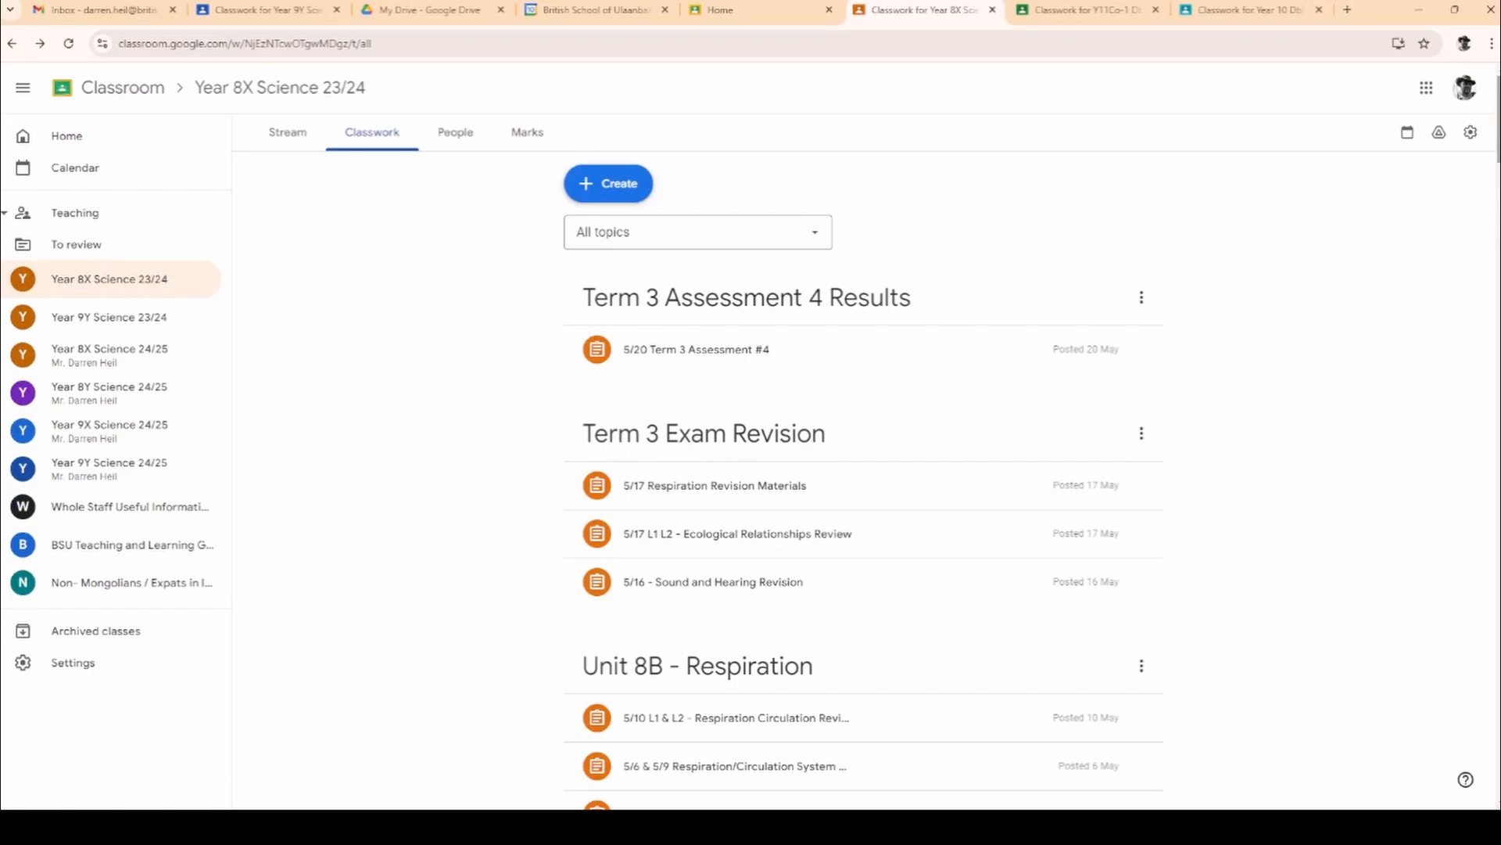
scroll(1475, 393, "down", 20)
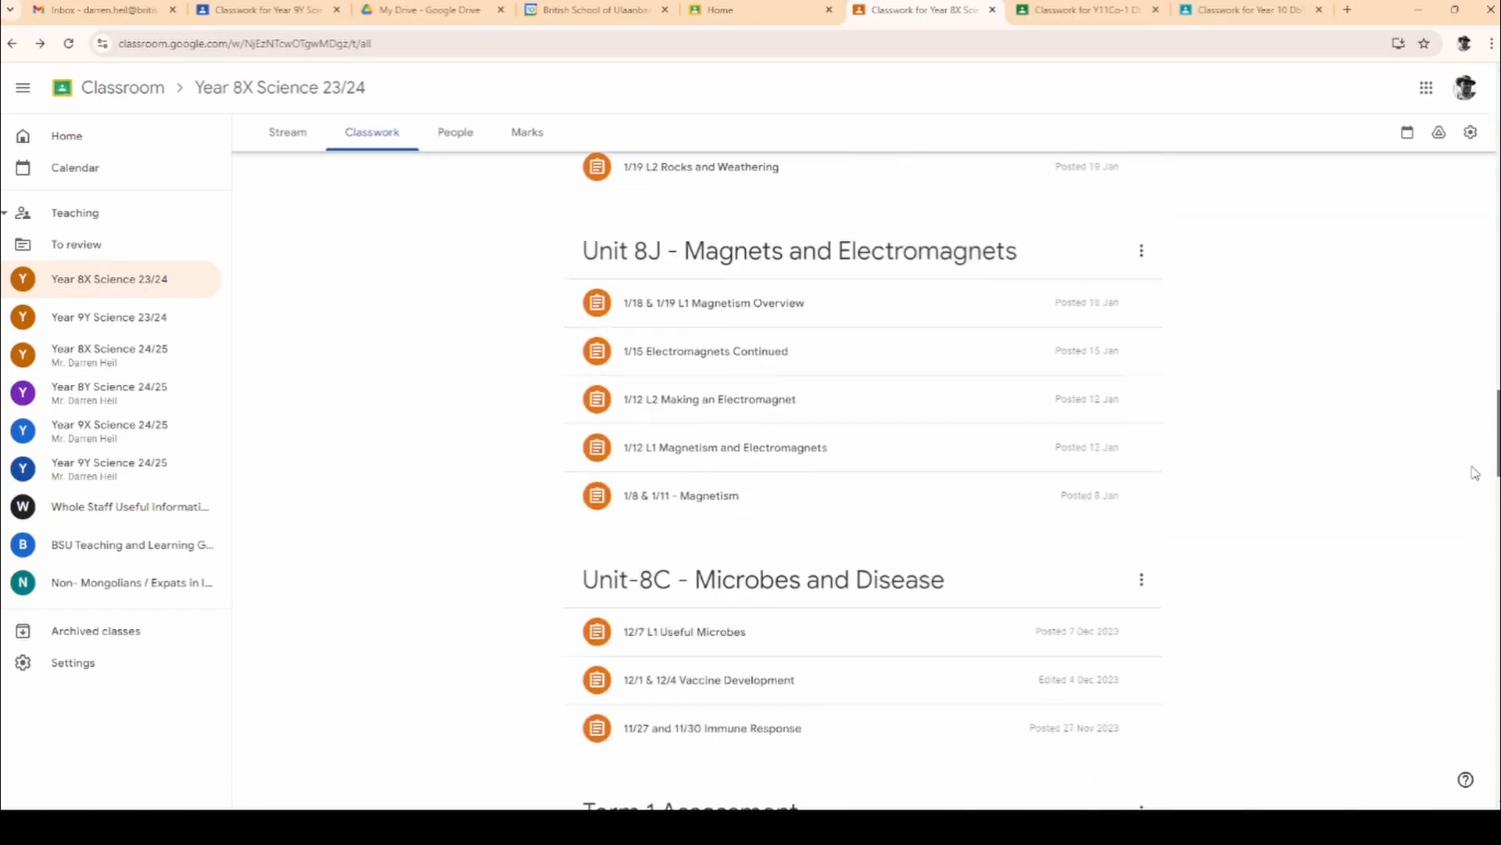
scroll(1475, 472, "down", 20)
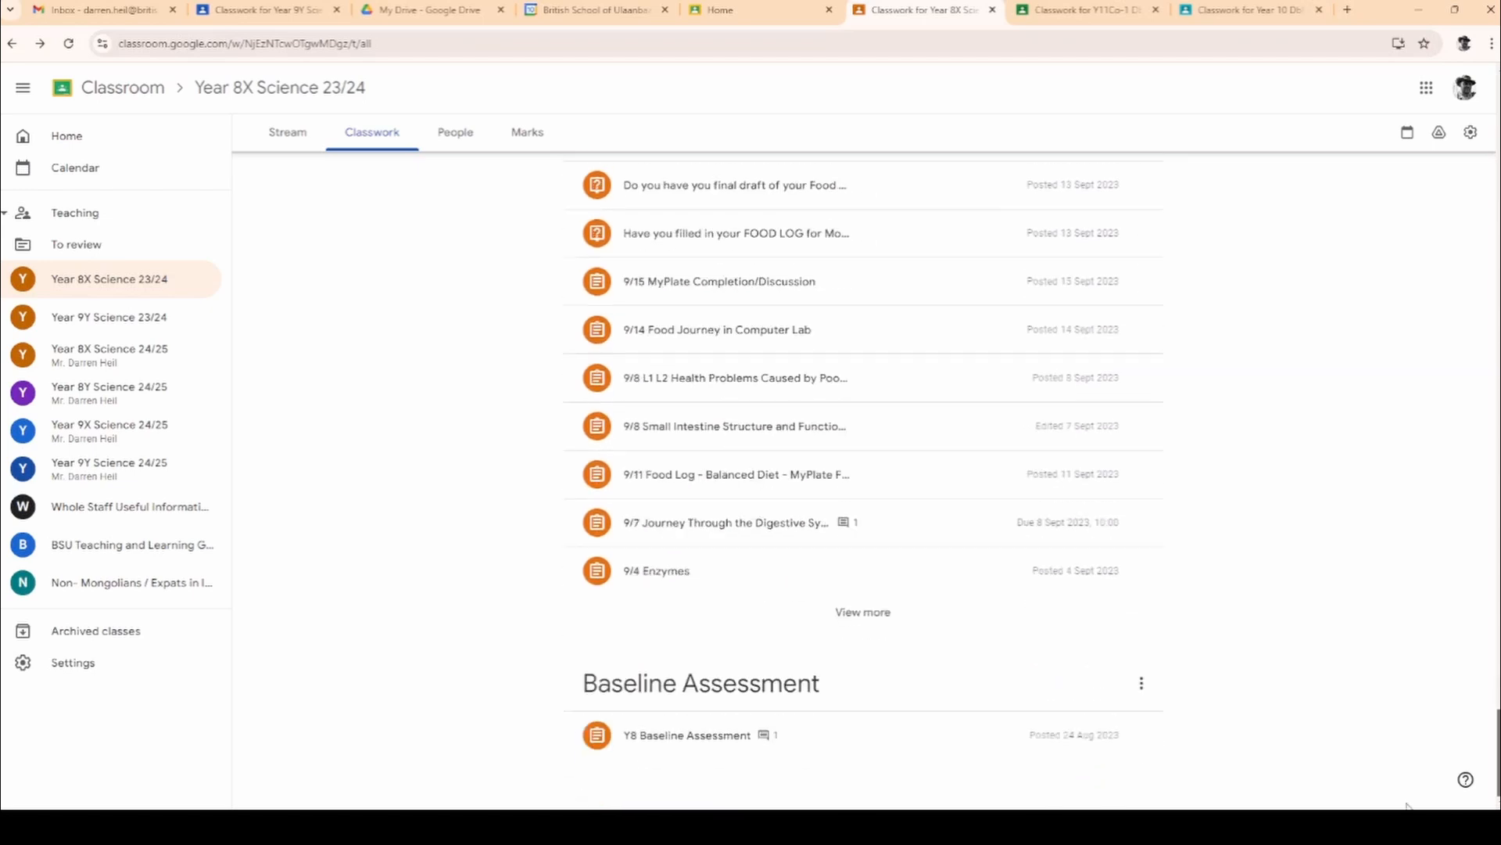
scroll(1478, 704, "up", 2)
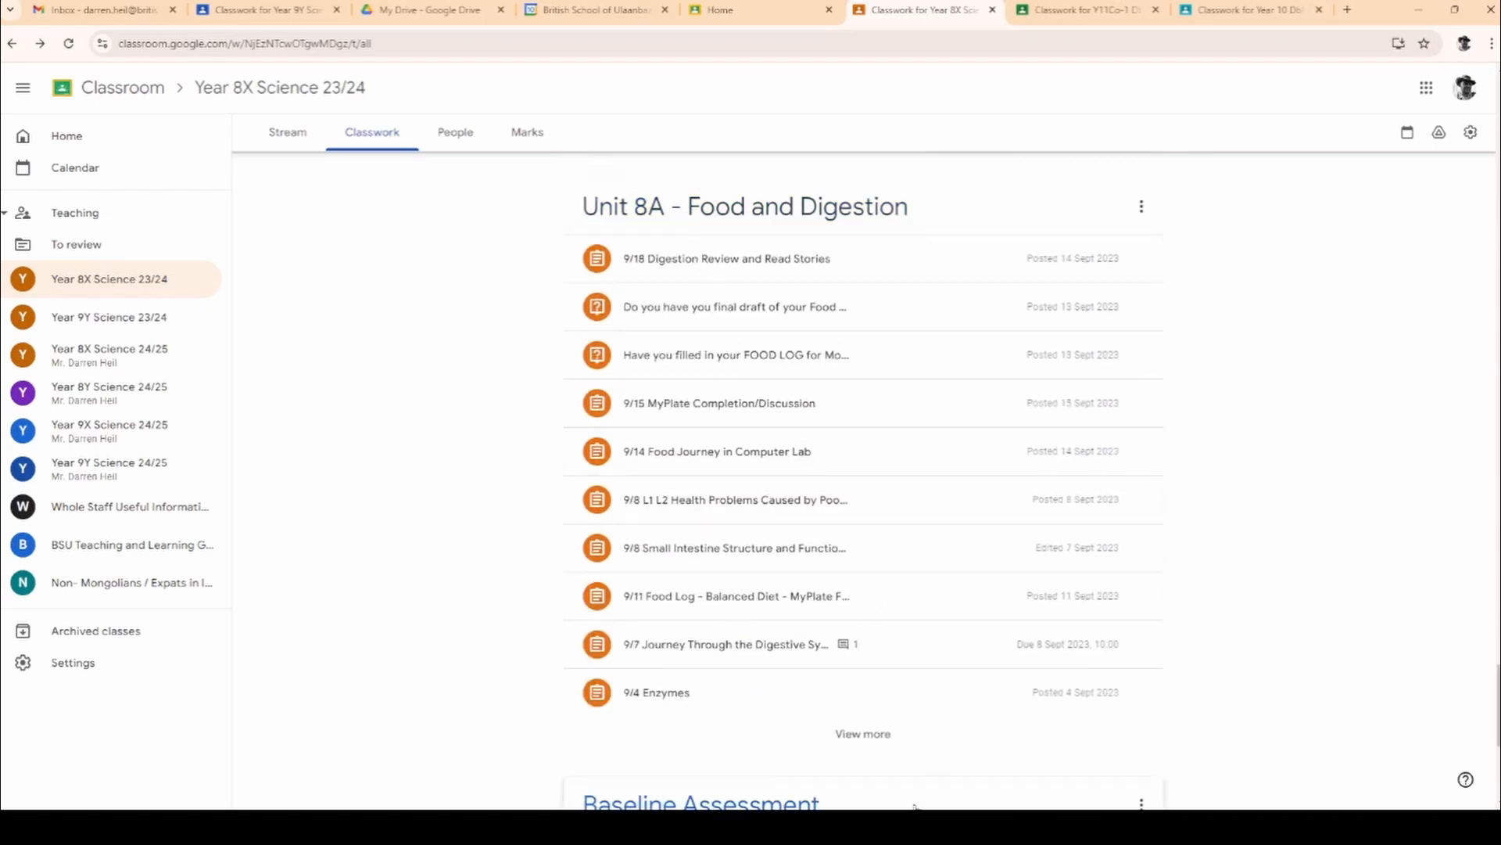
left_click(863, 733)
scroll(651, 522, "down", 4)
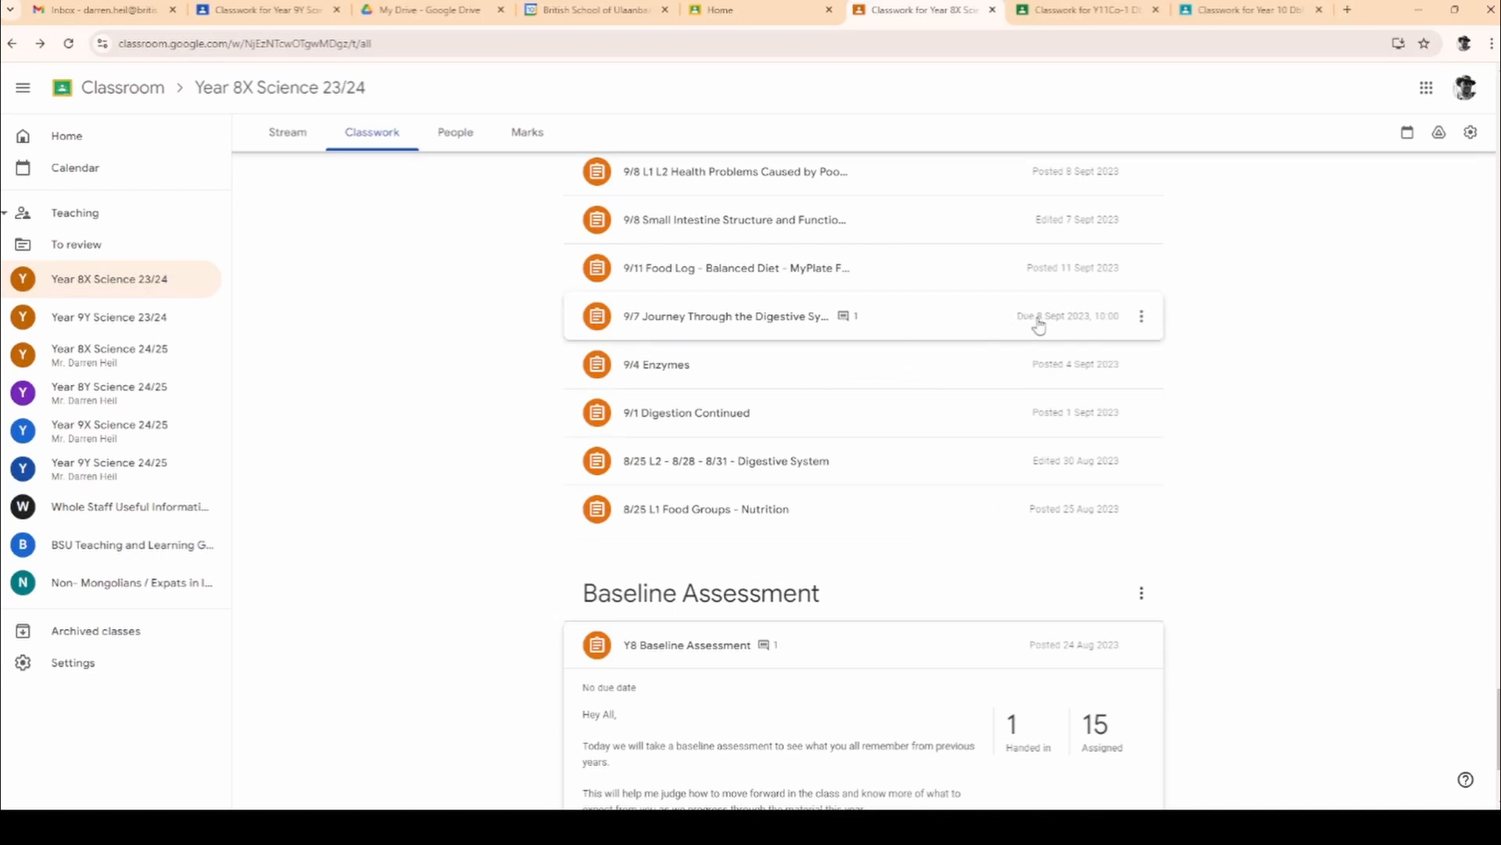
Step: Expand the 8/25 L1 Food Groups - Nutrition assignment and preview its food sort.ppt.pdf attachment
scroll(1066, 318, "down", 1)
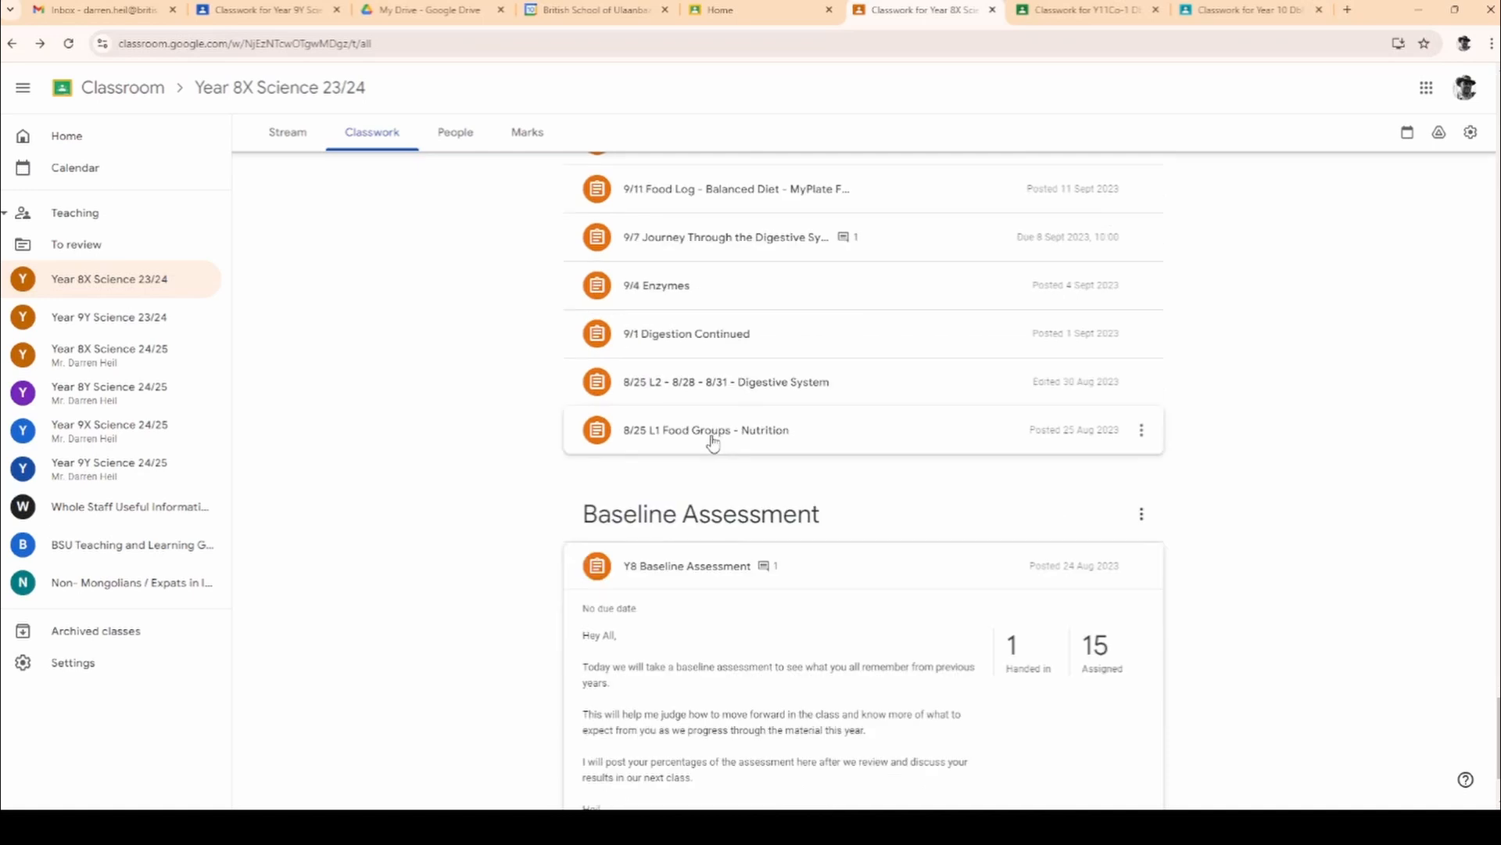
scroll(678, 438, "up", 2)
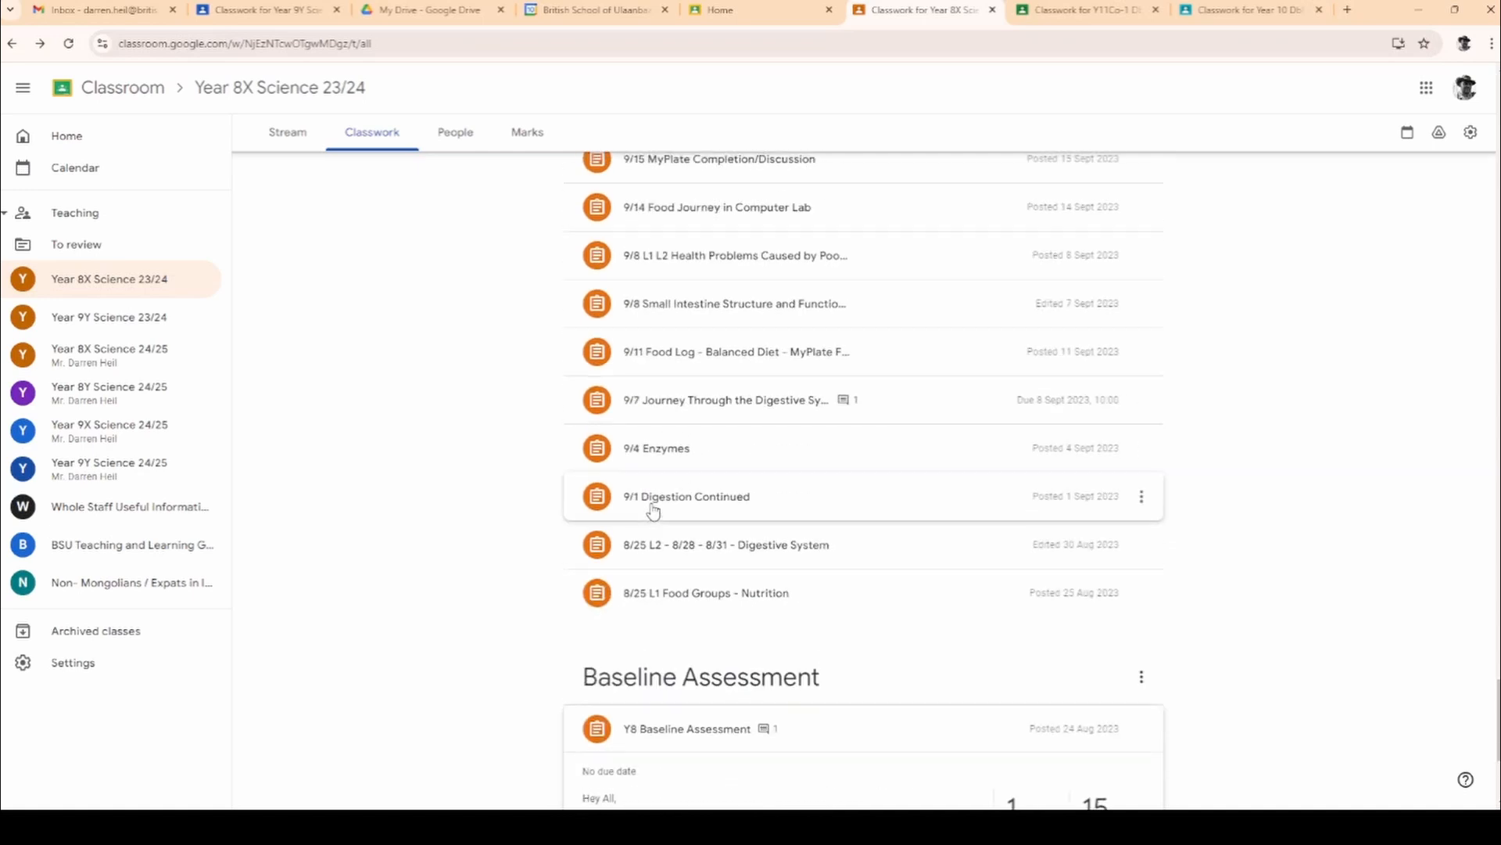
scroll(656, 516, "up", 1)
scroll(635, 540, "down", 1)
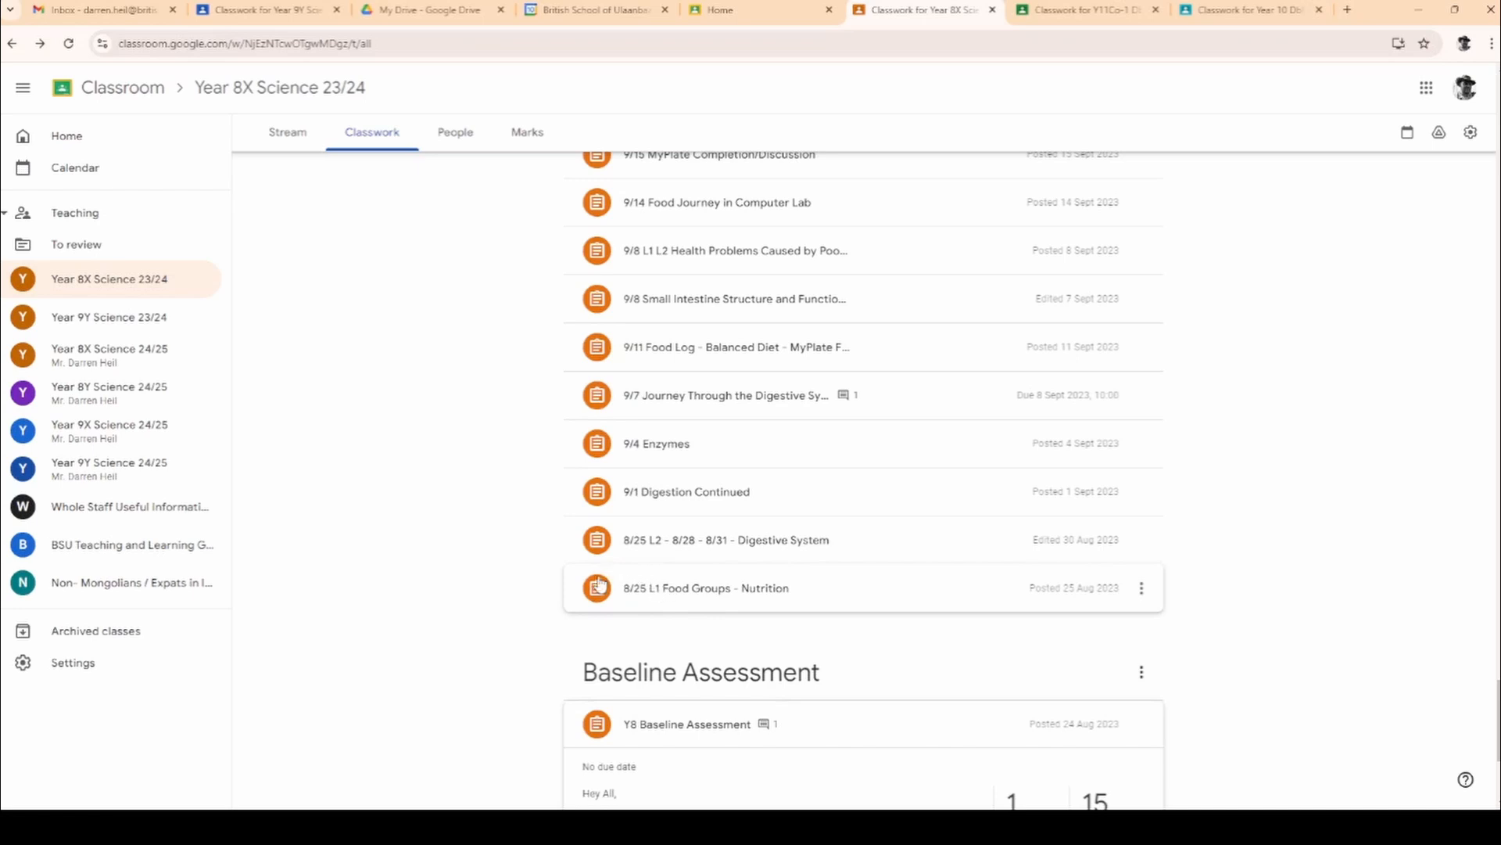
left_click(692, 595)
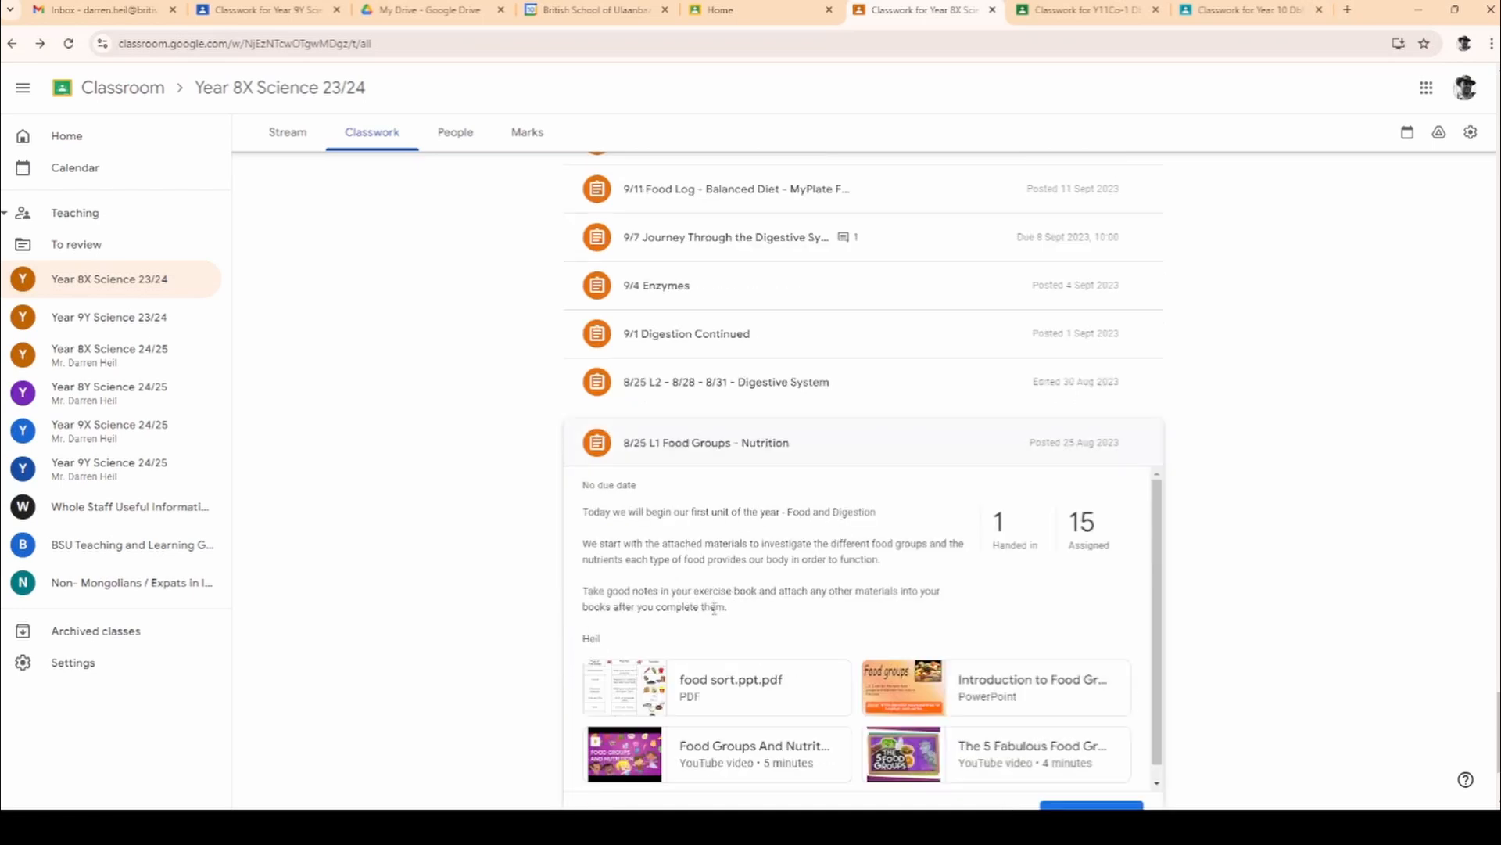
scroll(838, 641, "down", 1)
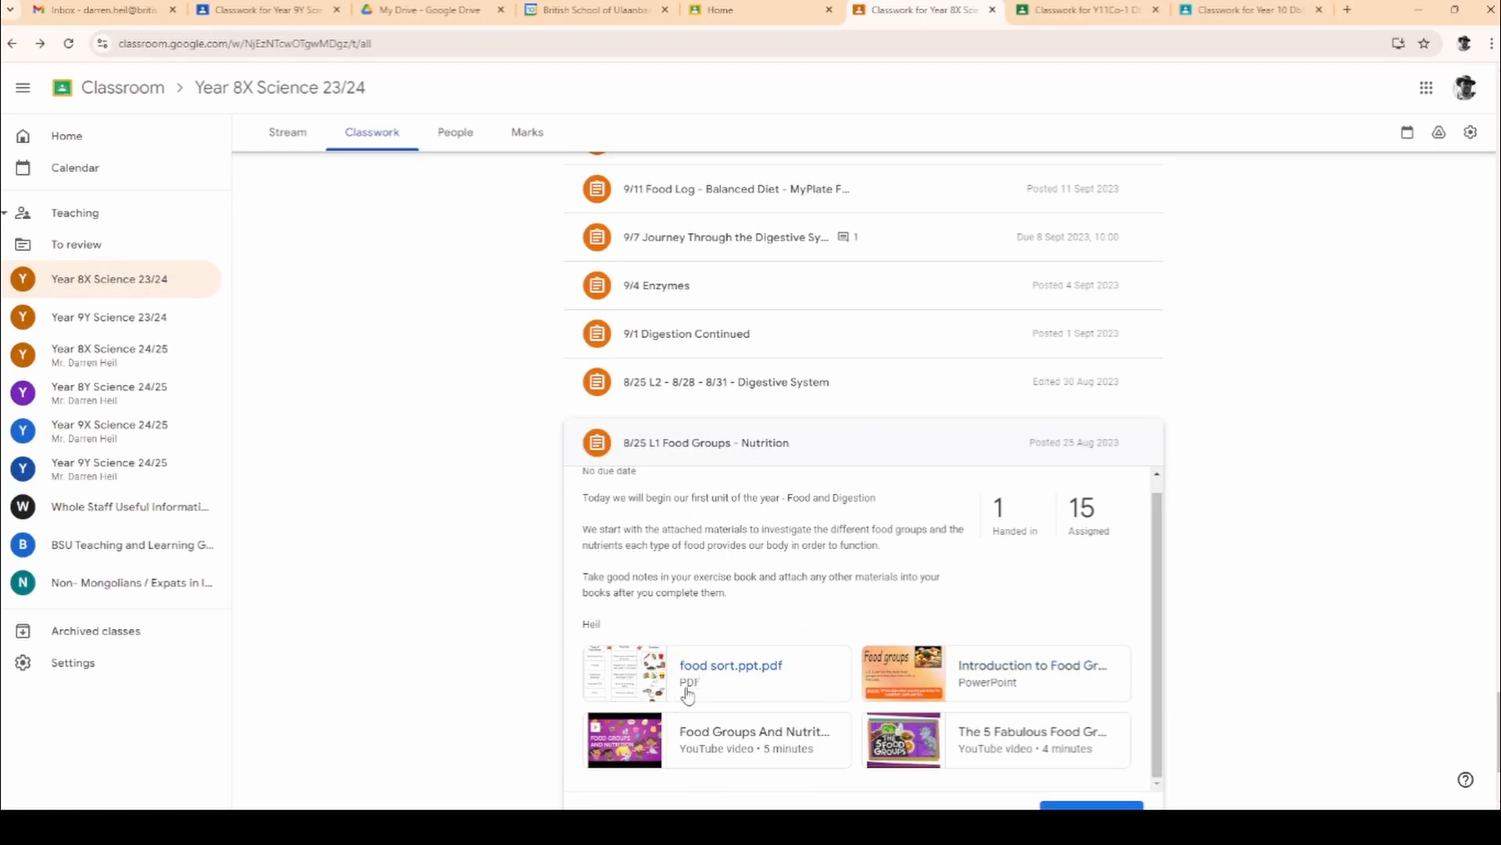
left_click(640, 678)
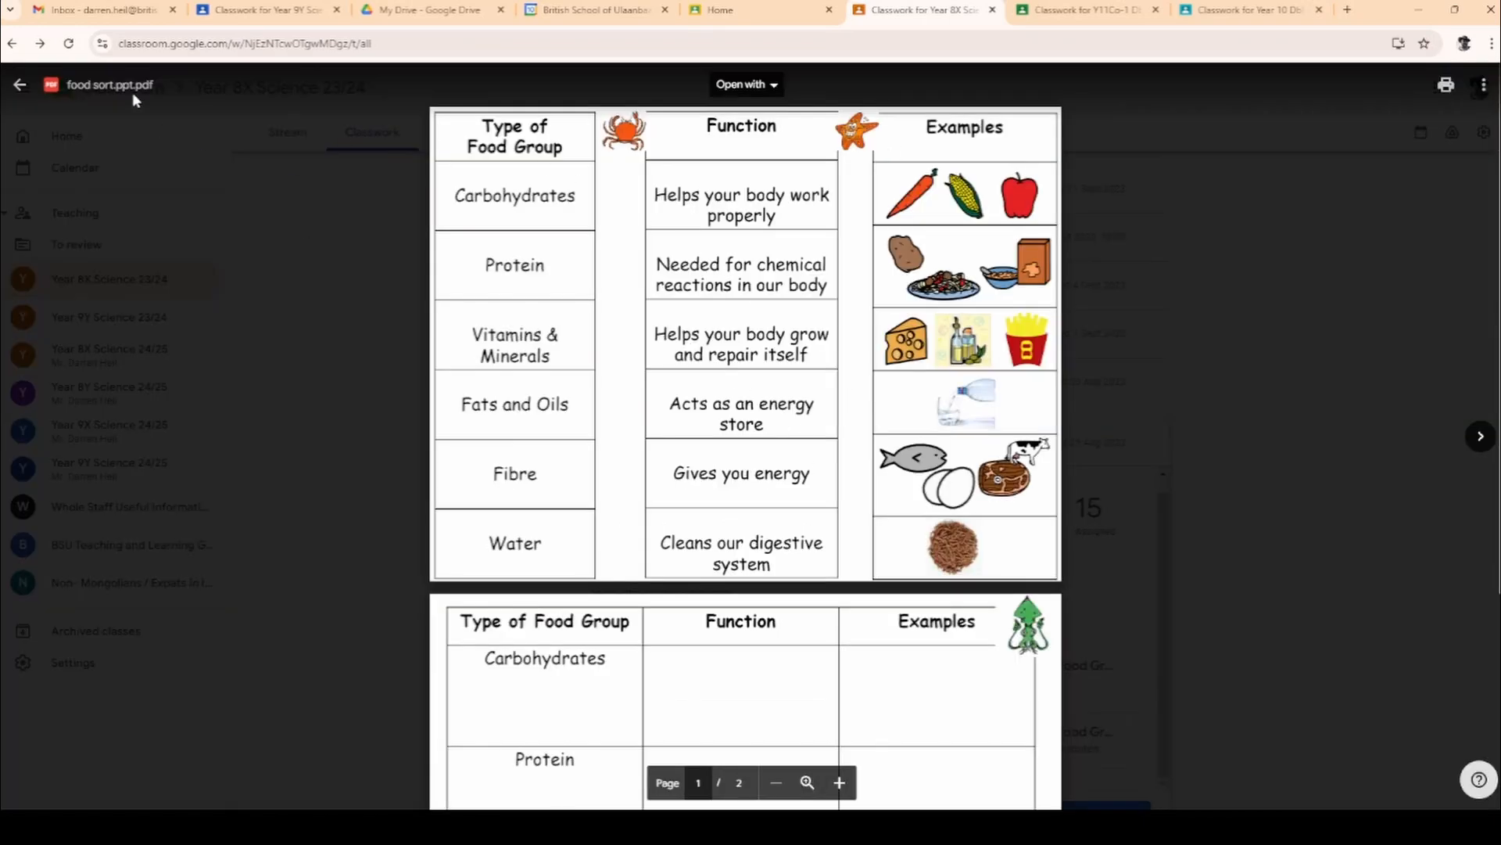
left_click(18, 86)
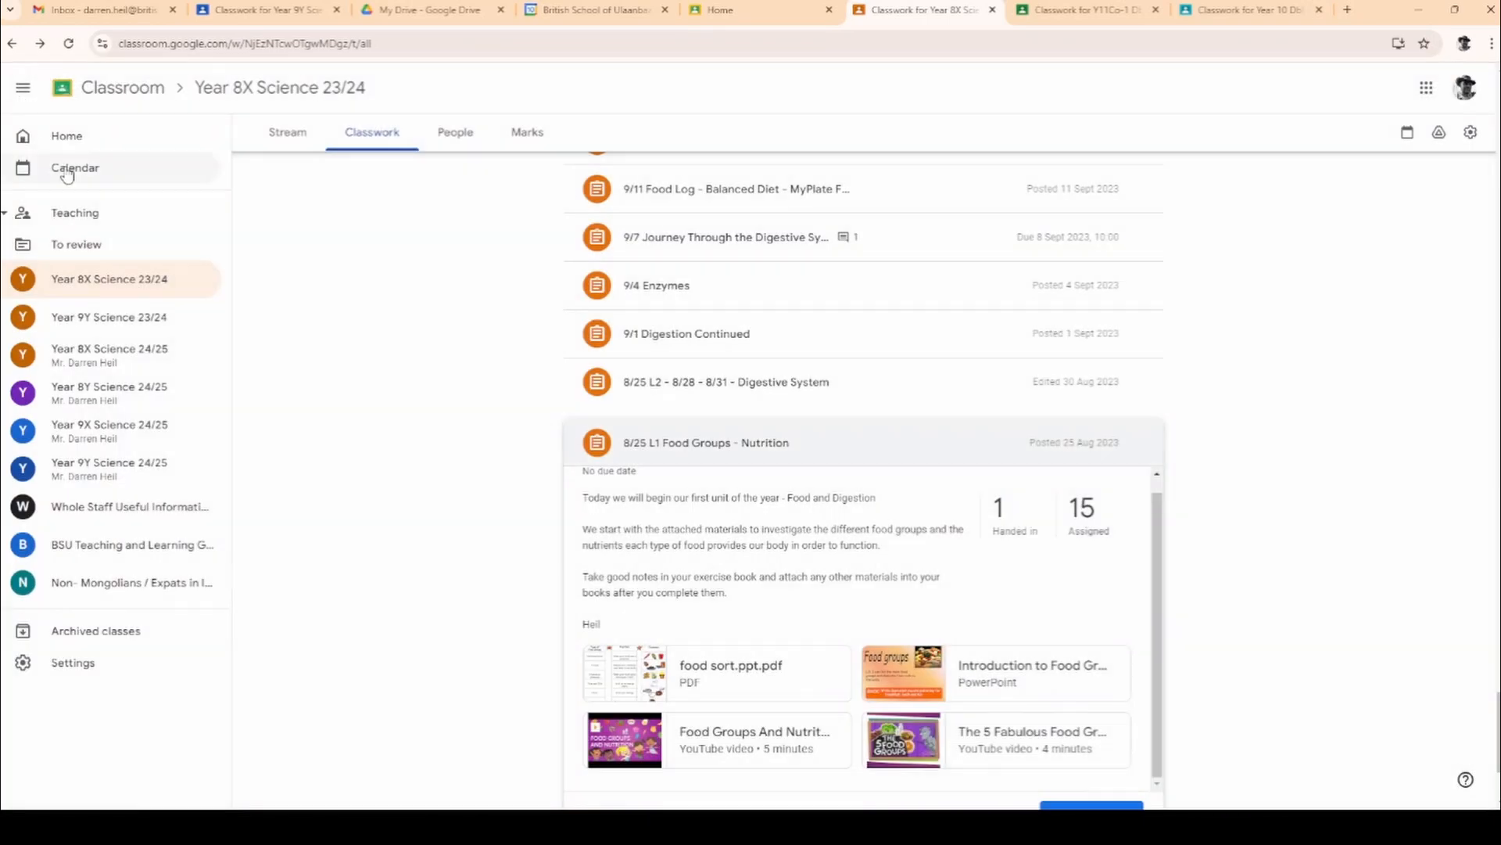
Step: Expand the 8/25 L2 - 8/28 - 8/31 - Digestive System assignment and preview its cloze exercise and card sort PDFs
left_click(626, 382)
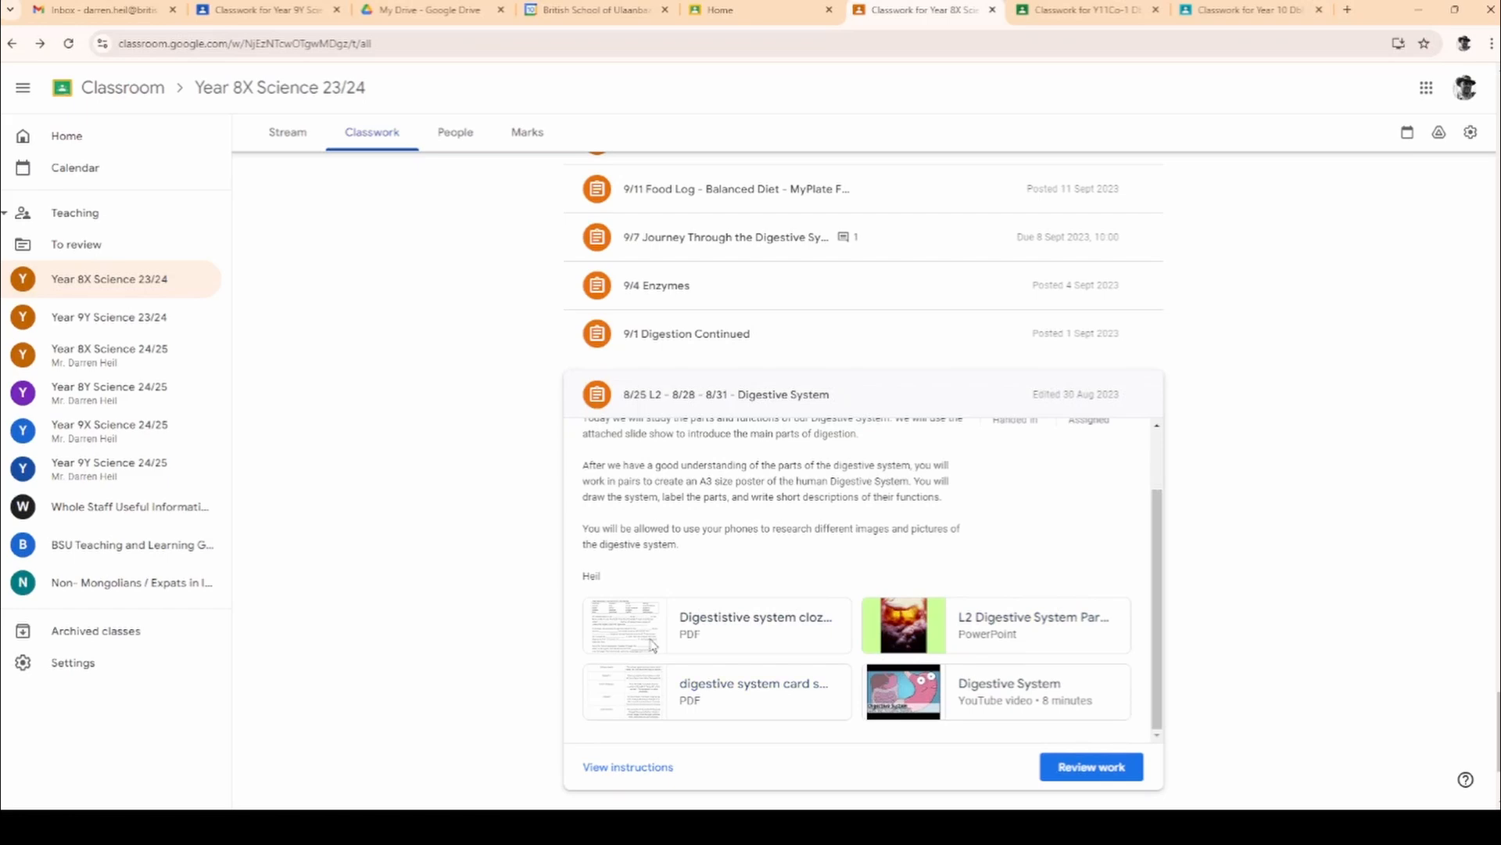
left_click(646, 612)
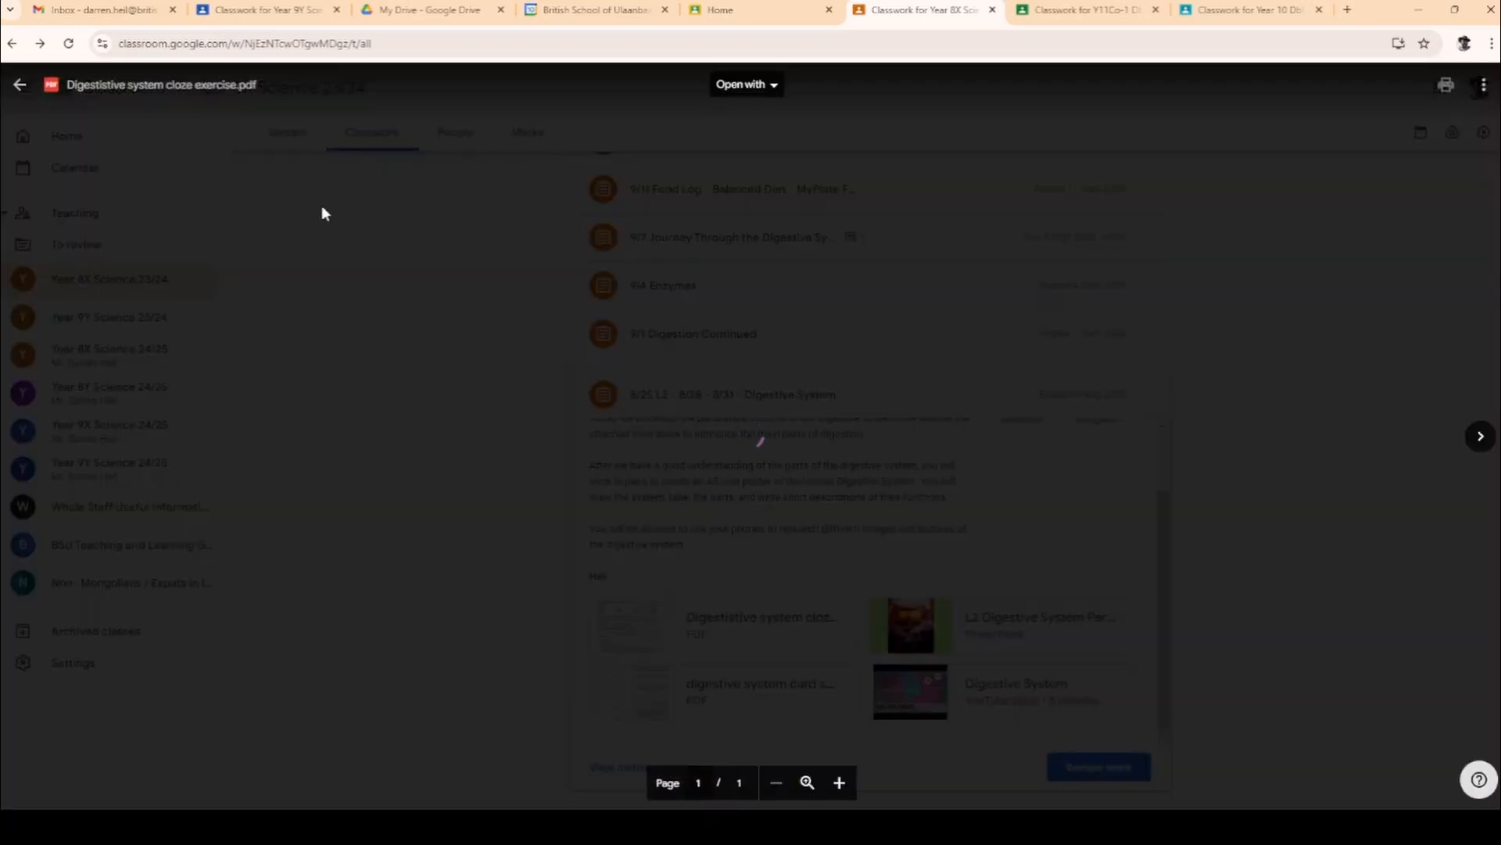
scroll(690, 450, "down", 2)
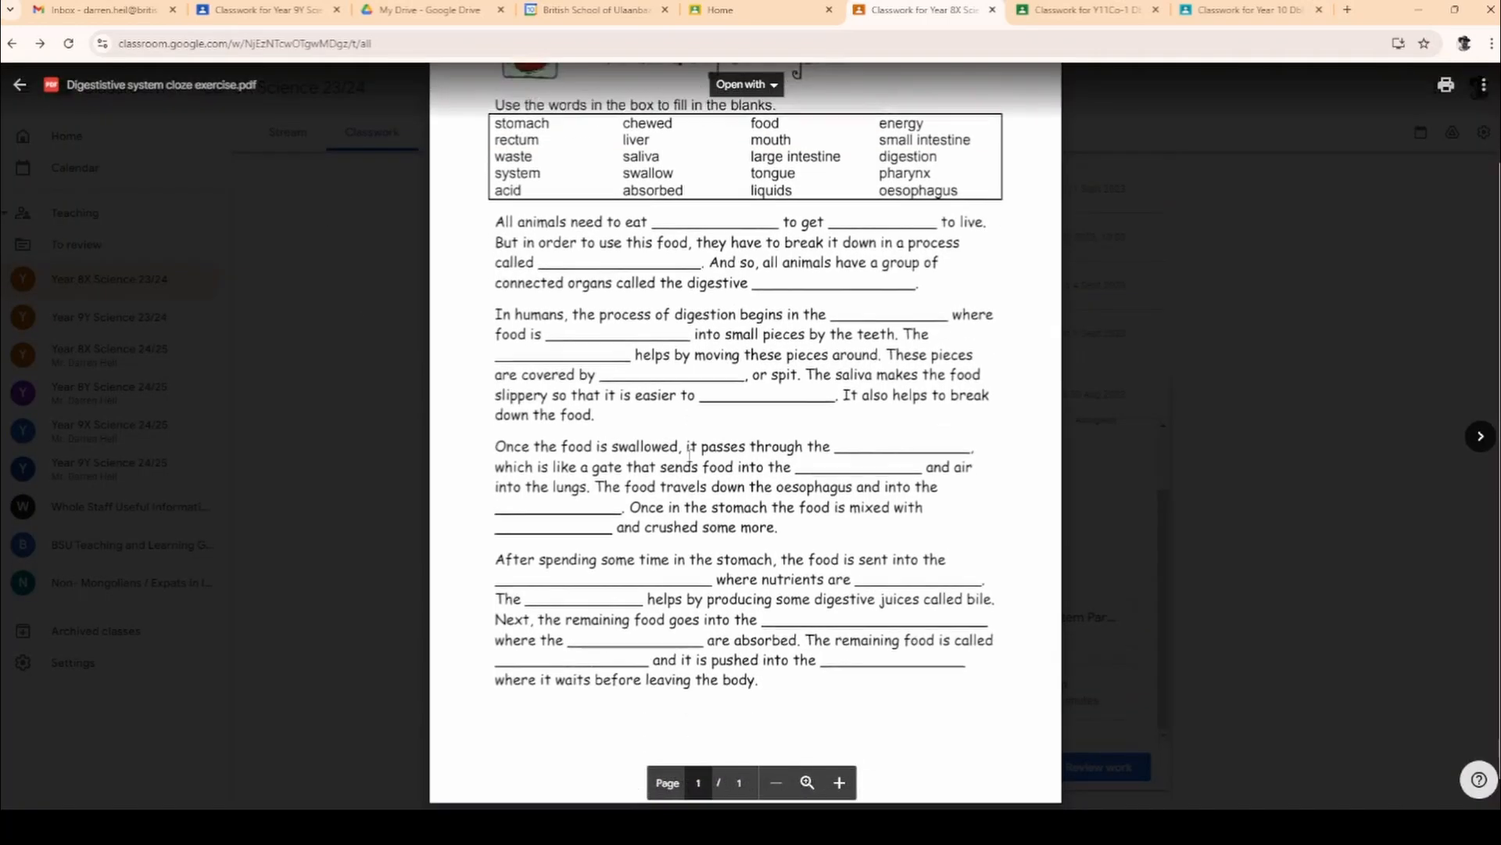
scroll(690, 449, "down", 1)
scroll(689, 449, "up", 3)
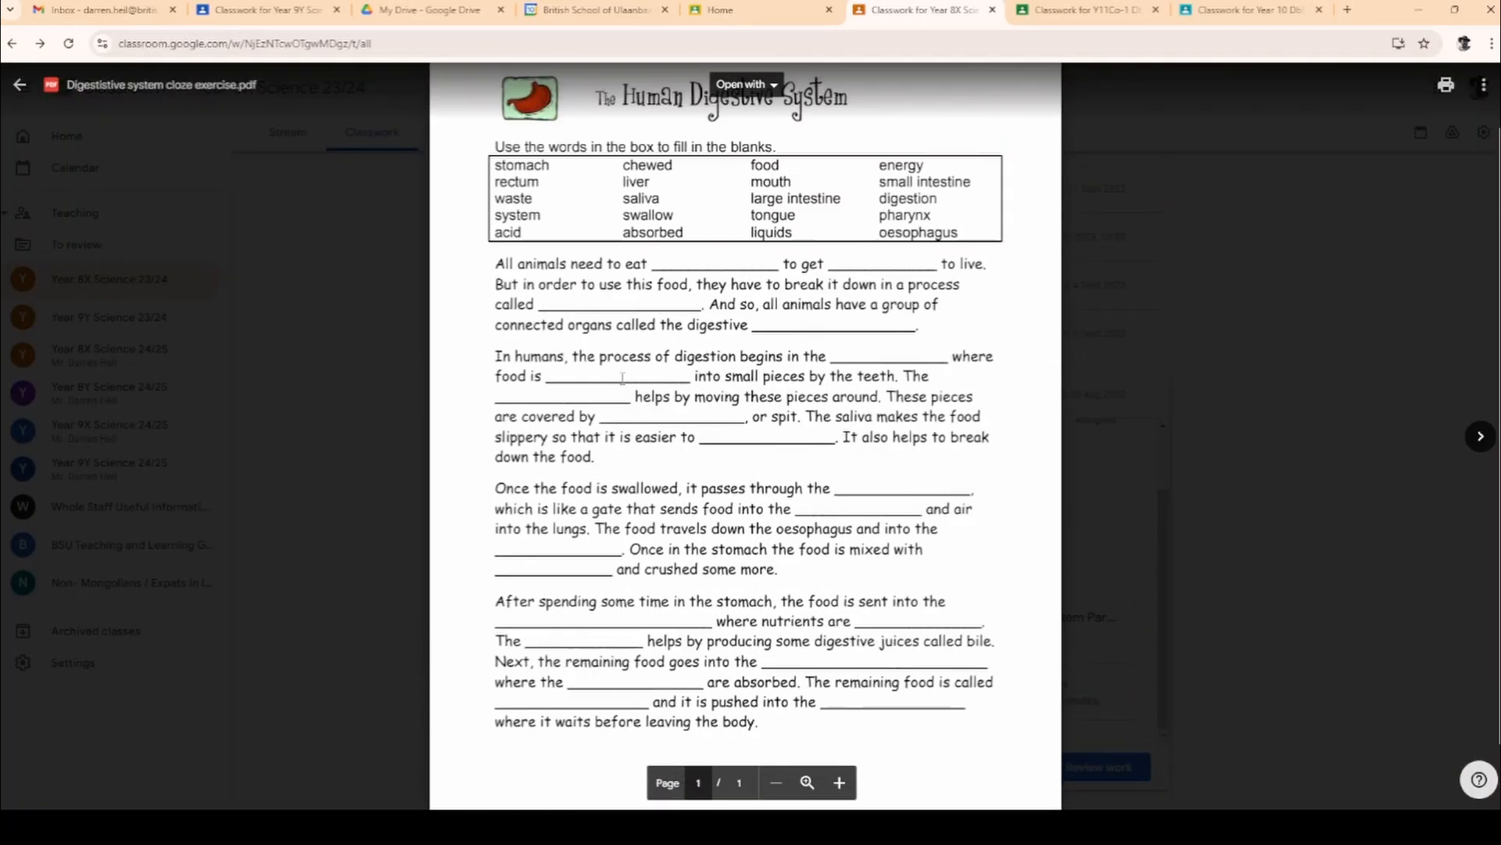
left_click(20, 91)
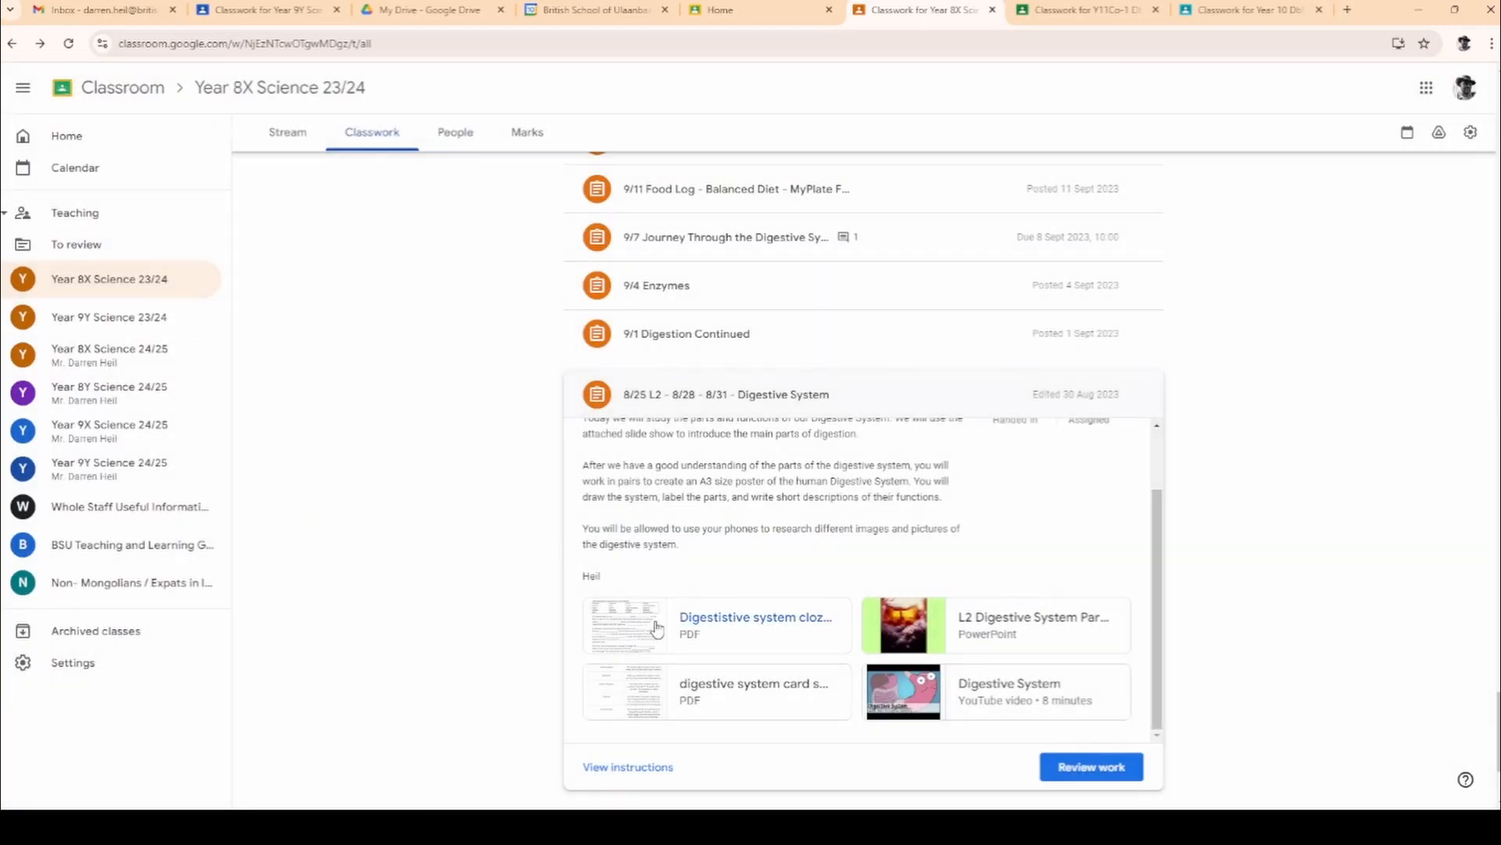
left_click(637, 693)
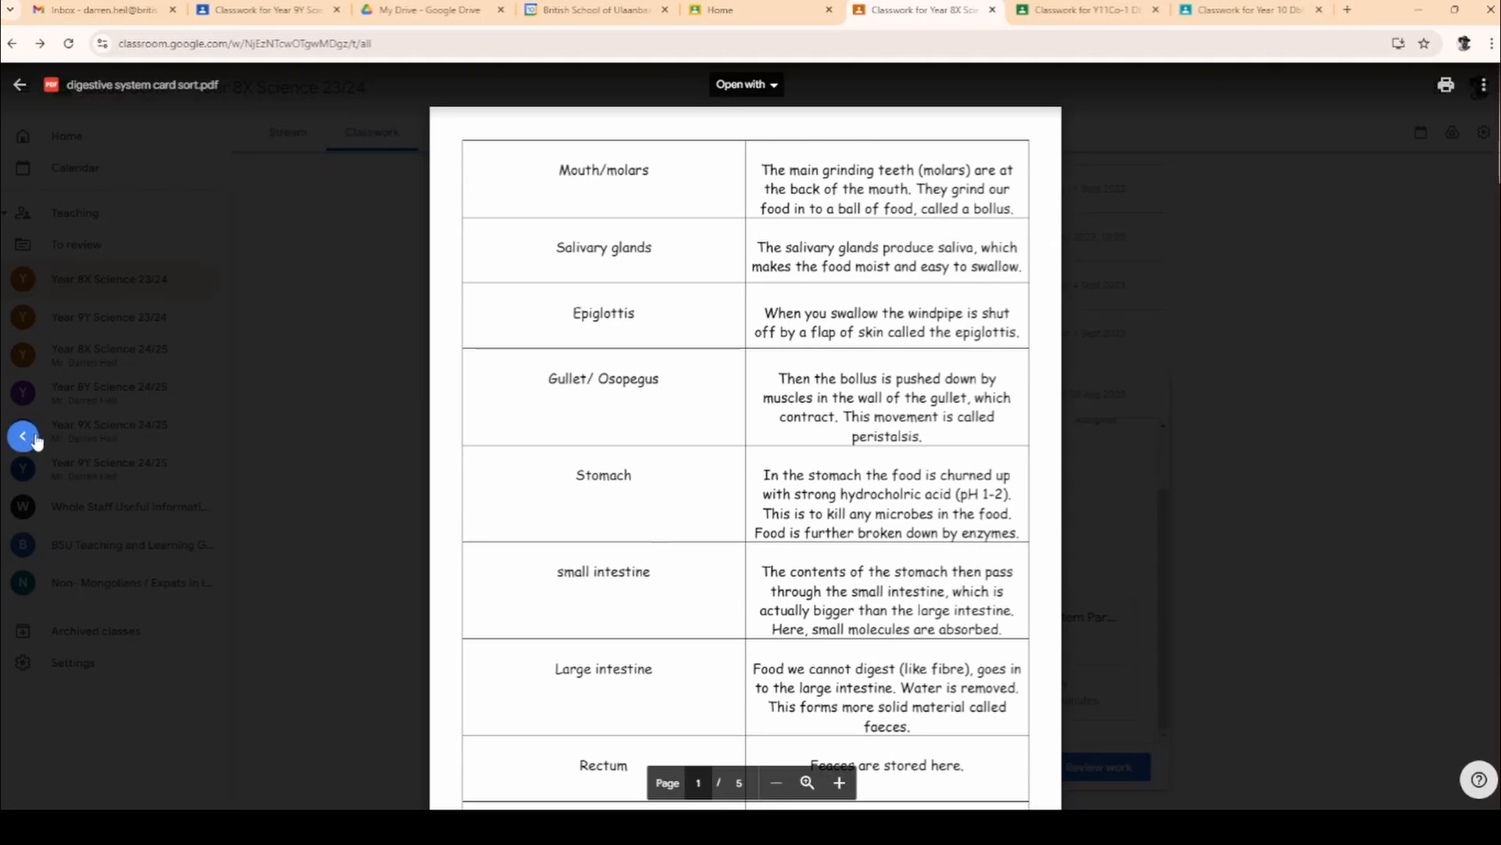
left_click(17, 88)
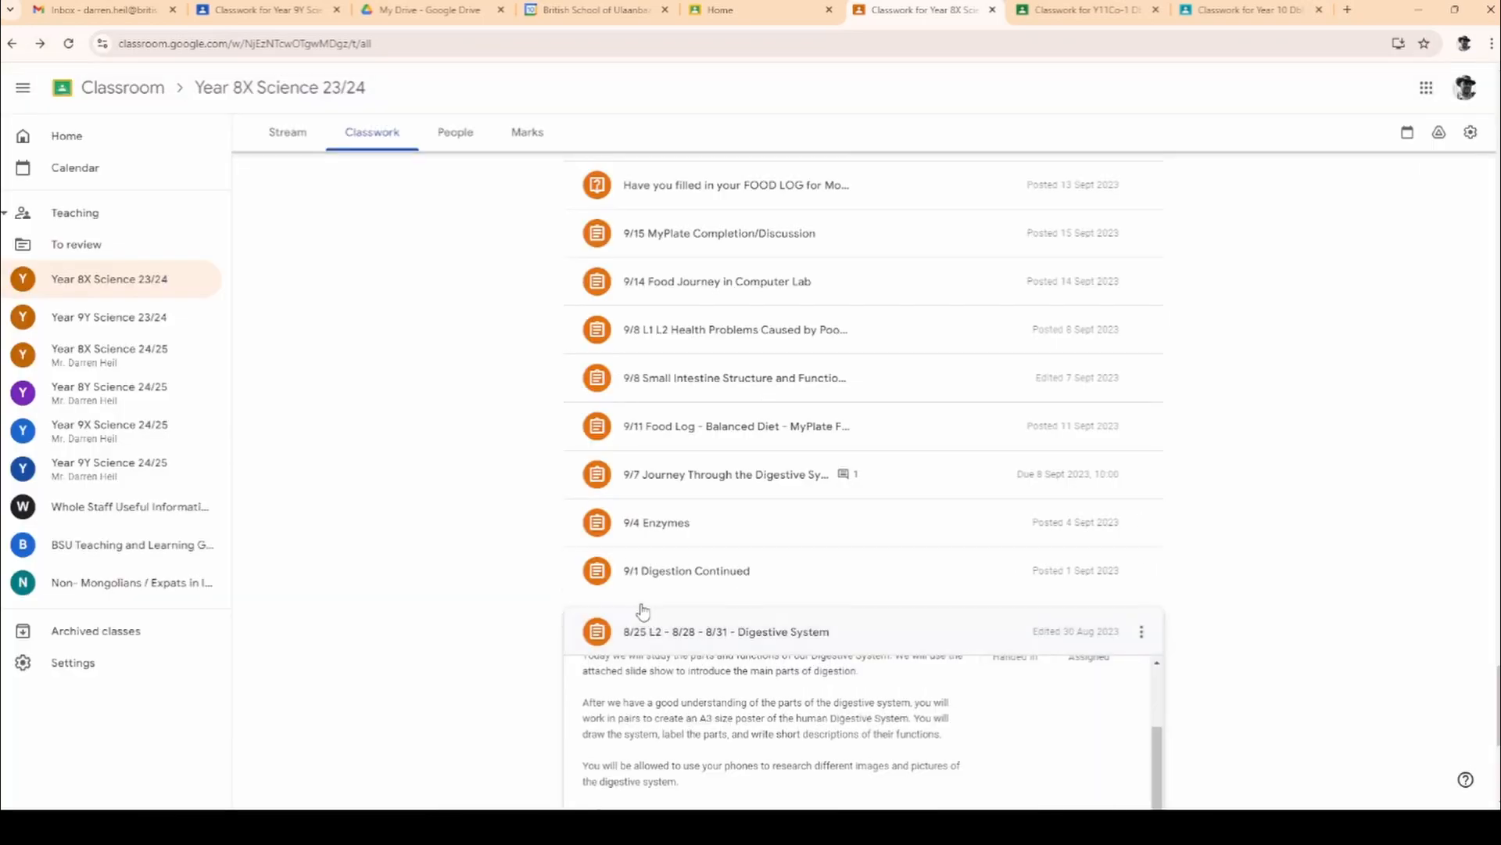
Step: Open a blank new assignment form for the class to view its title, instructions and attachment options
scroll(654, 588, "up", 1)
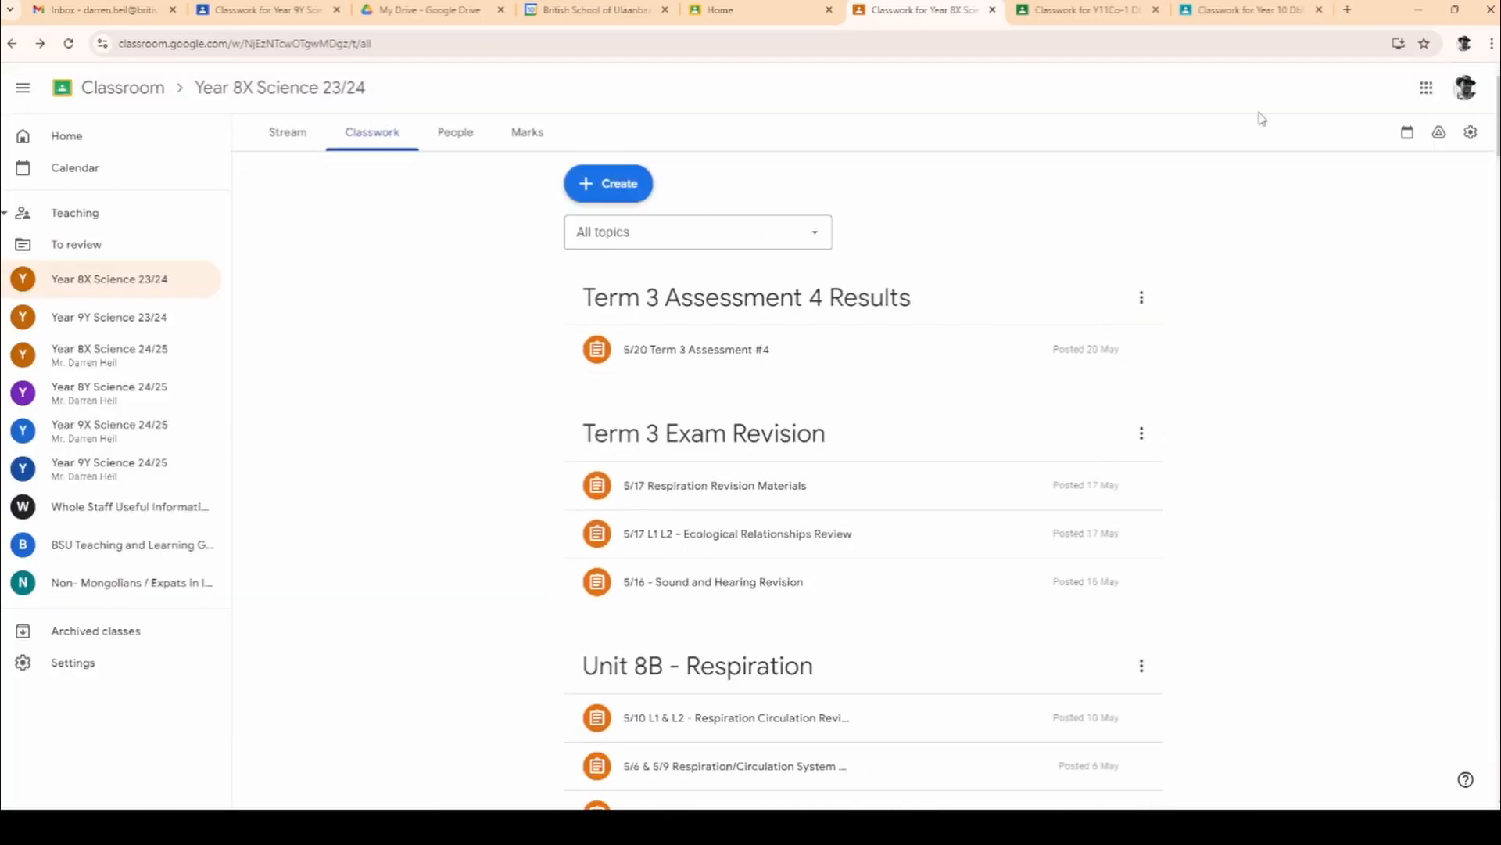
left_click(607, 193)
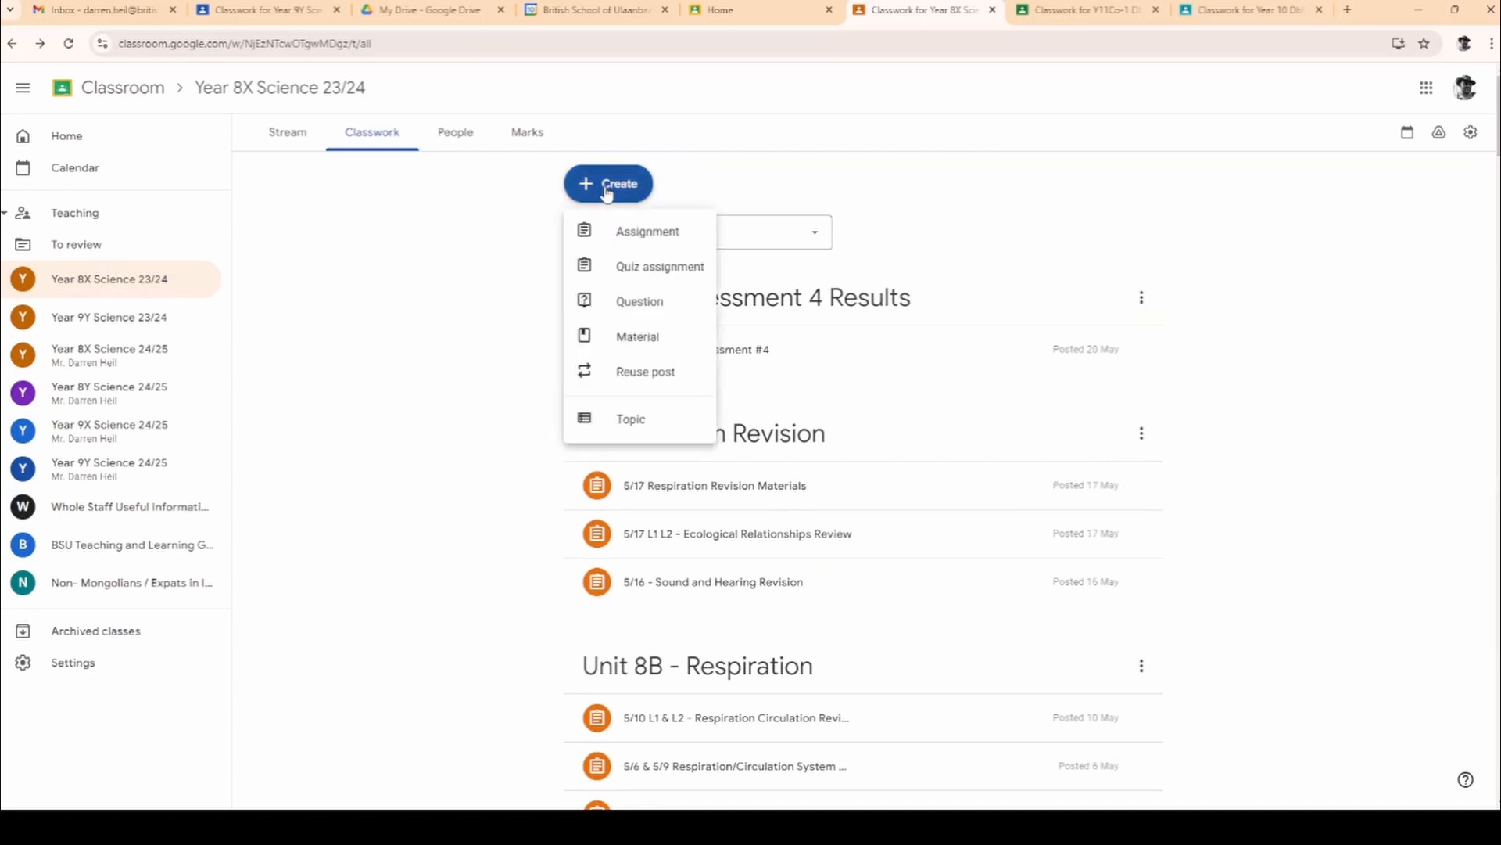
left_click(626, 243)
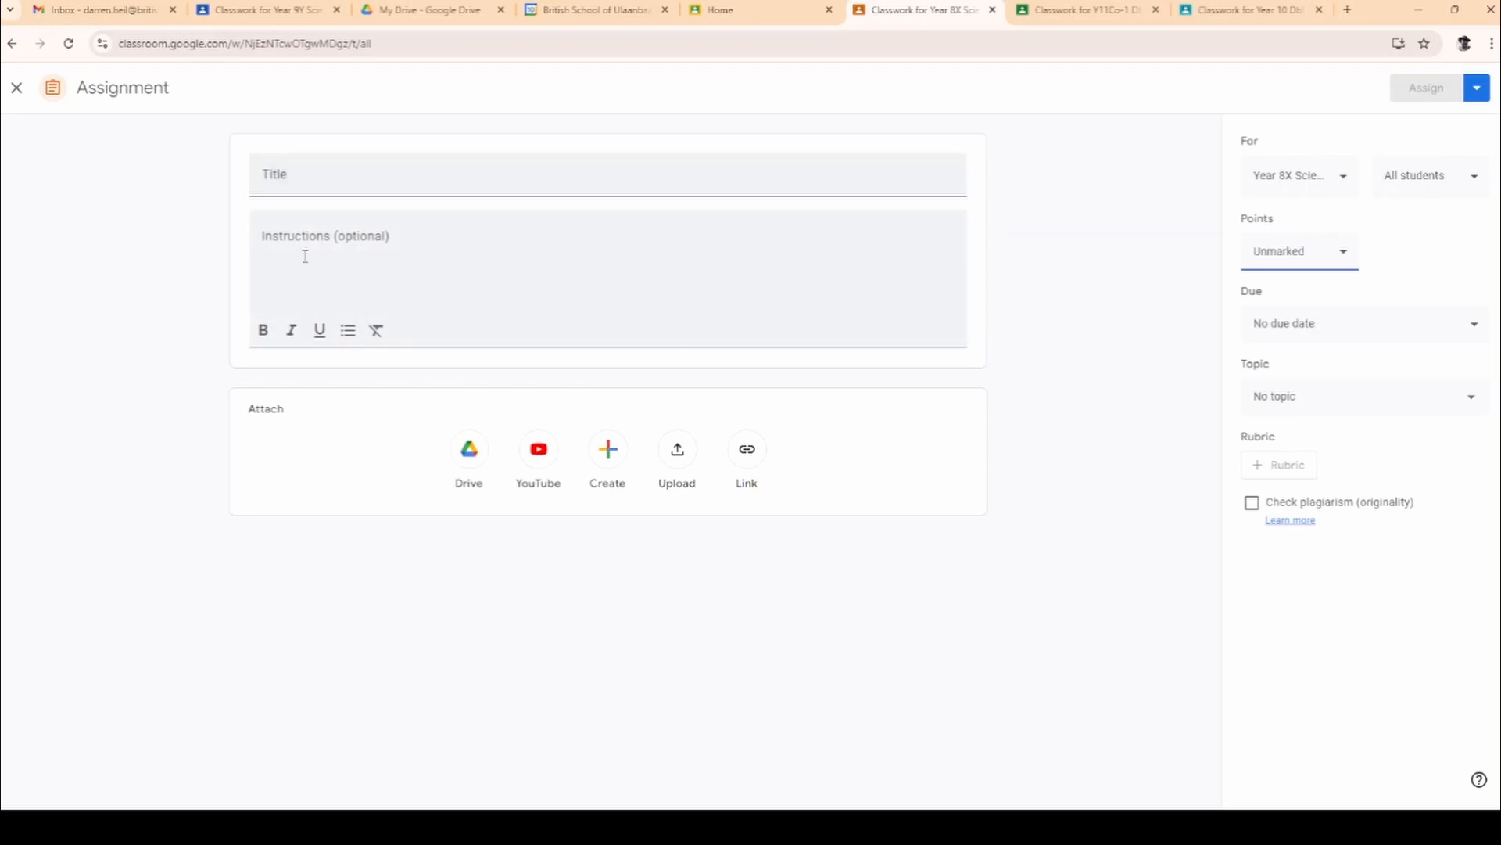
left_click(357, 237)
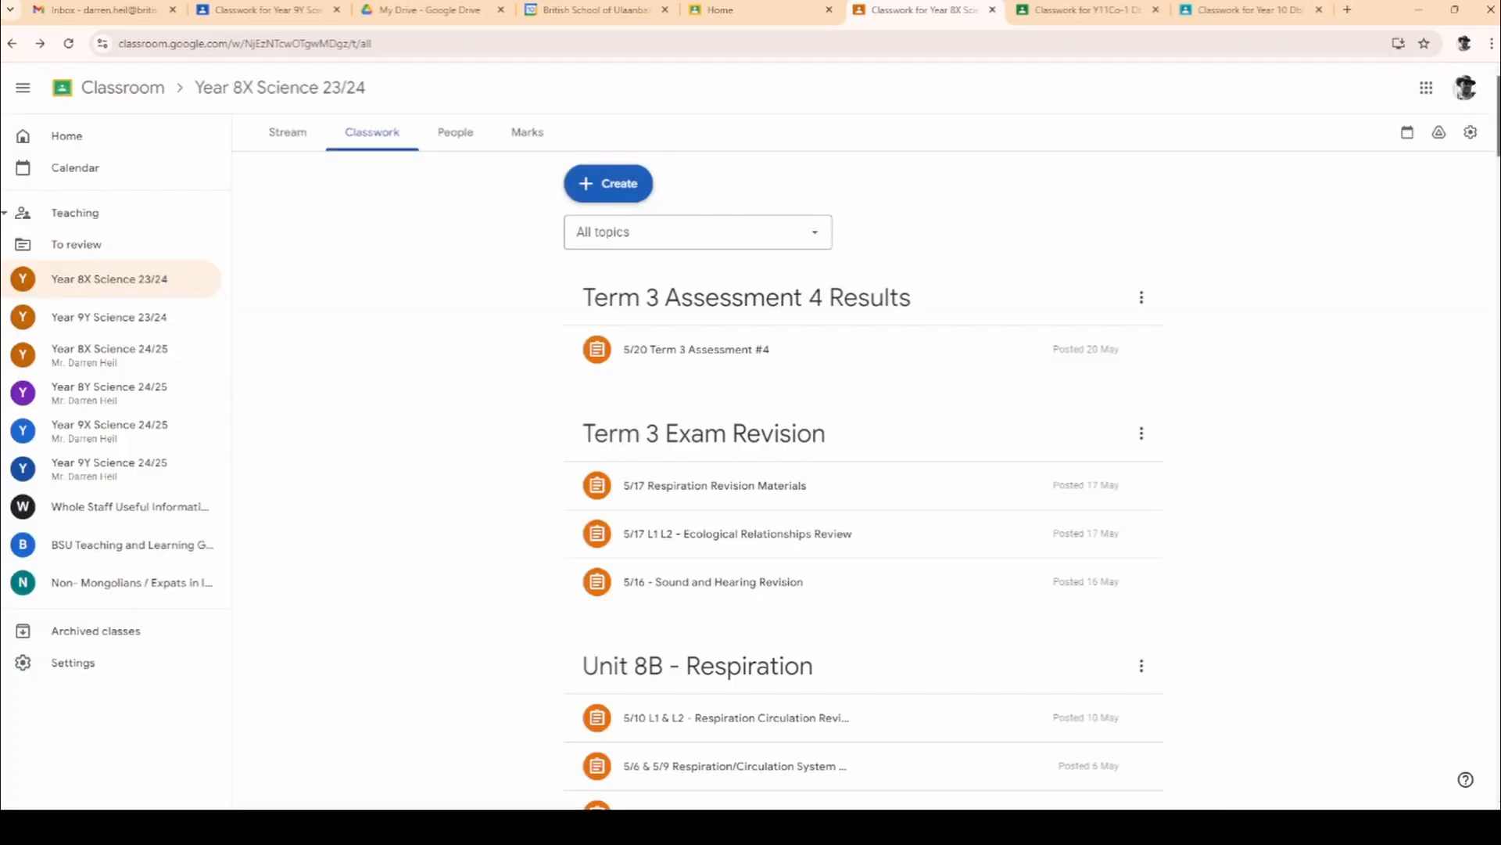
Step: Examine the list of assignments posted under Unit 8A - Food and Digestion
left_click_drag(1498, 154, 1400, 732)
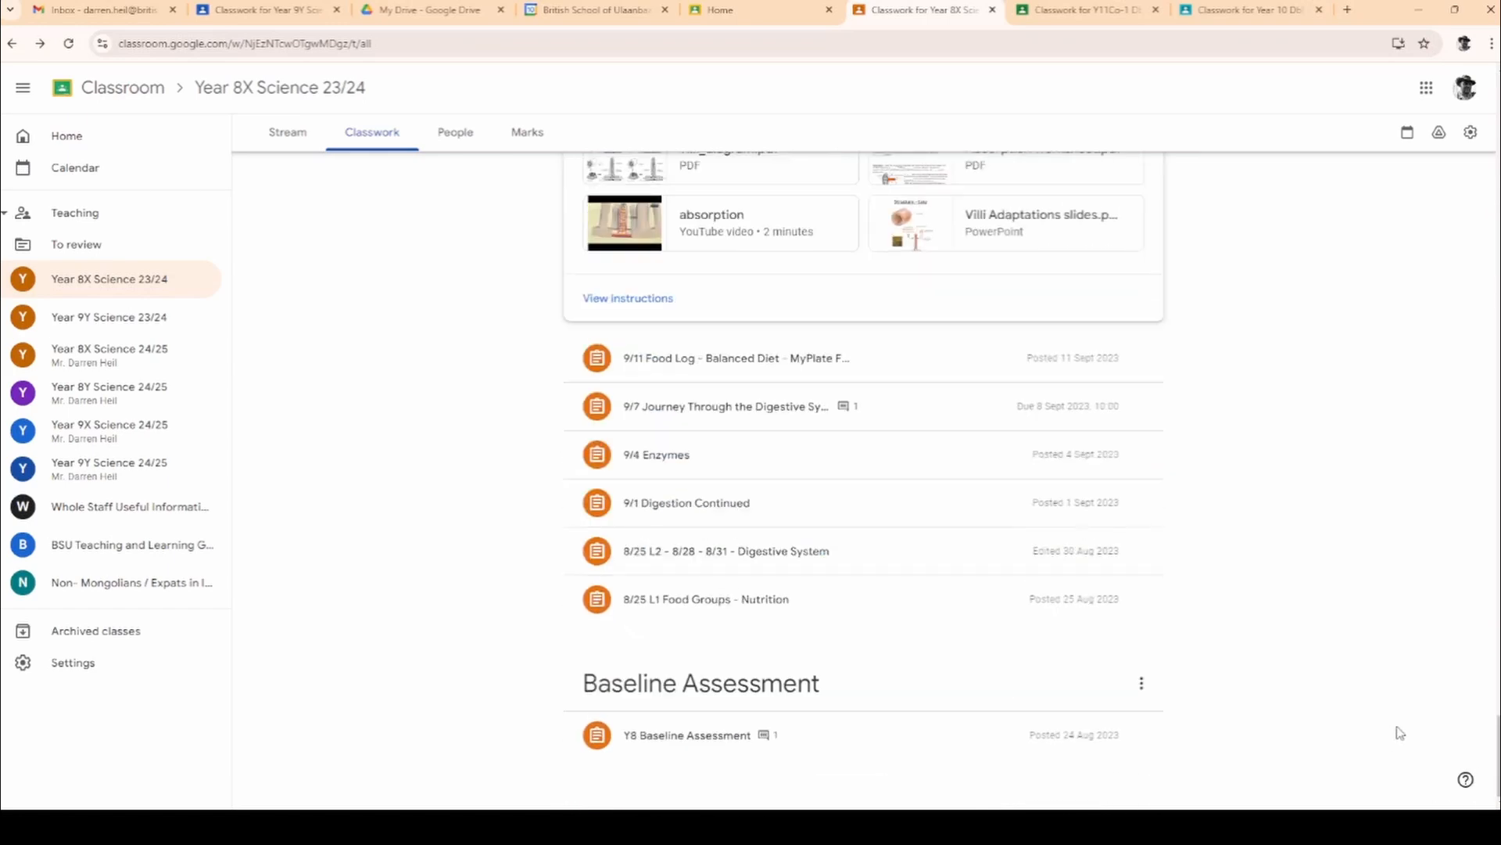
left_click_drag(1497, 750, 1498, 671)
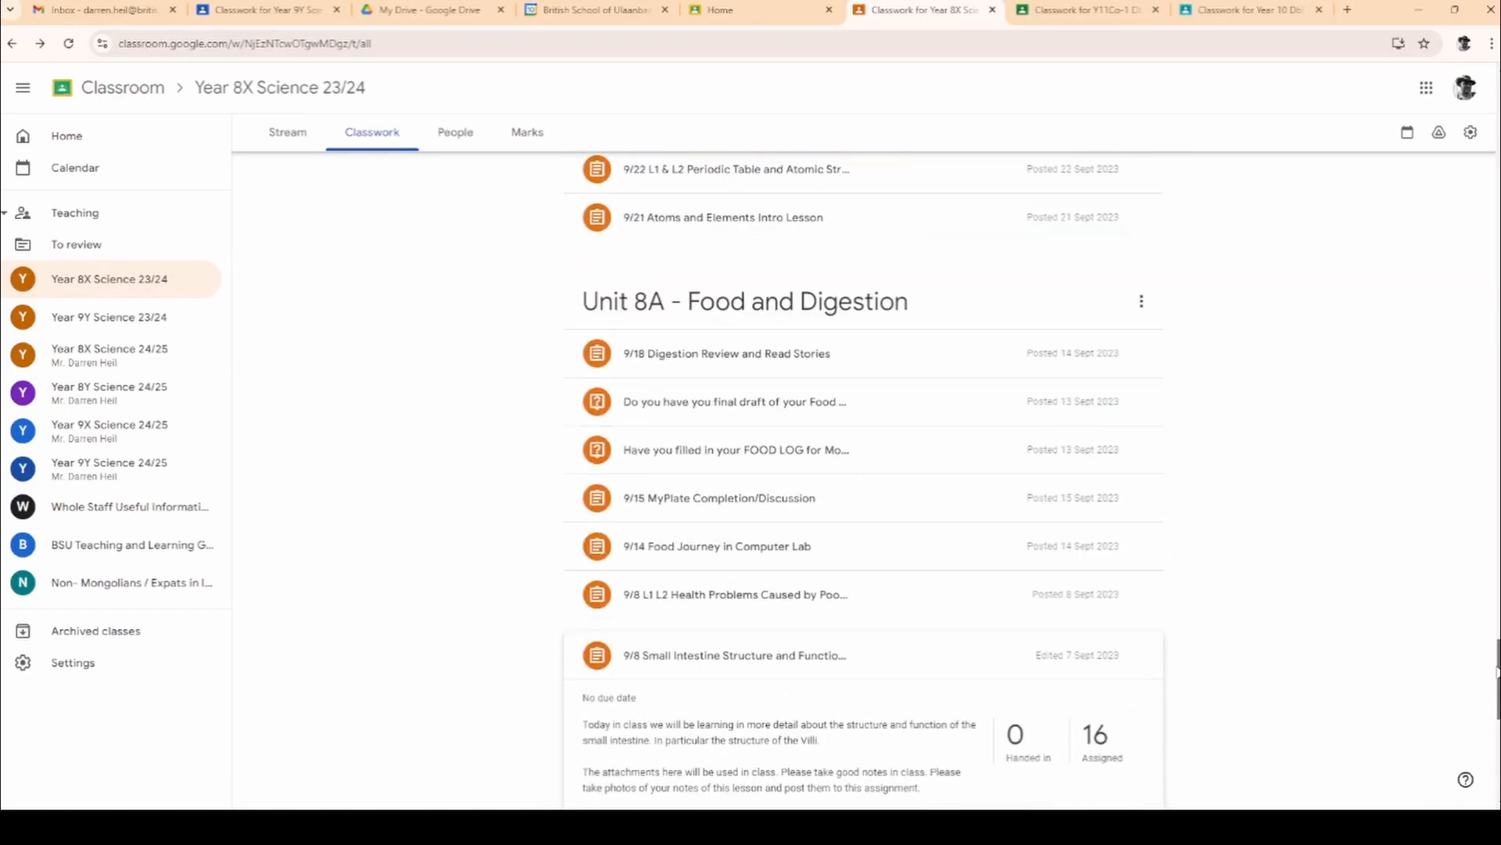
scroll(587, 442, "up", 2)
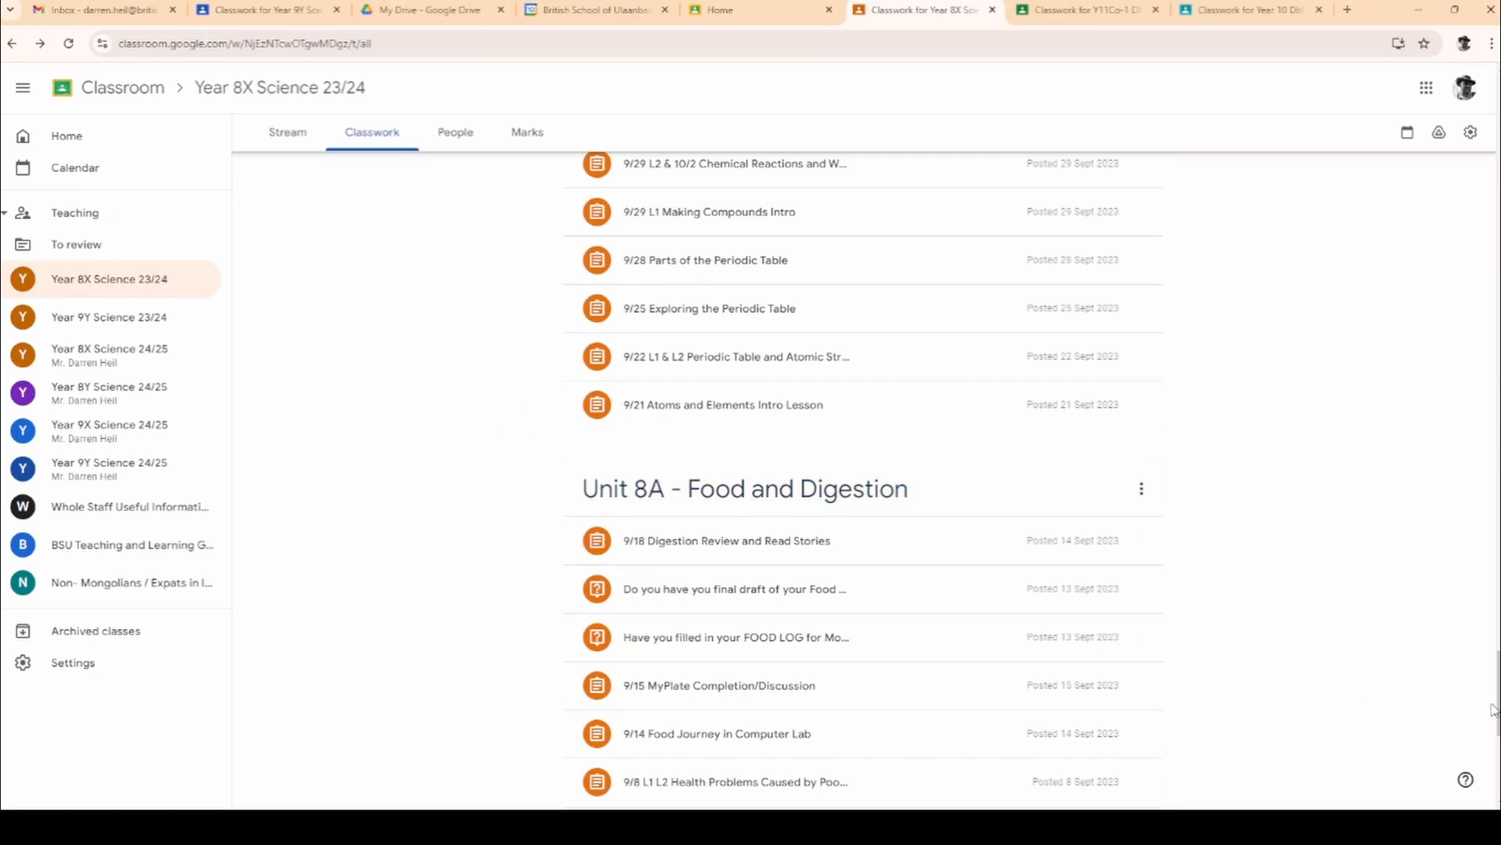
scroll(1497, 728, "down", 4)
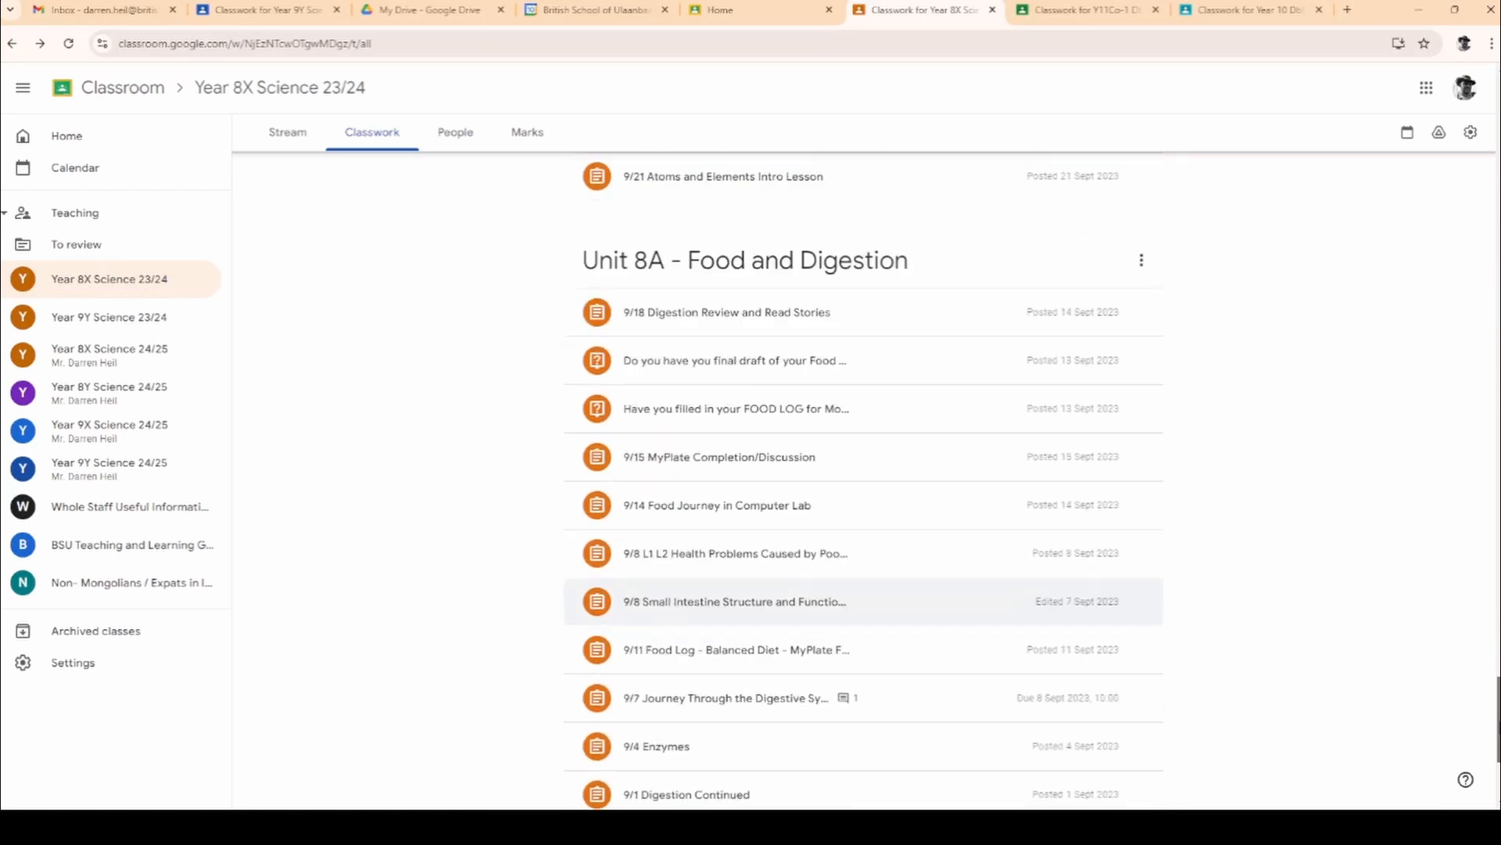
scroll(1497, 736, "down", 2)
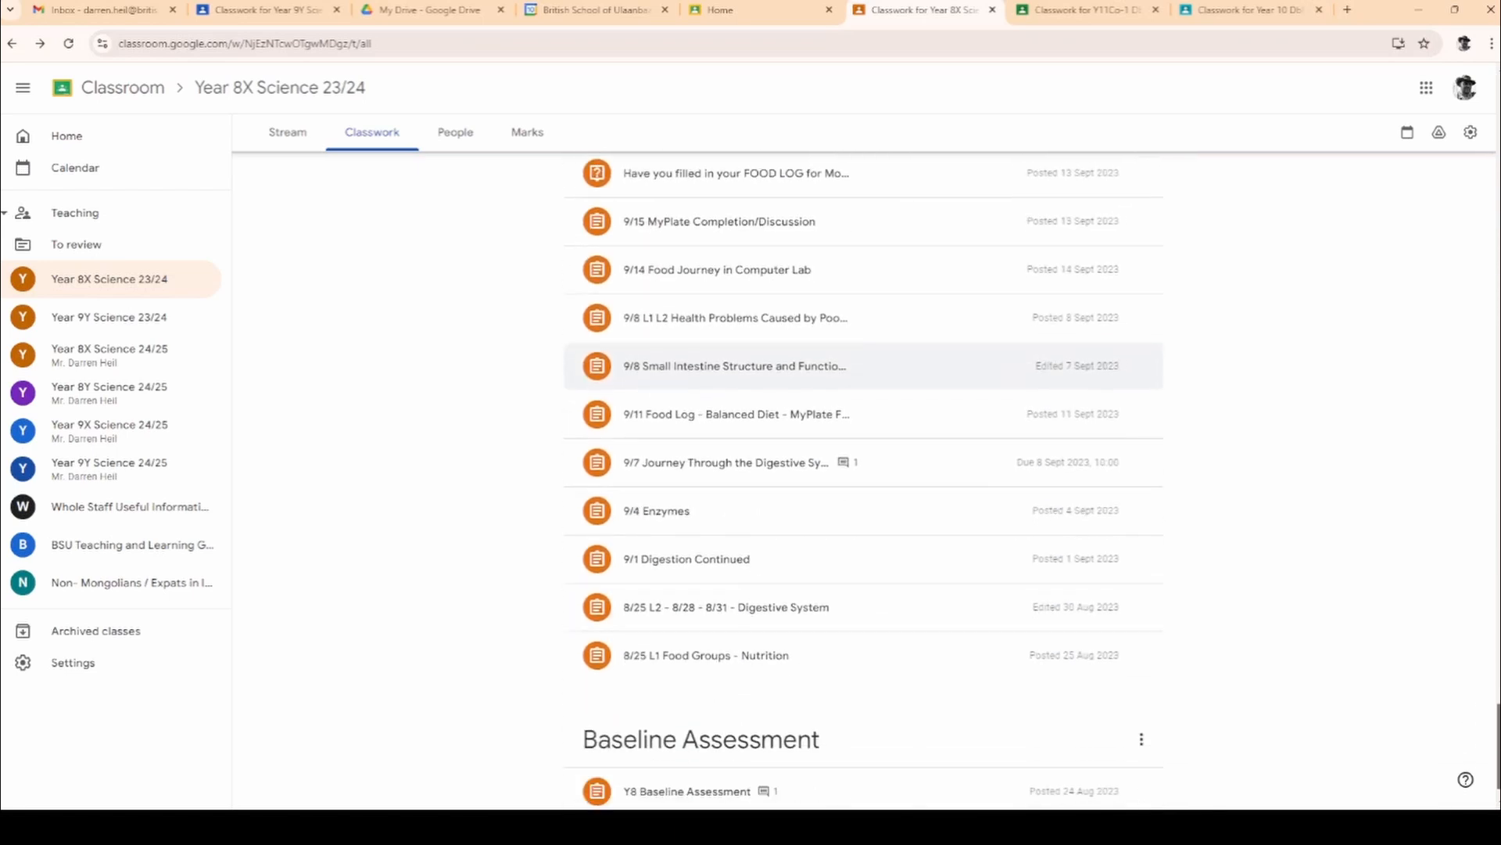
scroll(1497, 737, "up", 2)
scroll(1498, 735, "up", 1)
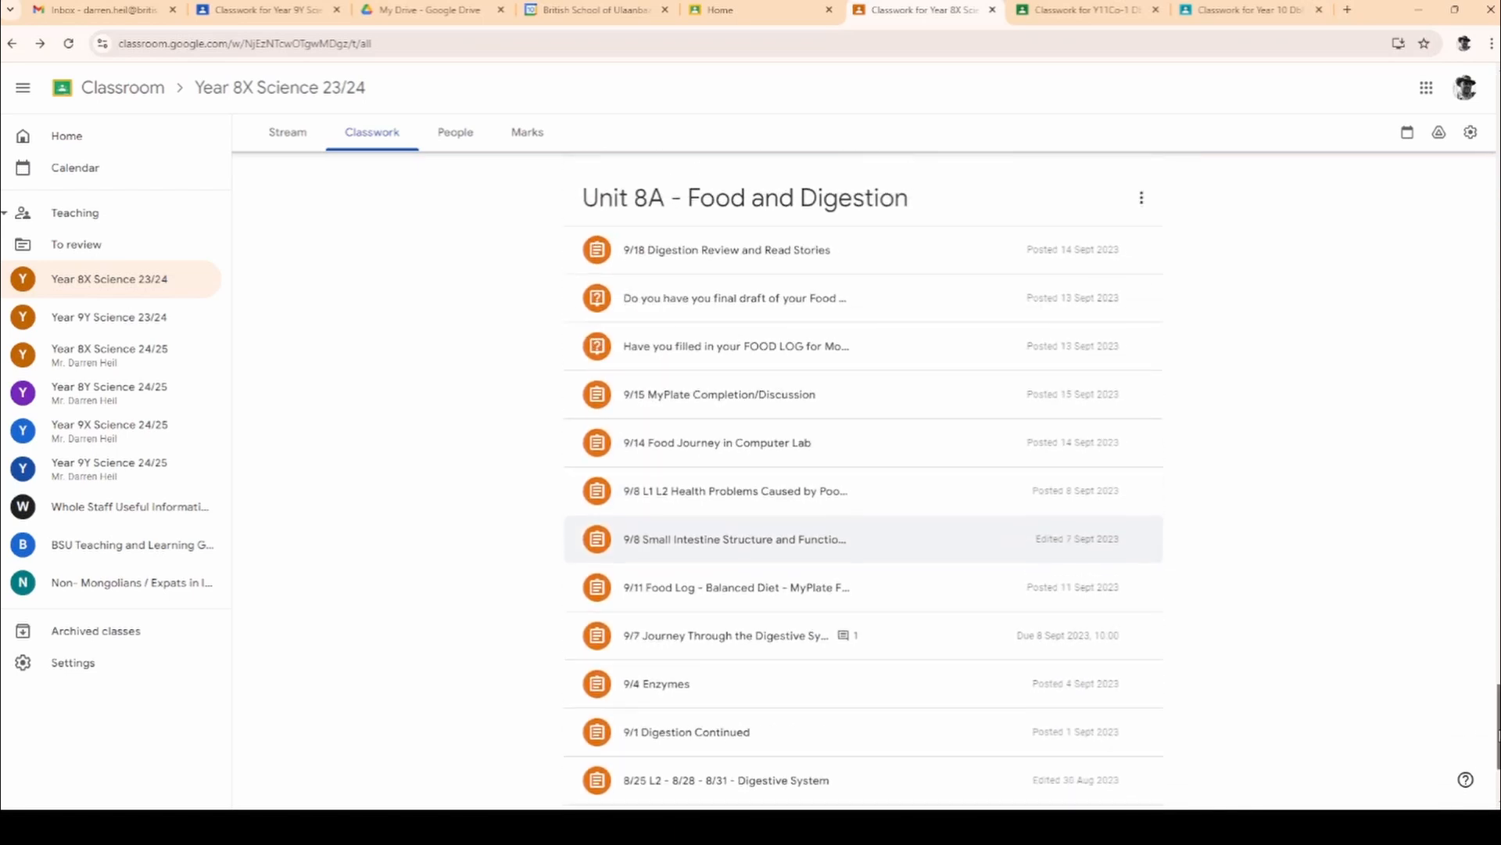
scroll(688, 449, "up", 1)
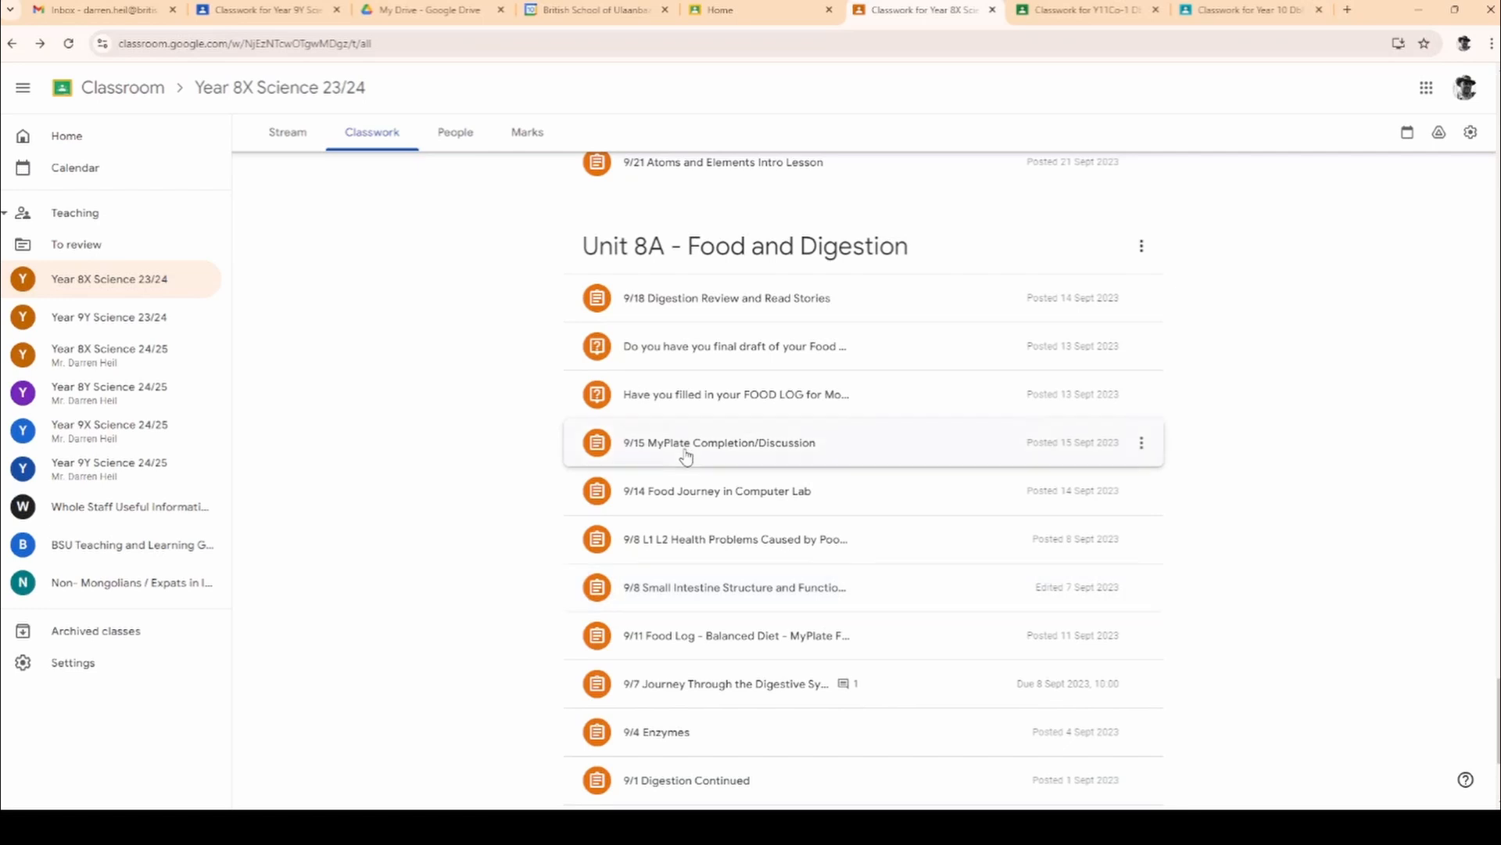
Step: Expand the 9/4 Enzymes assignment in Unit 8A and review its instructions and attached materials
left_click(689, 457)
scroll(536, 482, "down", 5)
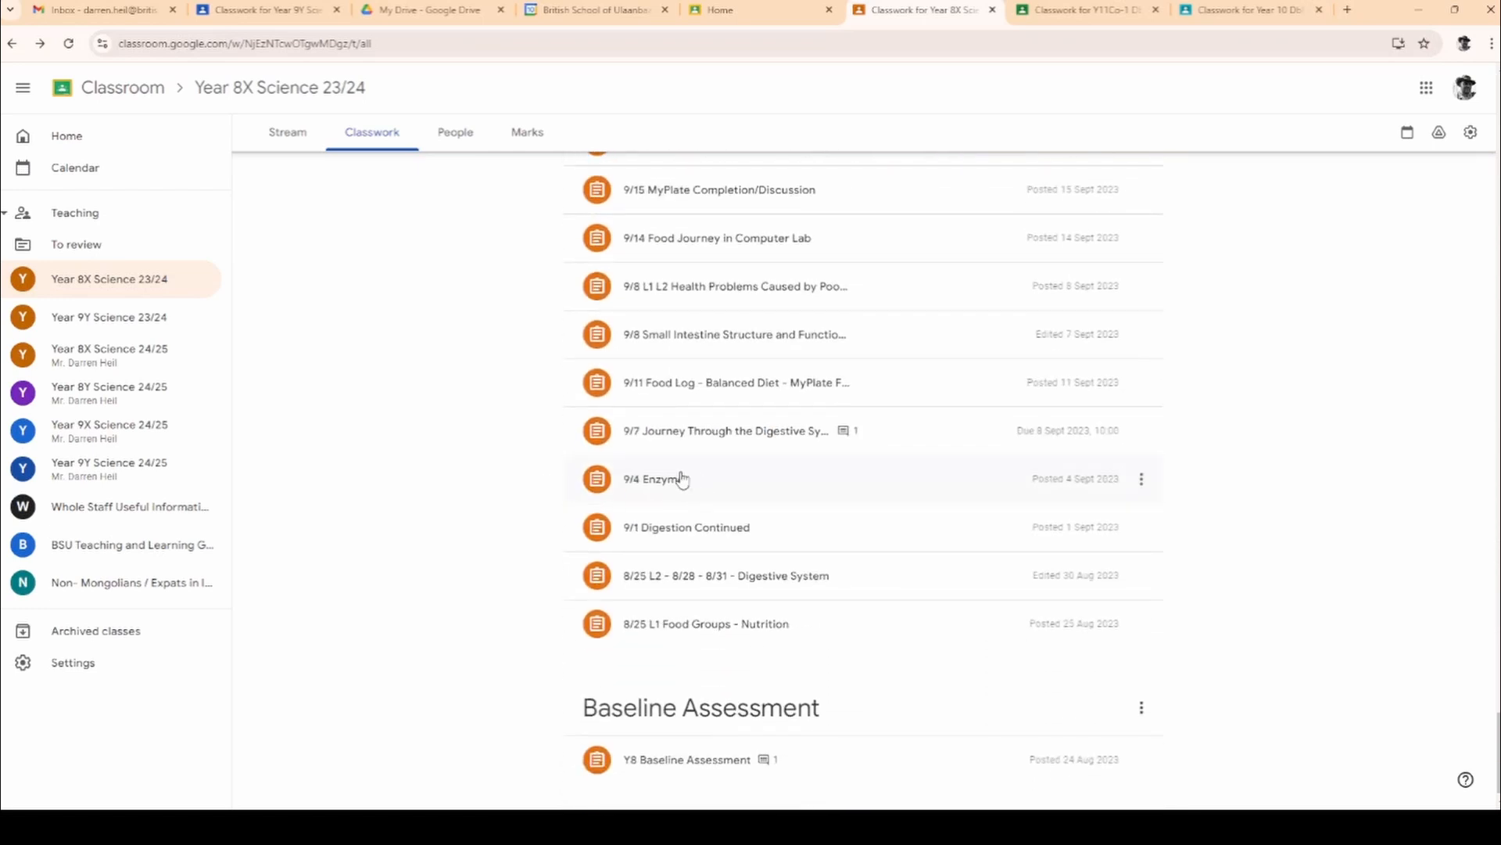
left_click(674, 480)
scroll(978, 423, "down", 2)
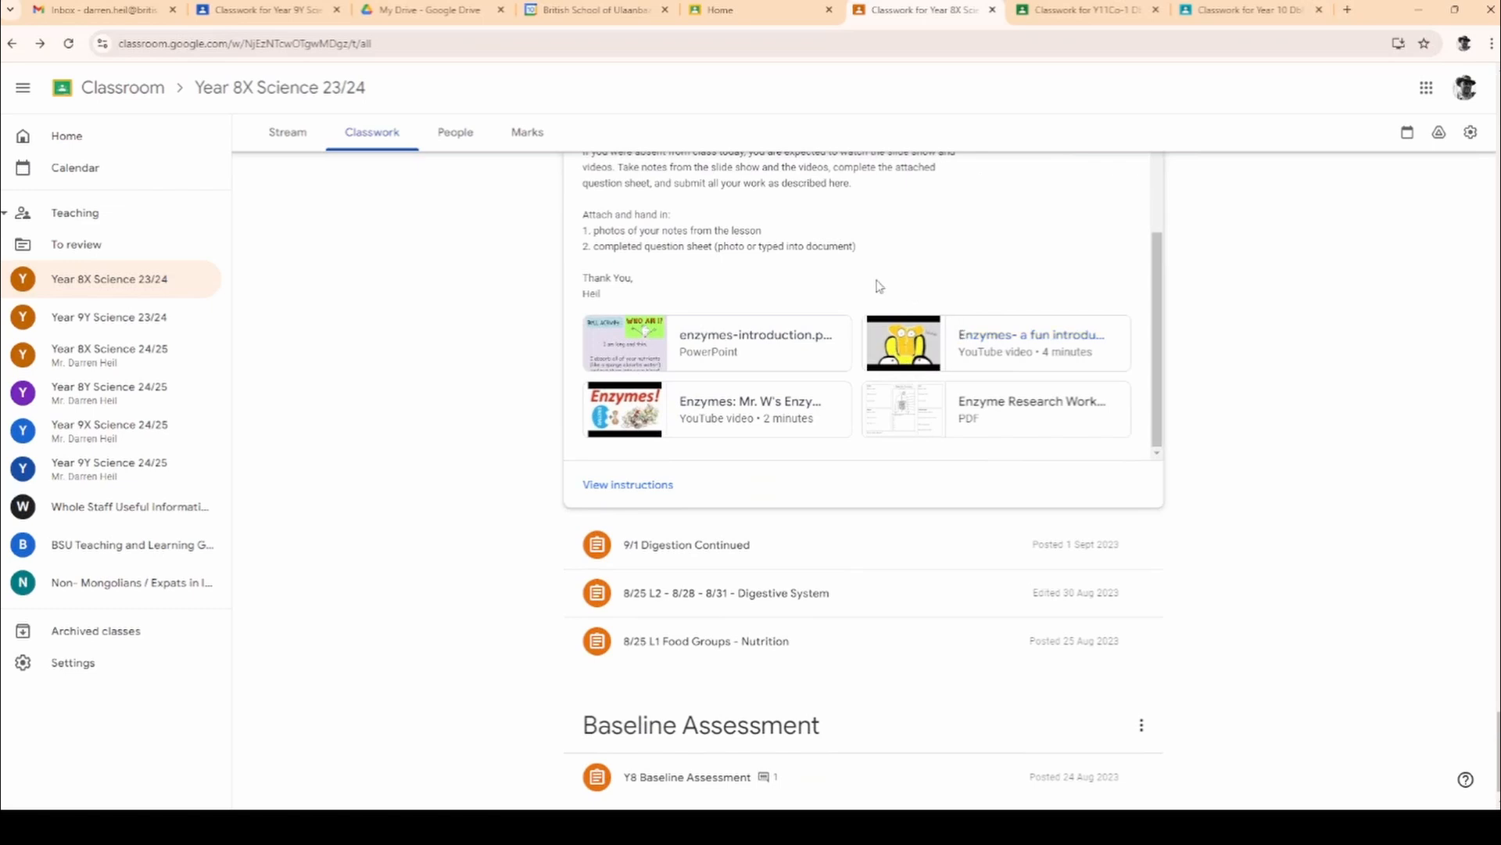
scroll(673, 427, "up", 5)
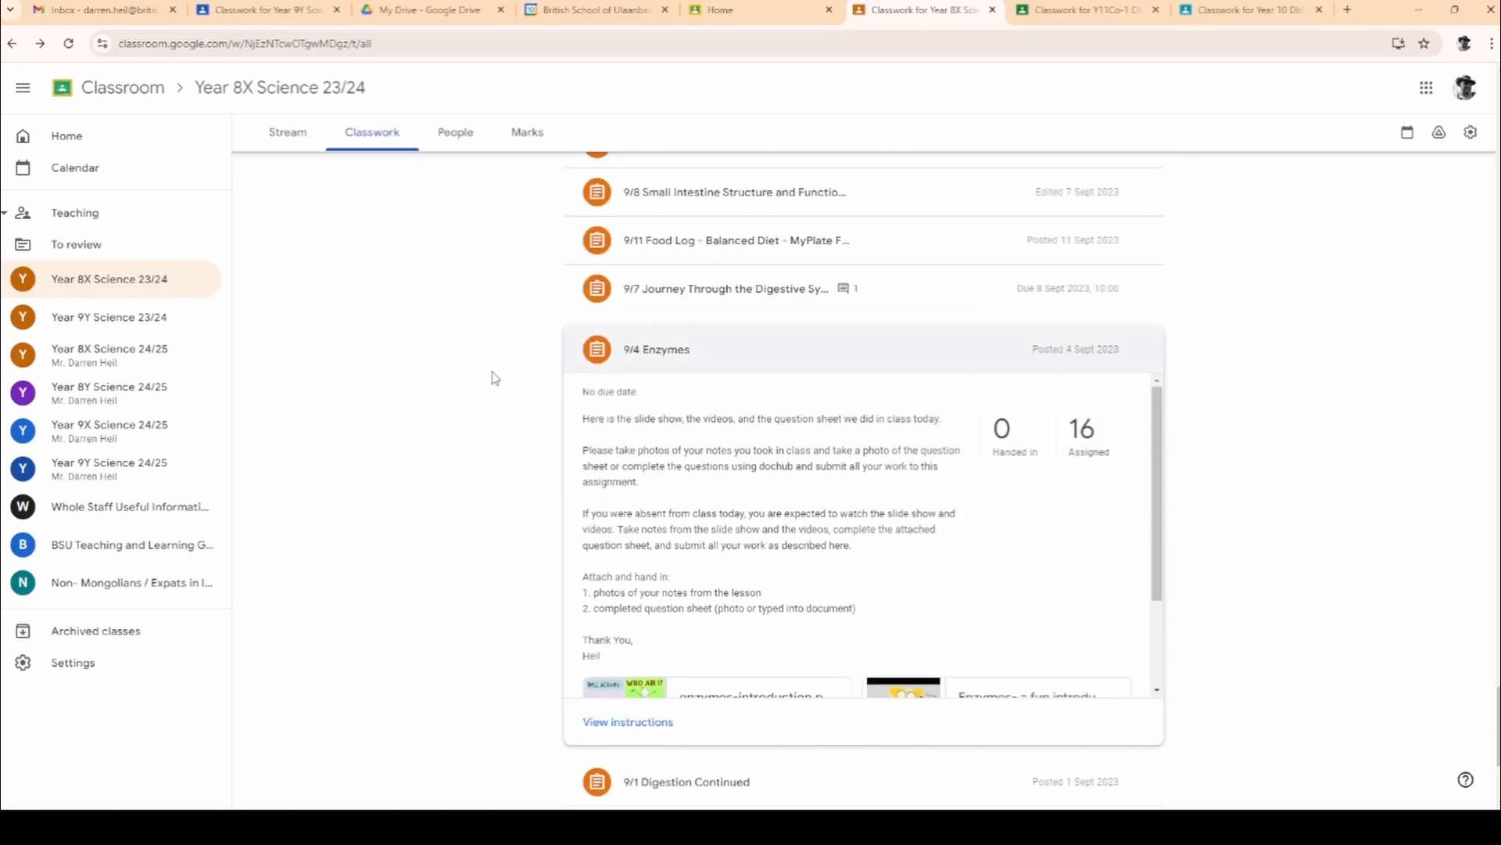
scroll(493, 375, "up", 3)
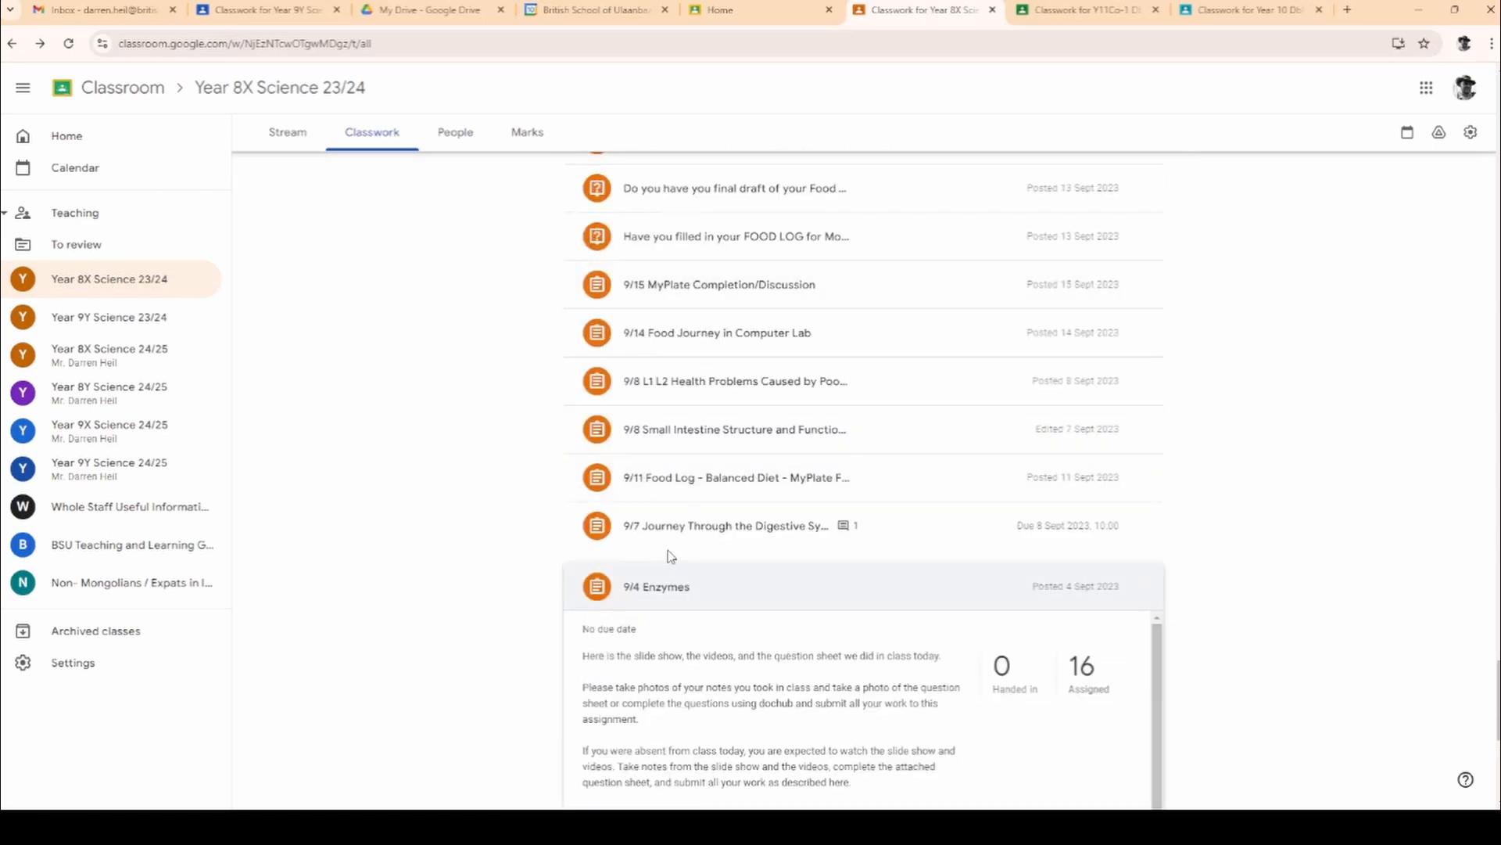
scroll(643, 438, "up", 4)
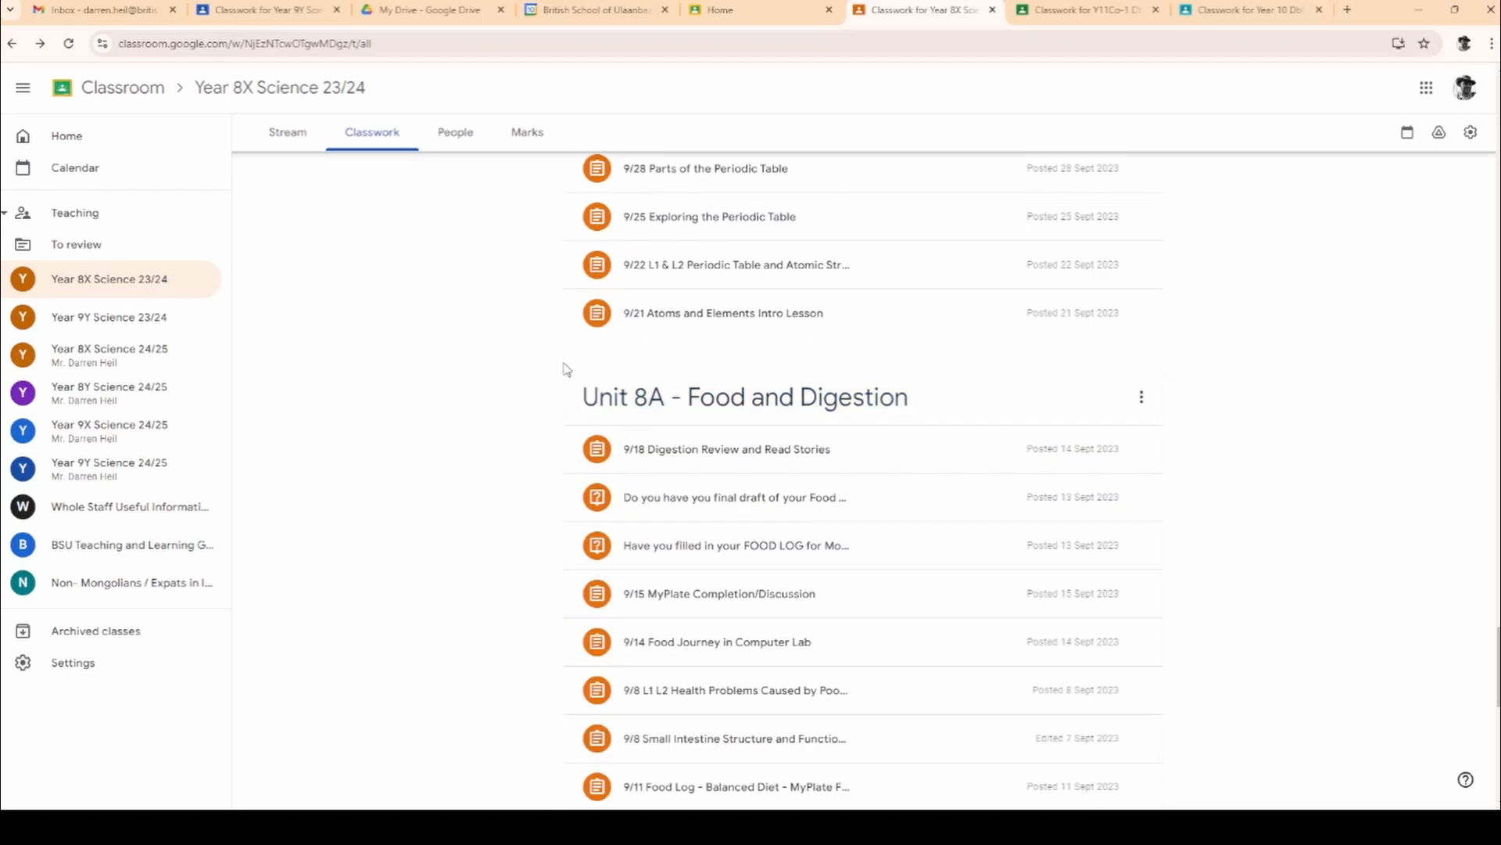
Step: Review the 9/21 Atoms and Elements Intro Lesson and 9/25 Exploring the Periodic Table assignments in Unit 8E
scroll(516, 406, "up", 5)
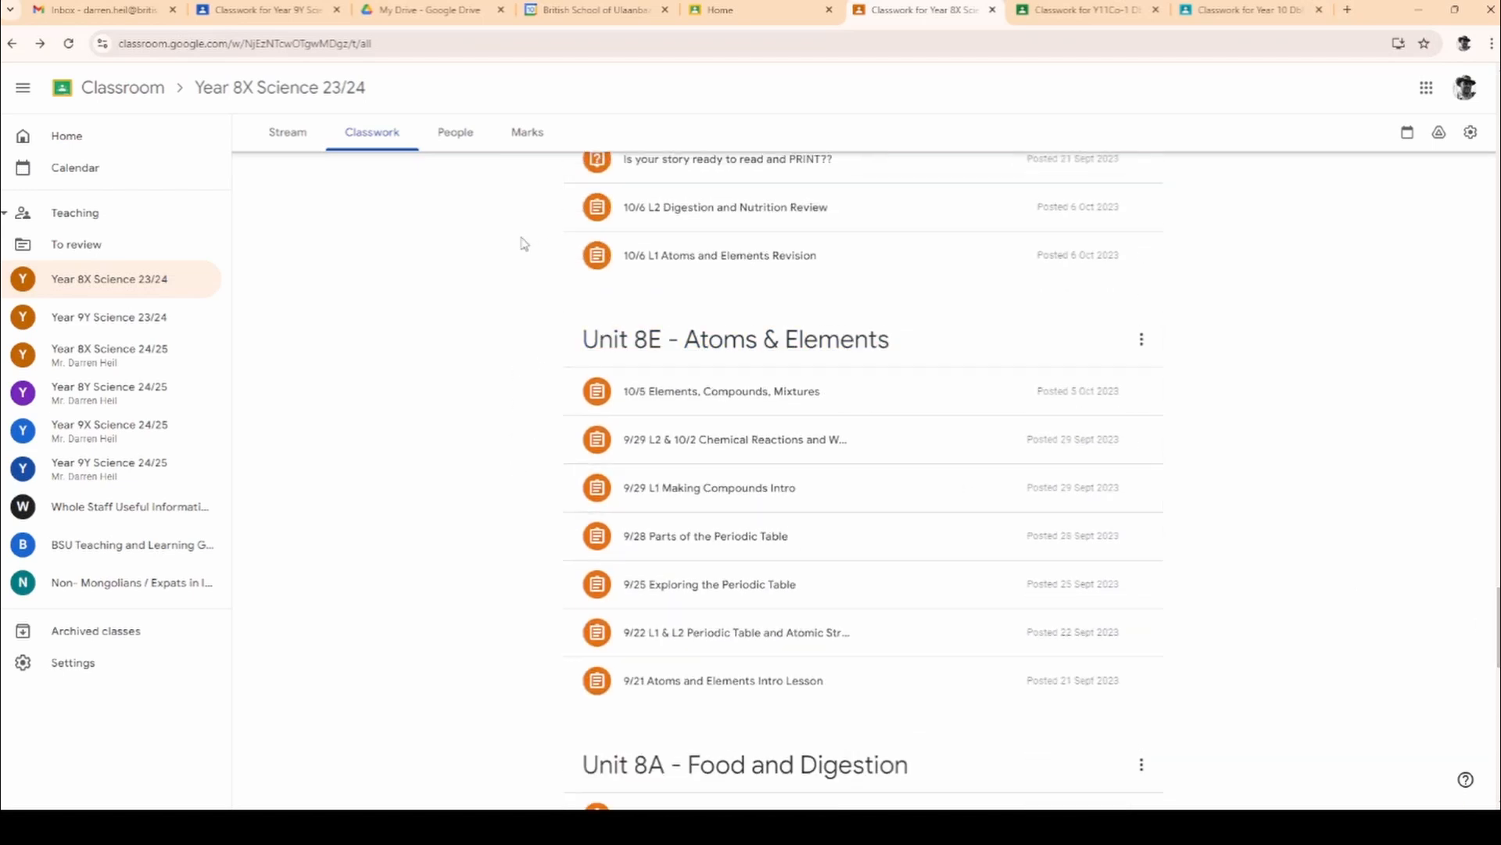
left_click(679, 681)
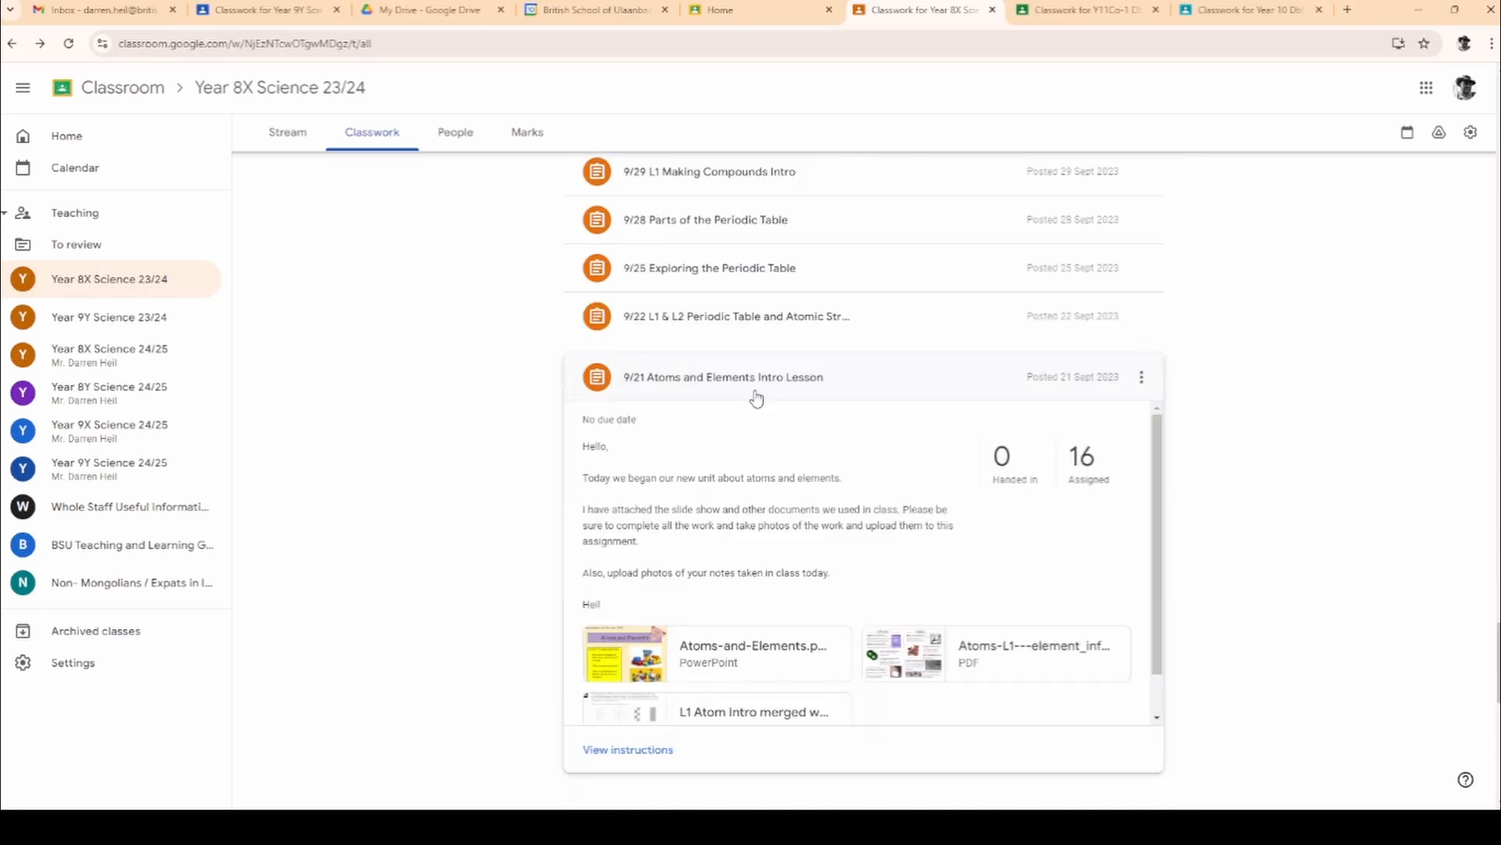
left_click(688, 391)
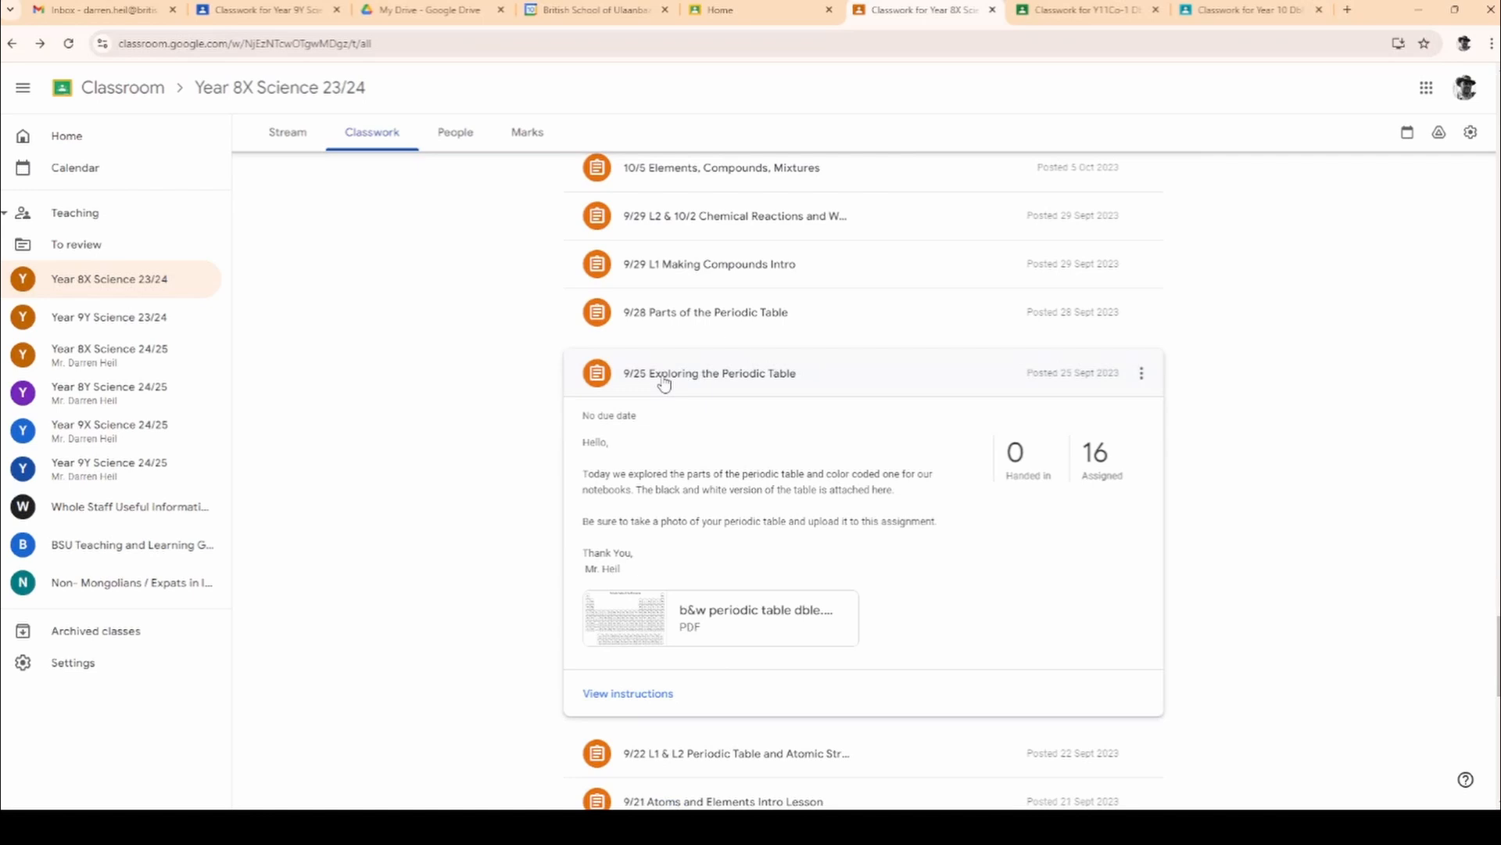
left_click(731, 377)
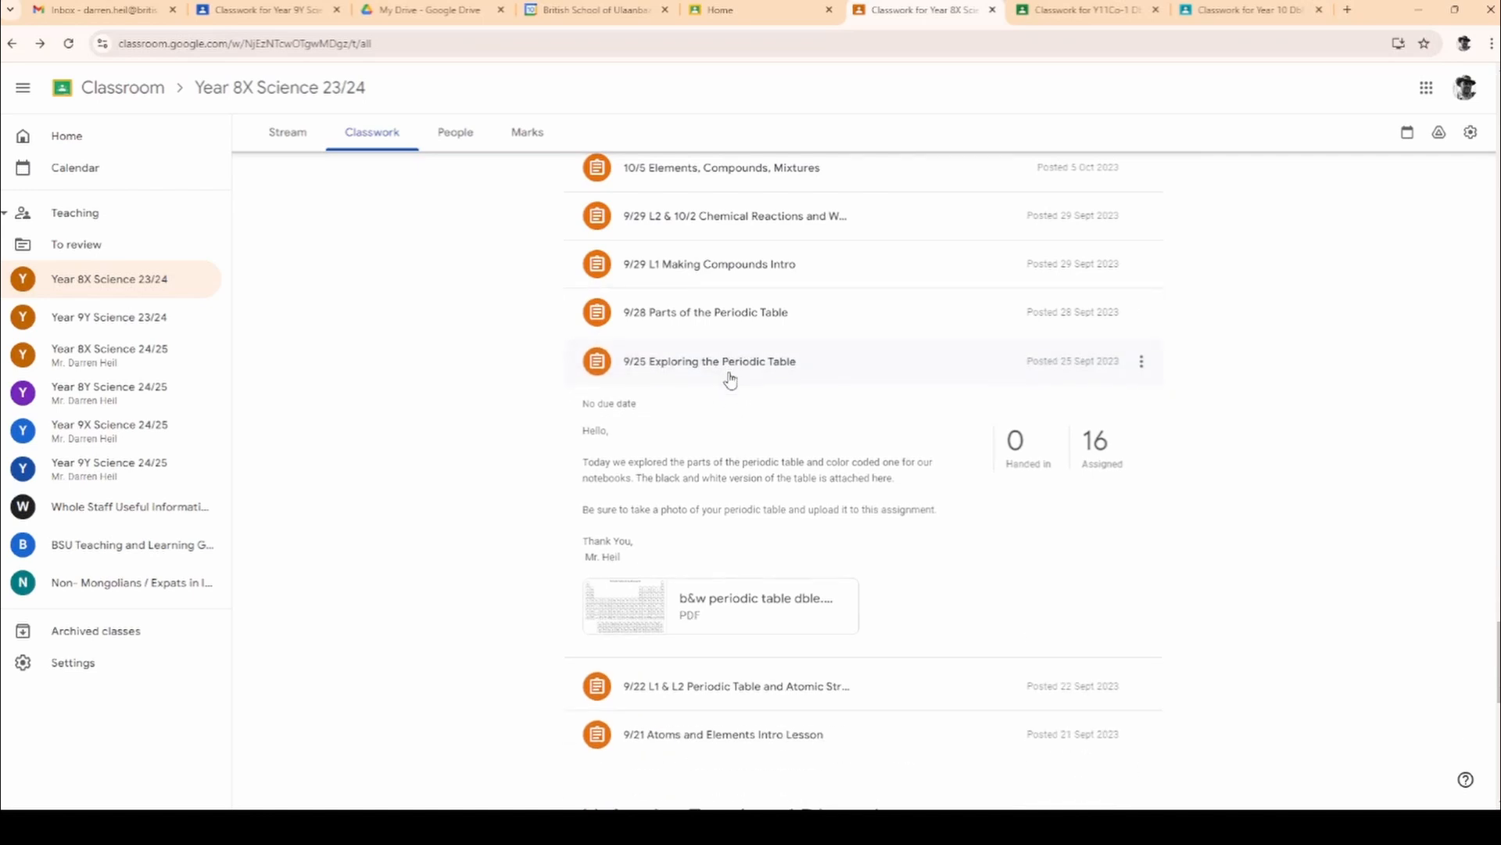
key("ctrl+Tab")
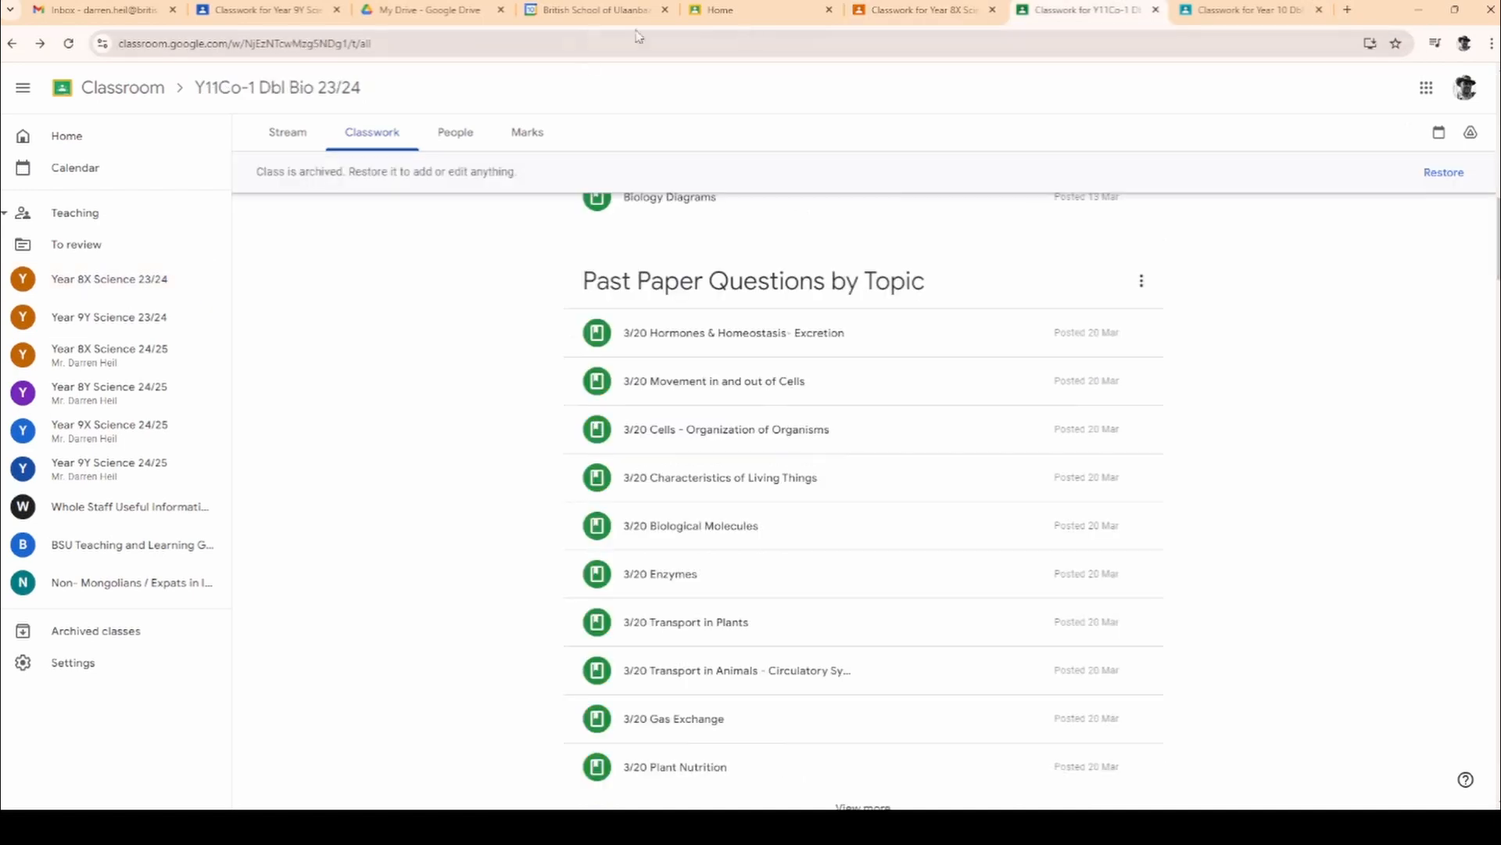
left_click(916, 15)
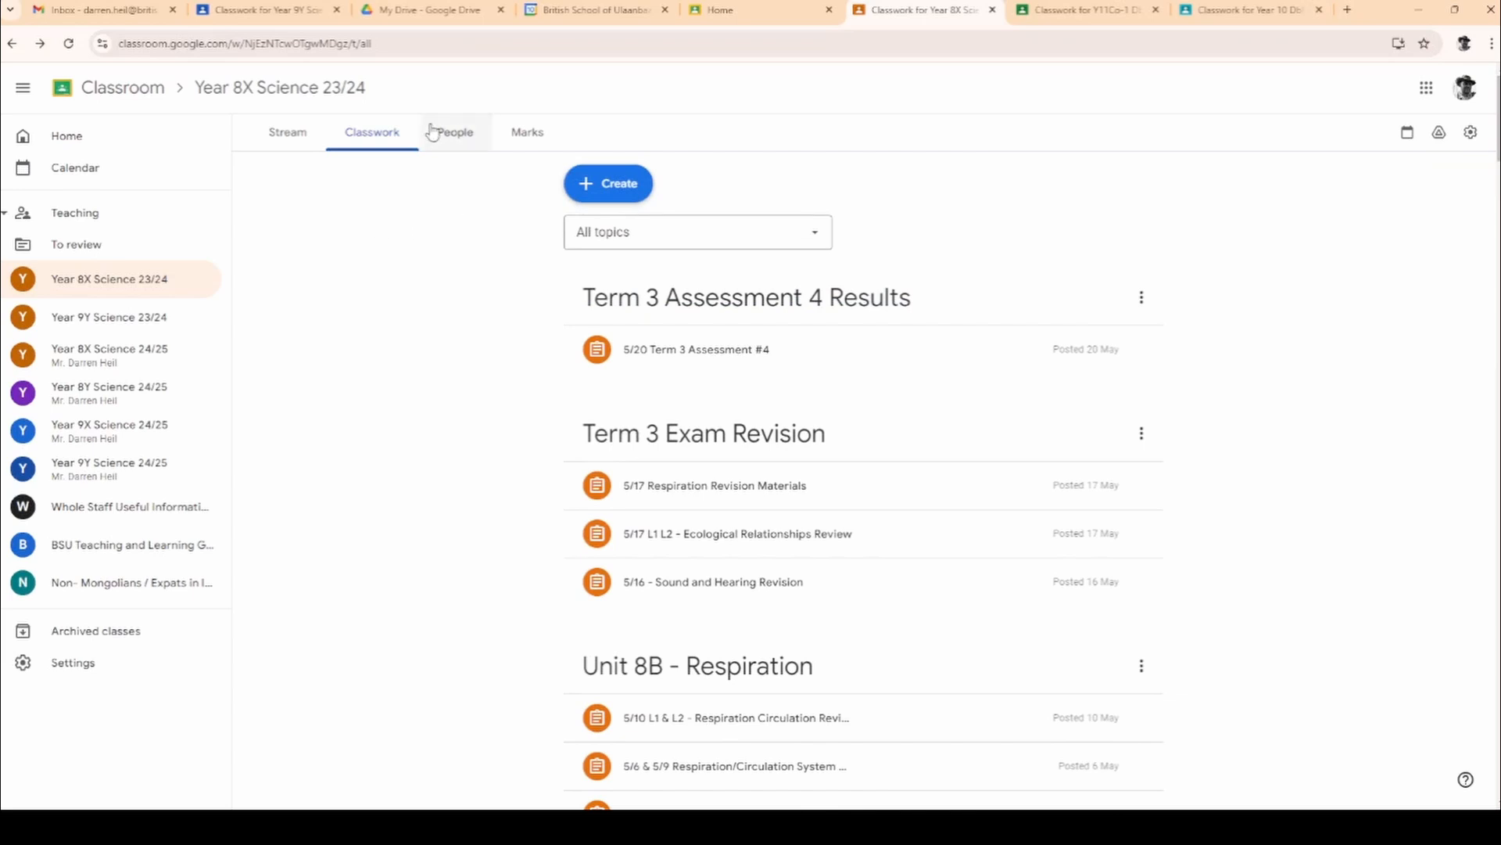
Step: In the Year 8X Science 24/25 class, reuse the 8/25 L1 Food Groups - Nutrition post from Year 8X Science 23/24
left_click(268, 17)
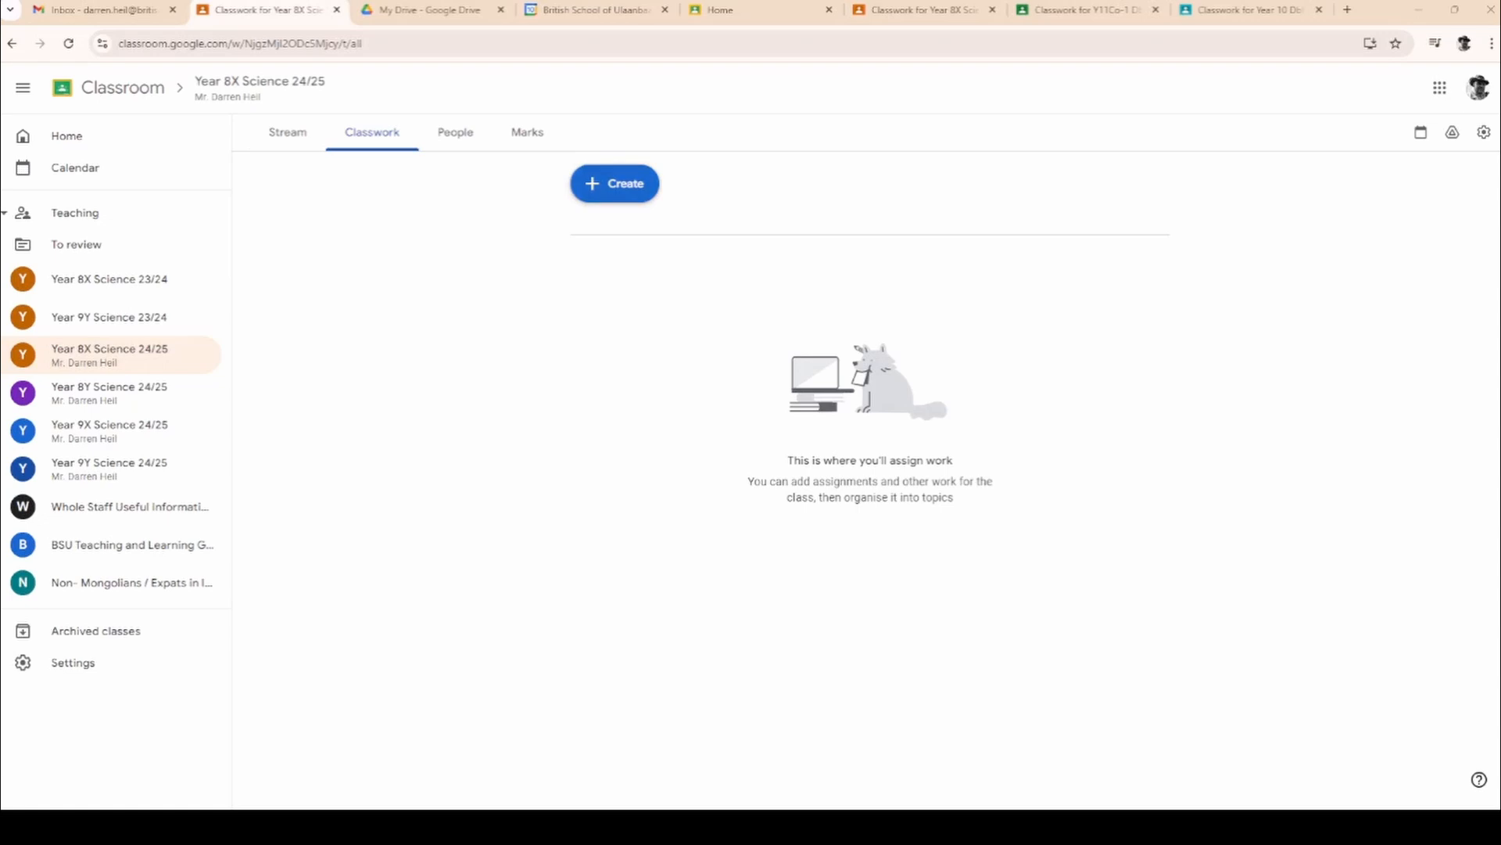
left_click(621, 188)
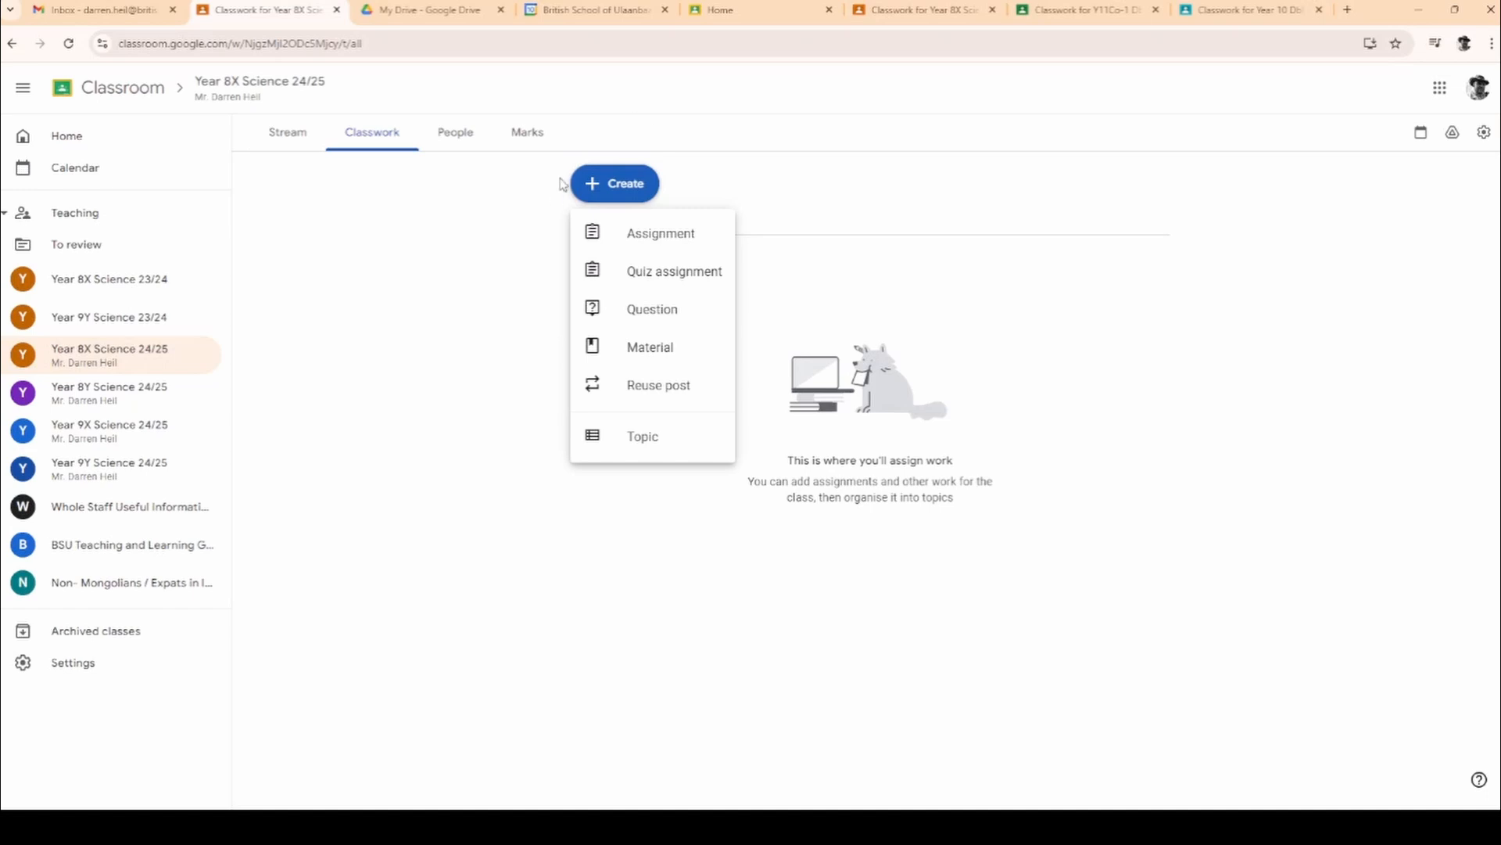
left_click(593, 398)
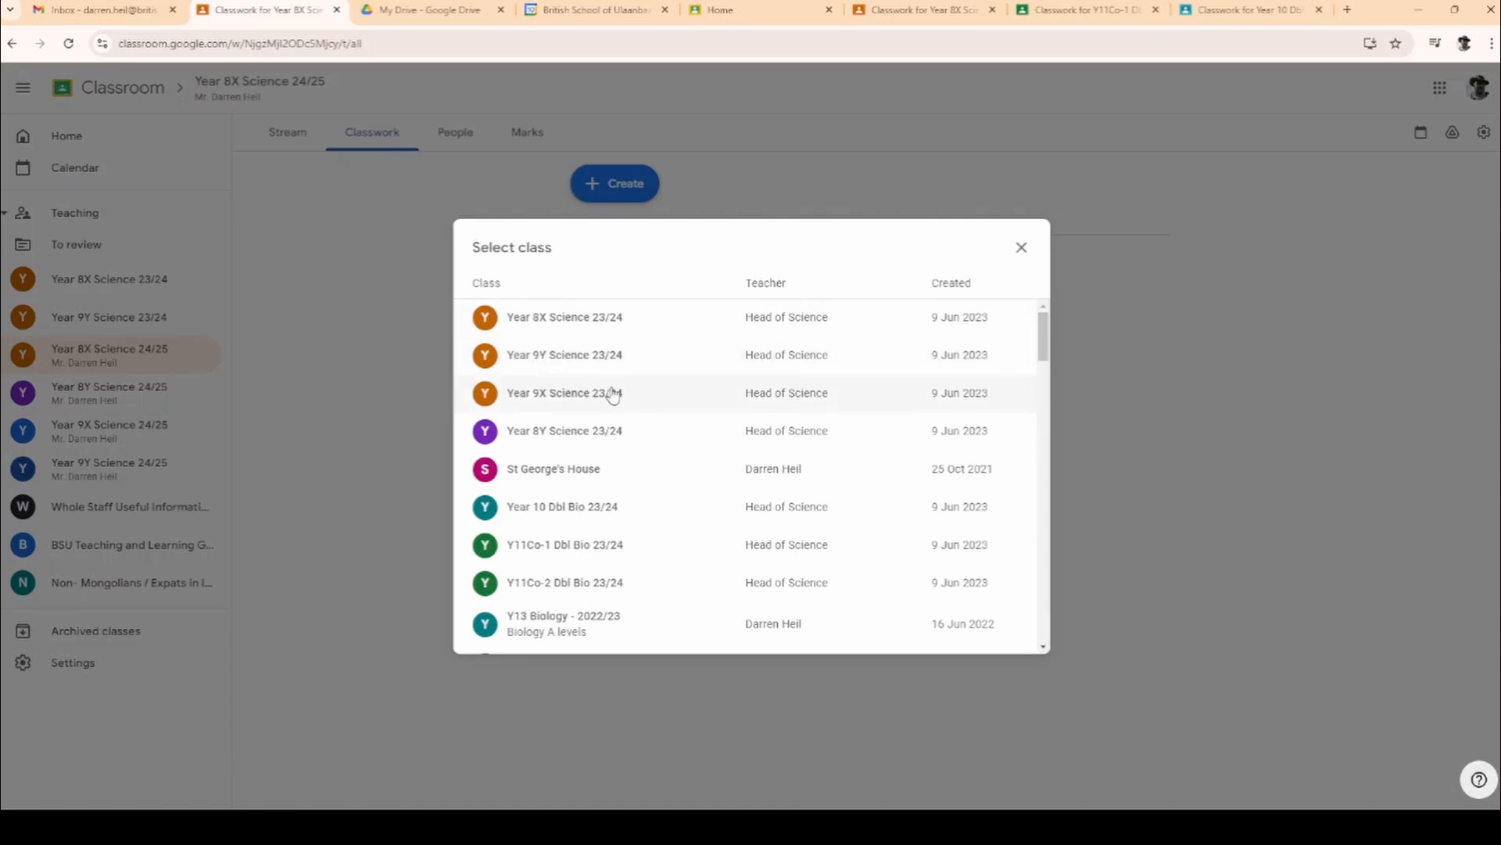
key("Escape")
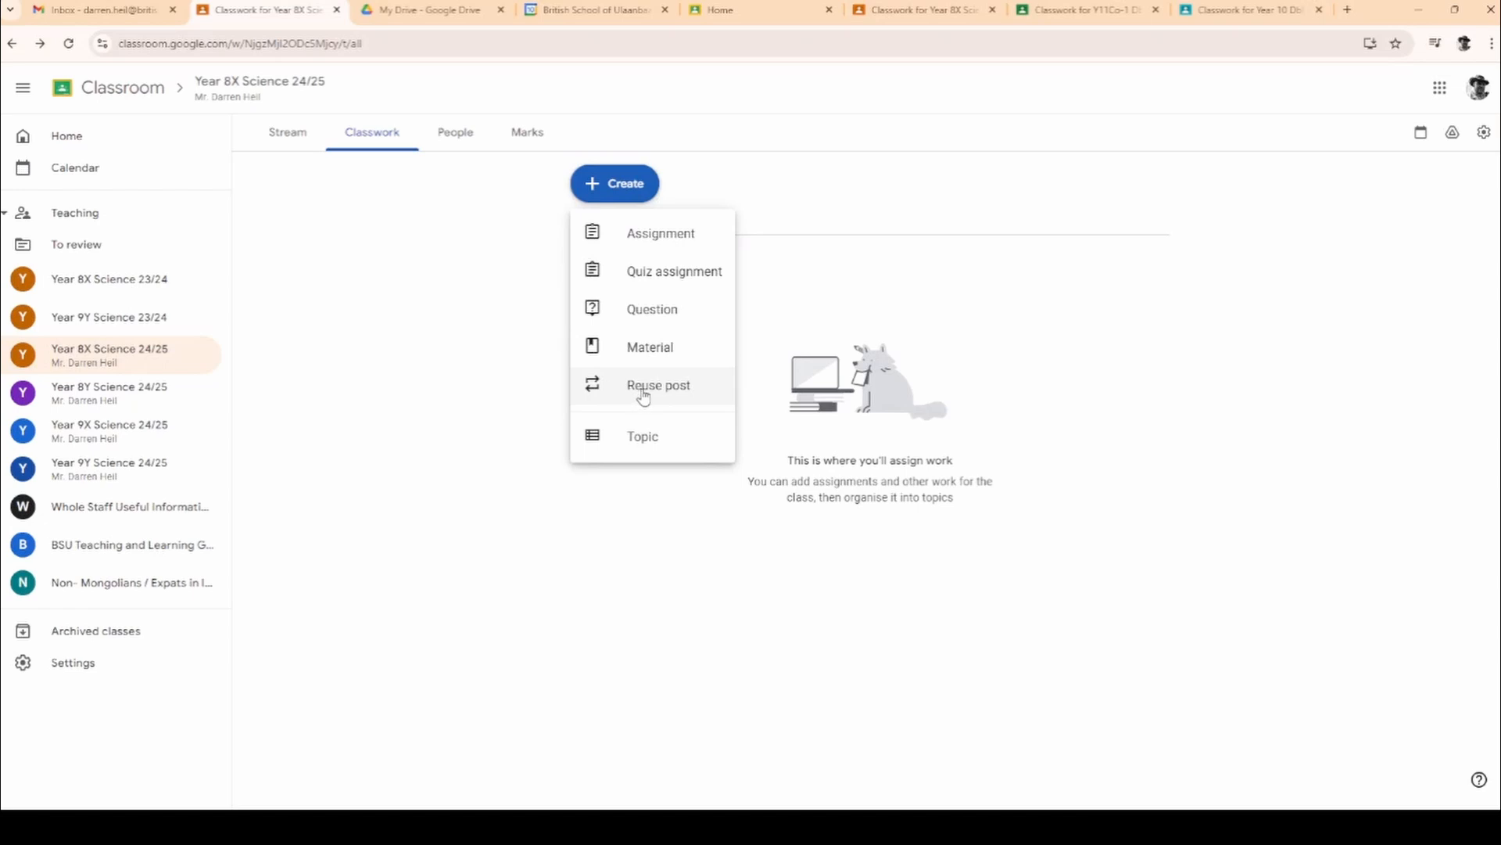
left_click(643, 396)
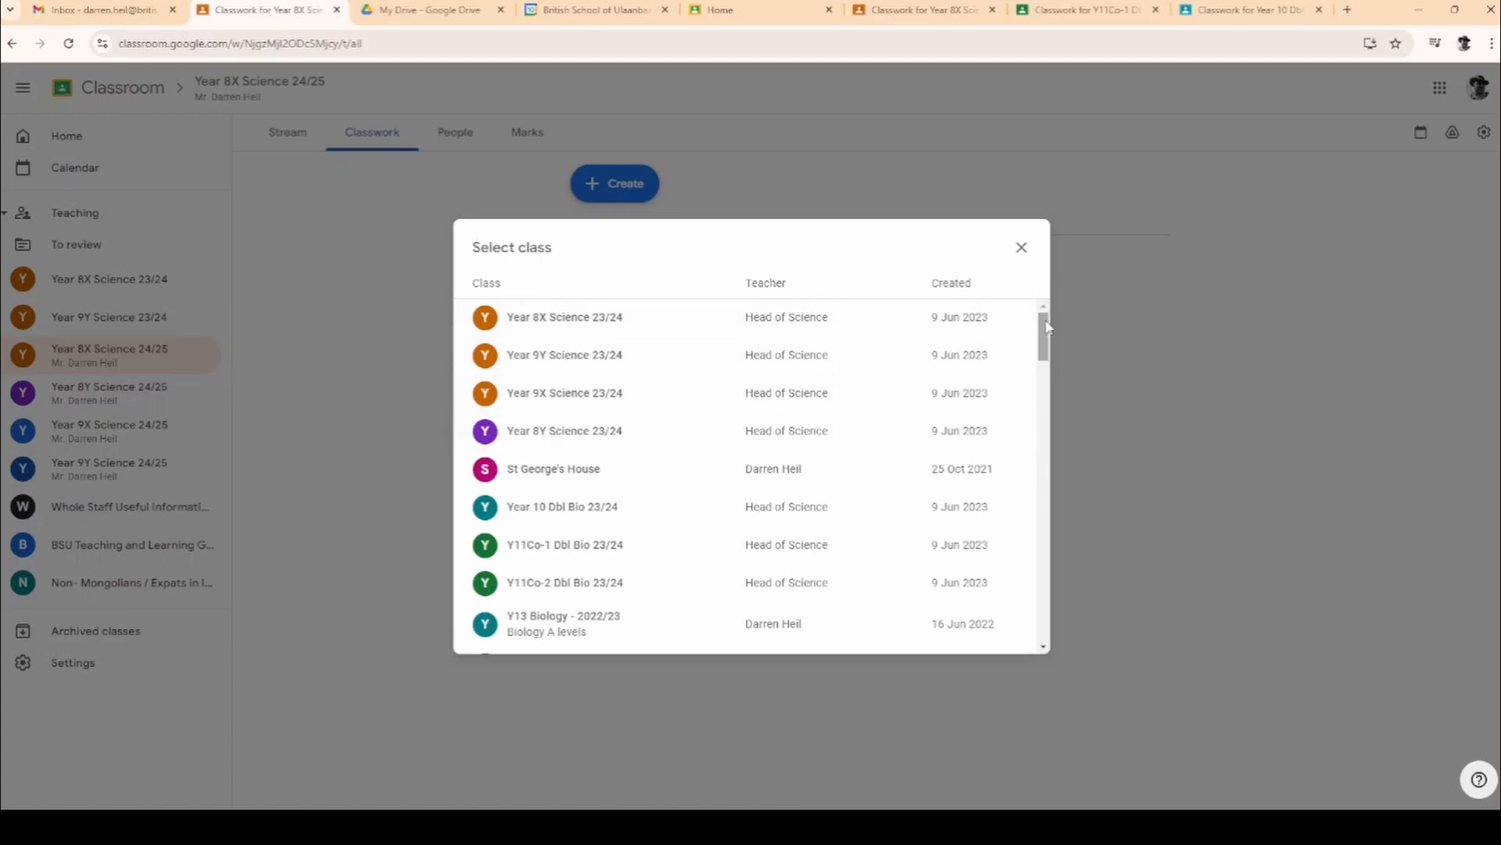
scroll(1044, 342, "down", 1)
mouse_move(1044, 342)
left_mouse_down()
mouse_move(1033, 381)
mouse_move(1024, 327)
left_mouse_up()
left_click(555, 330)
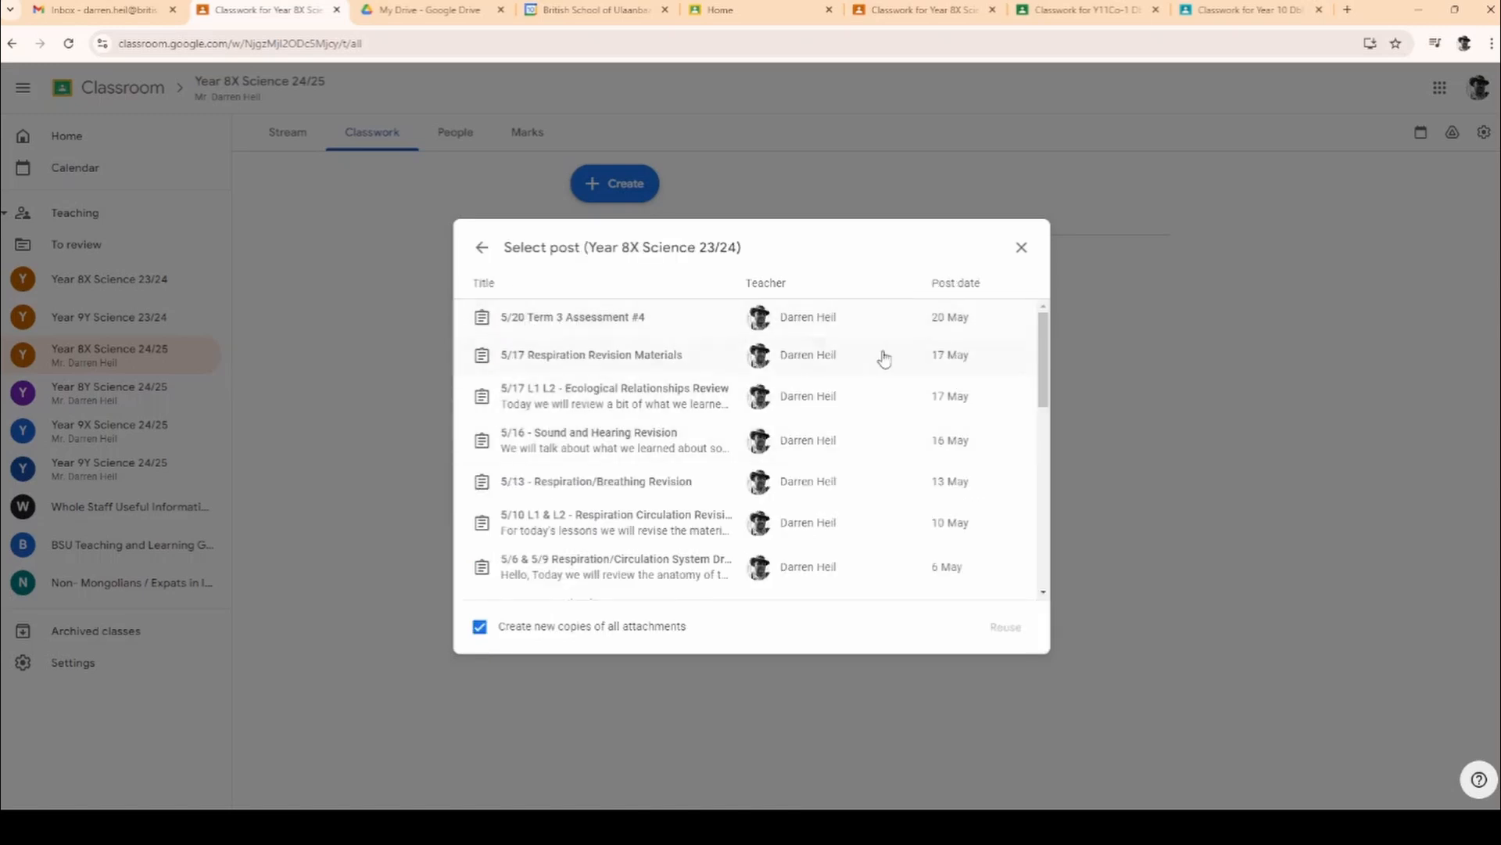
left_click_drag(1045, 359, 1047, 538)
left_click(540, 542)
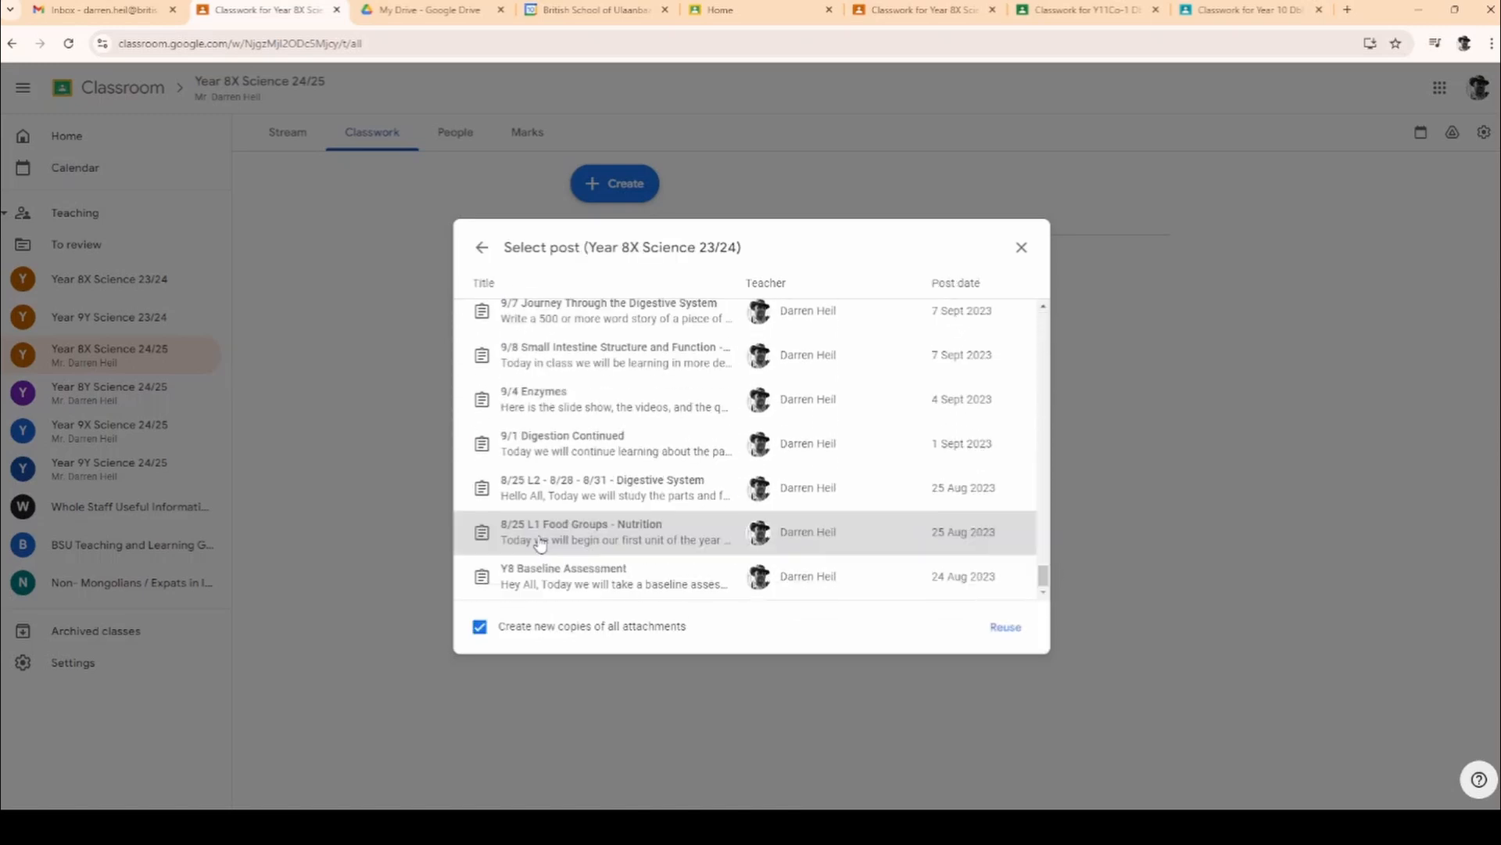
left_click(1004, 628)
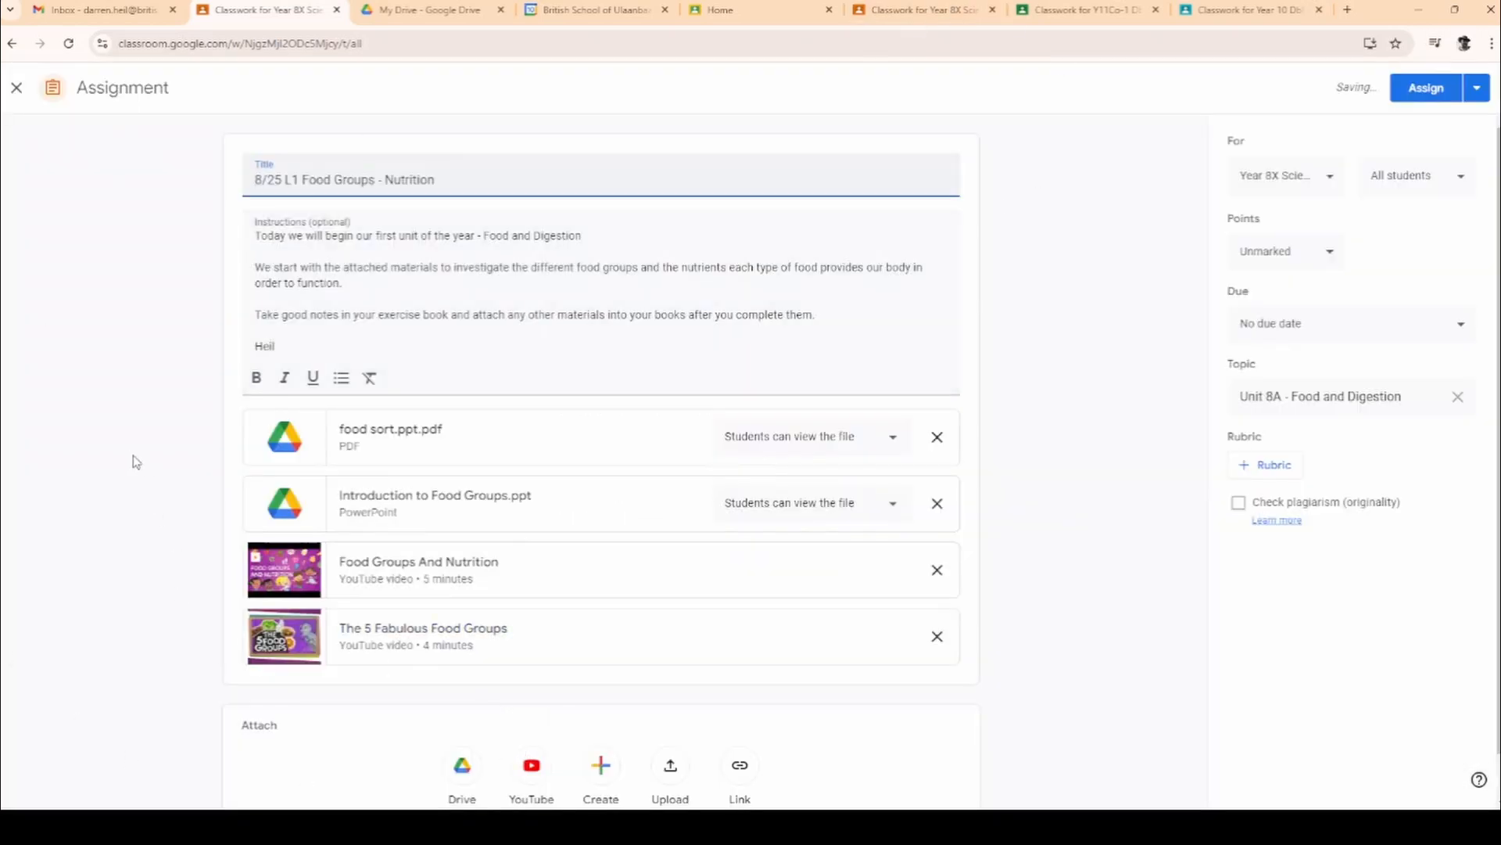
Step: Check the Year 8X lesson date in Google Calendar and retitle the reused assignment "8/22 Food Groups - Nutrition"
left_click(610, 9)
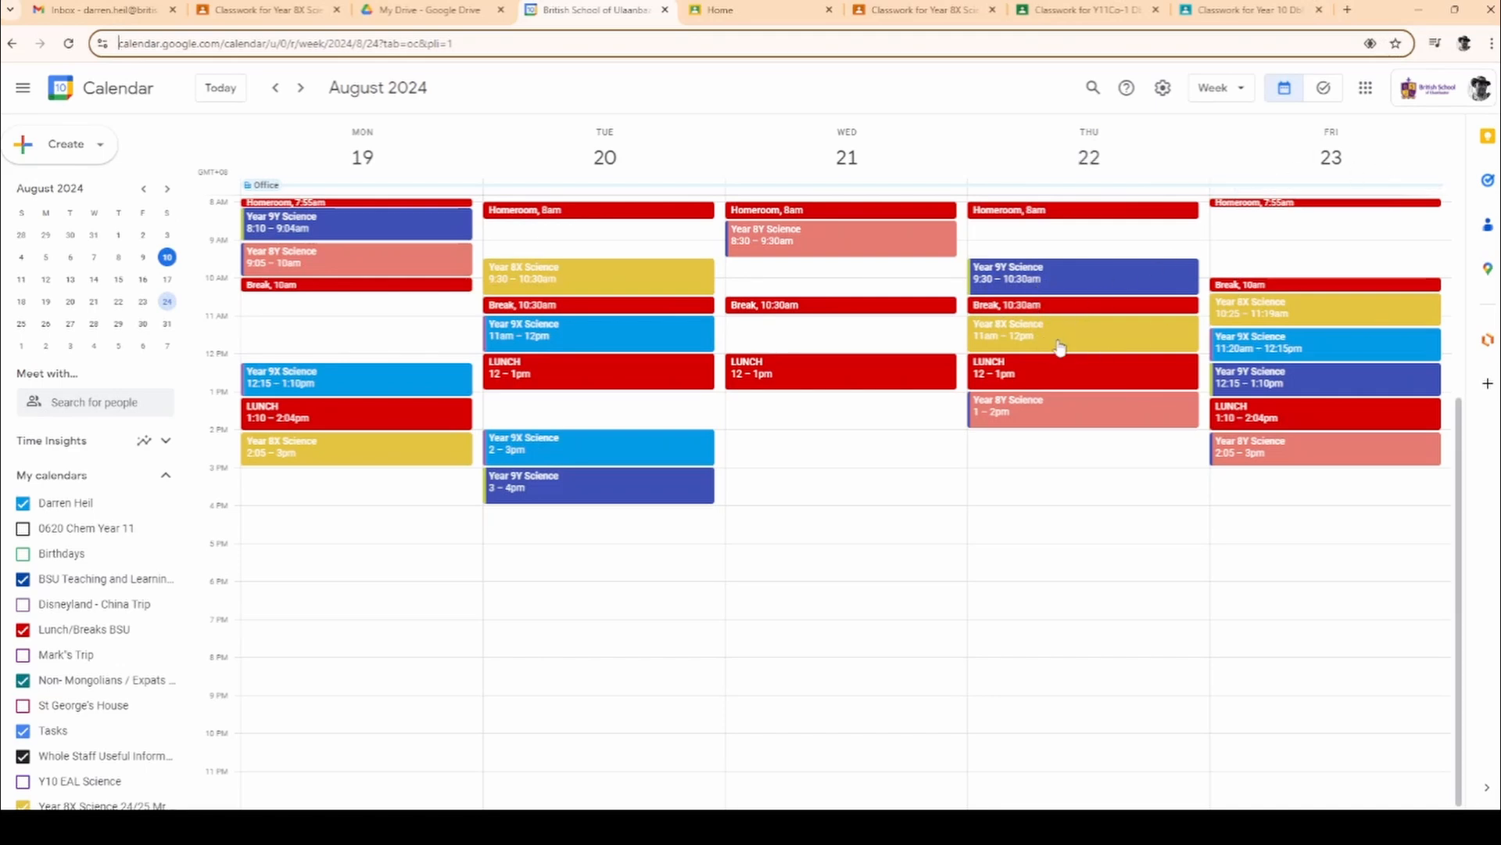
left_click(266, 10)
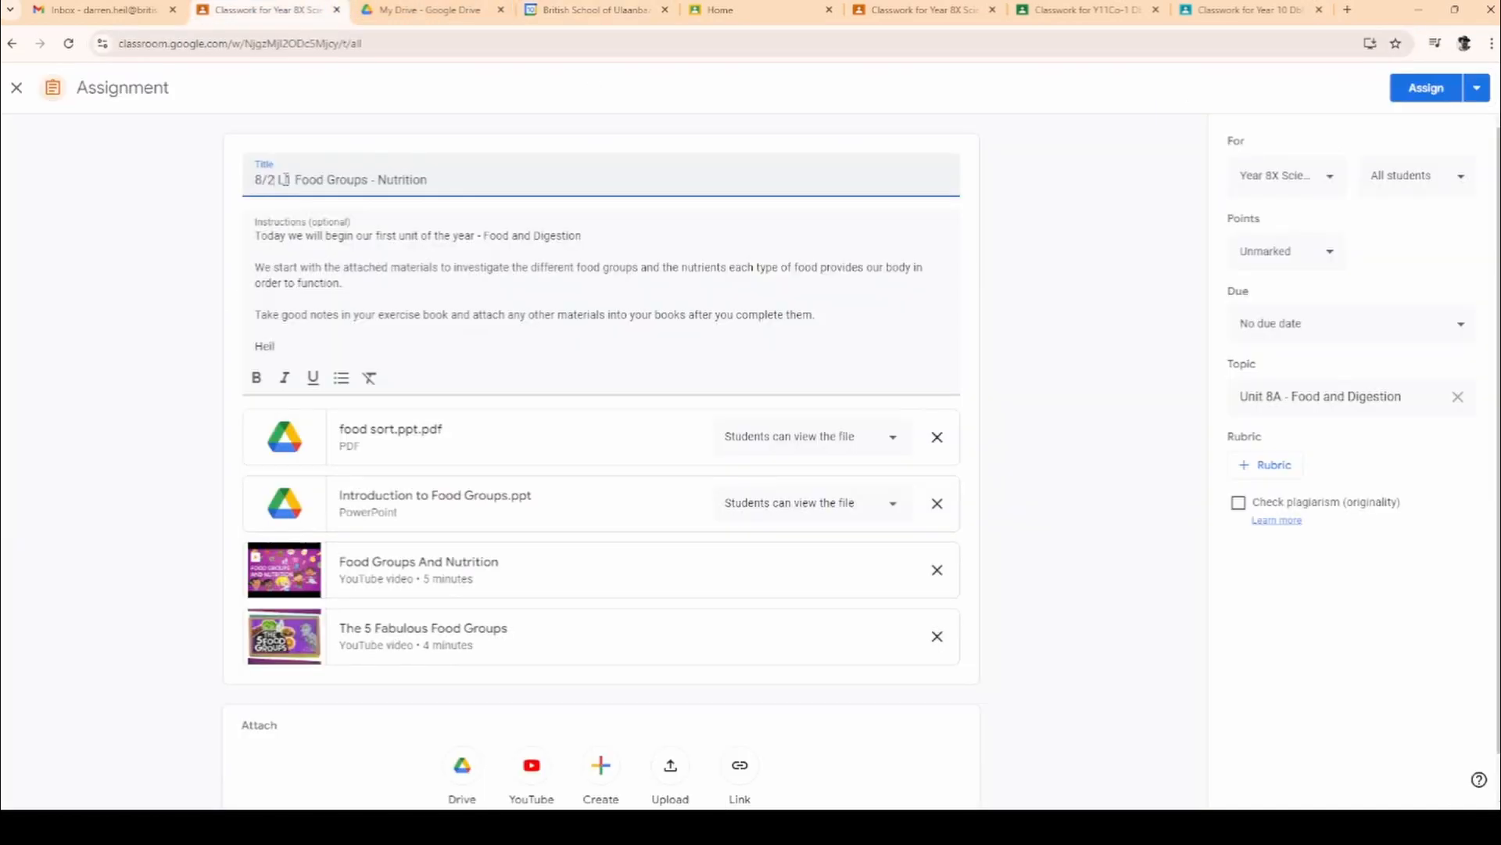
left_click(283, 179)
type("2")
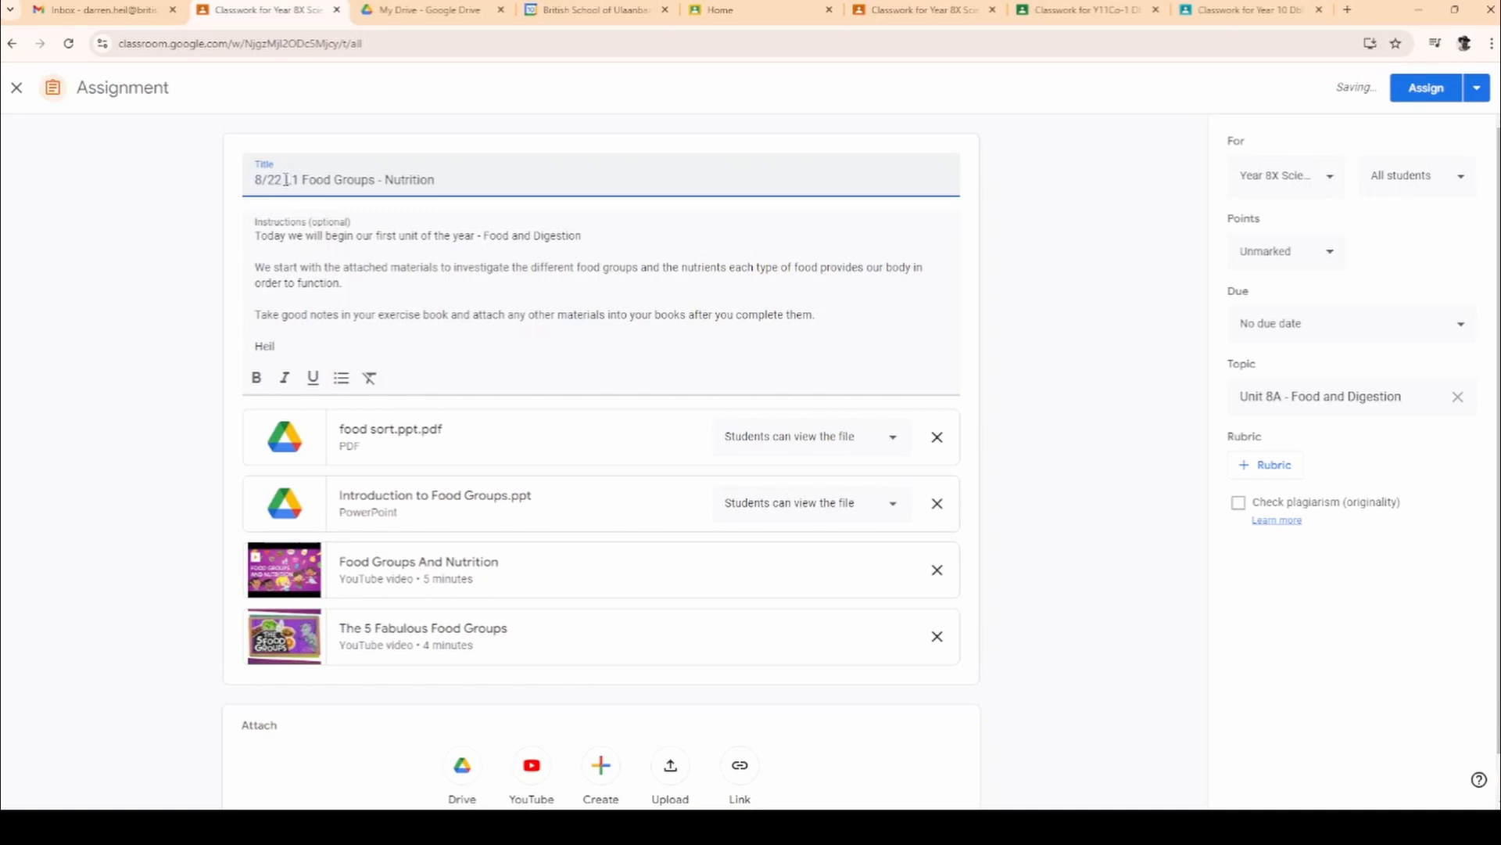
key("Delete")
key("Delete")
key("Delete")
type("LF")
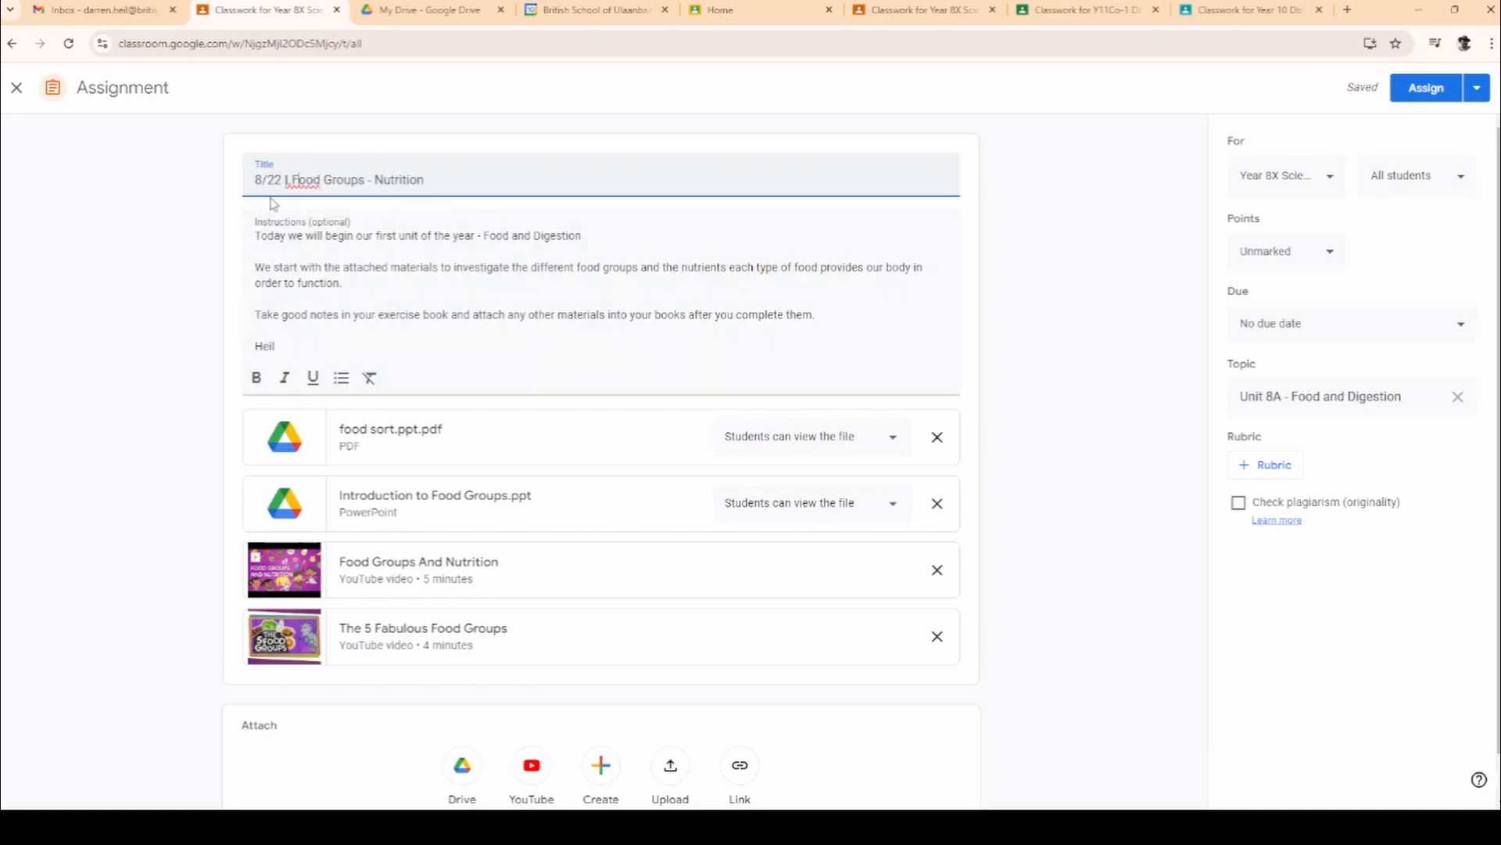
key("BackSpace")
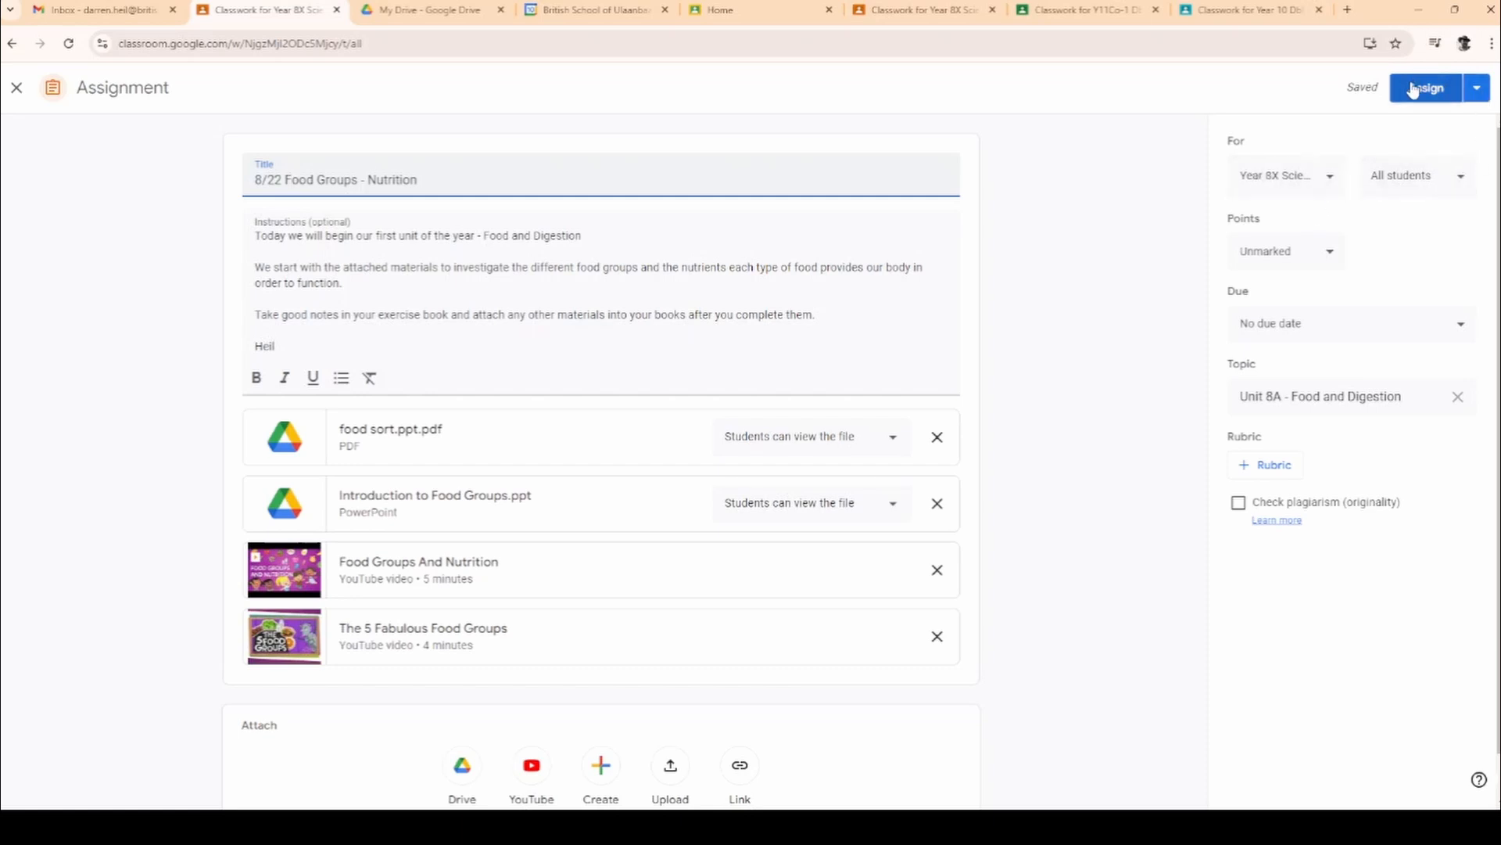
Step: Schedule the Food Groups assignment for 22 Aug 2024 at 11:00, checking the lesson time in Google Calendar
left_click(1476, 92)
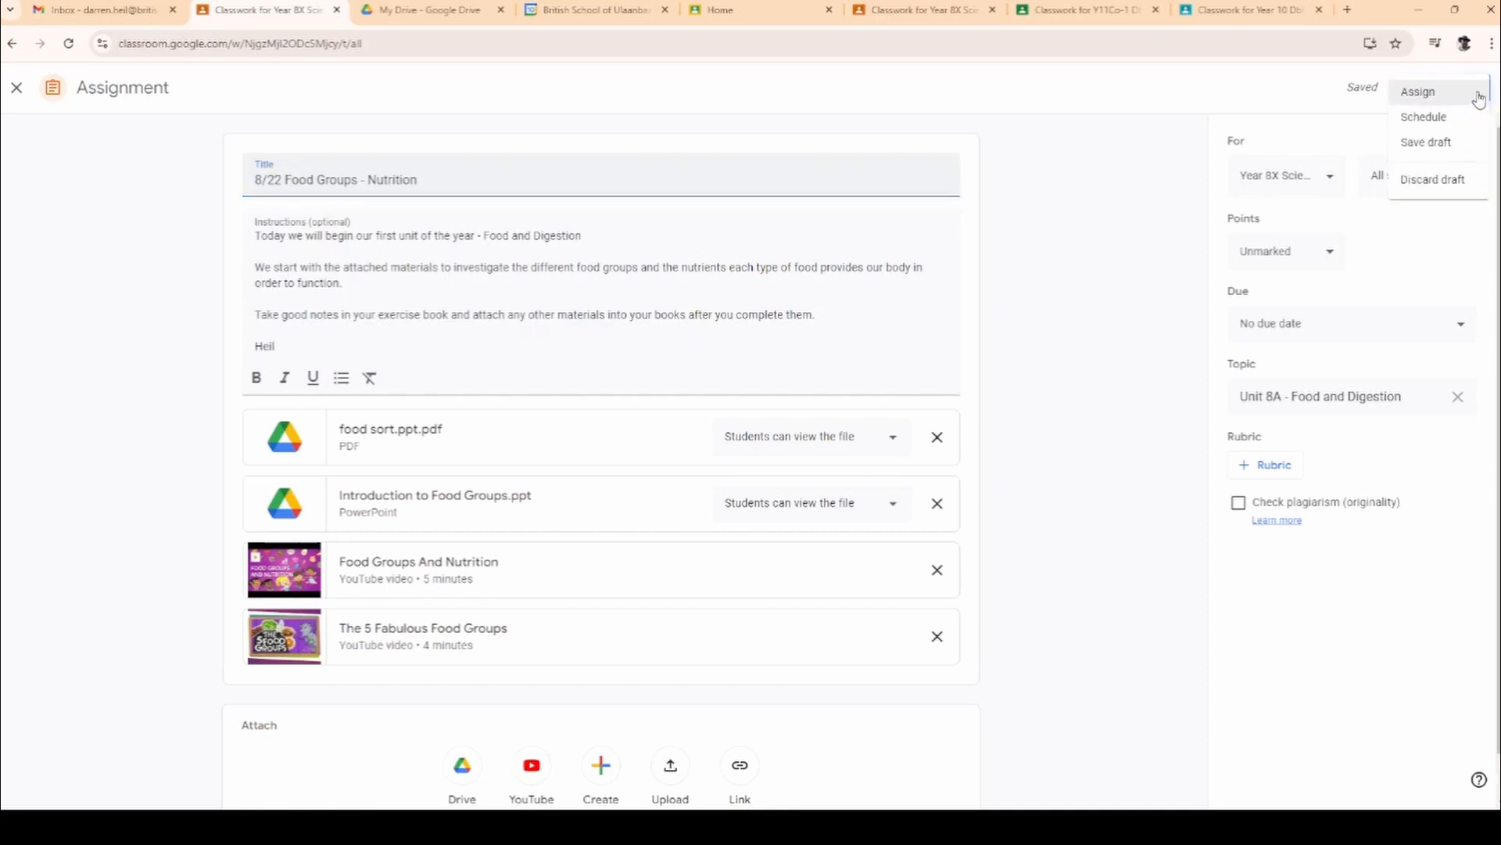
left_click(1424, 117)
left_click(802, 410)
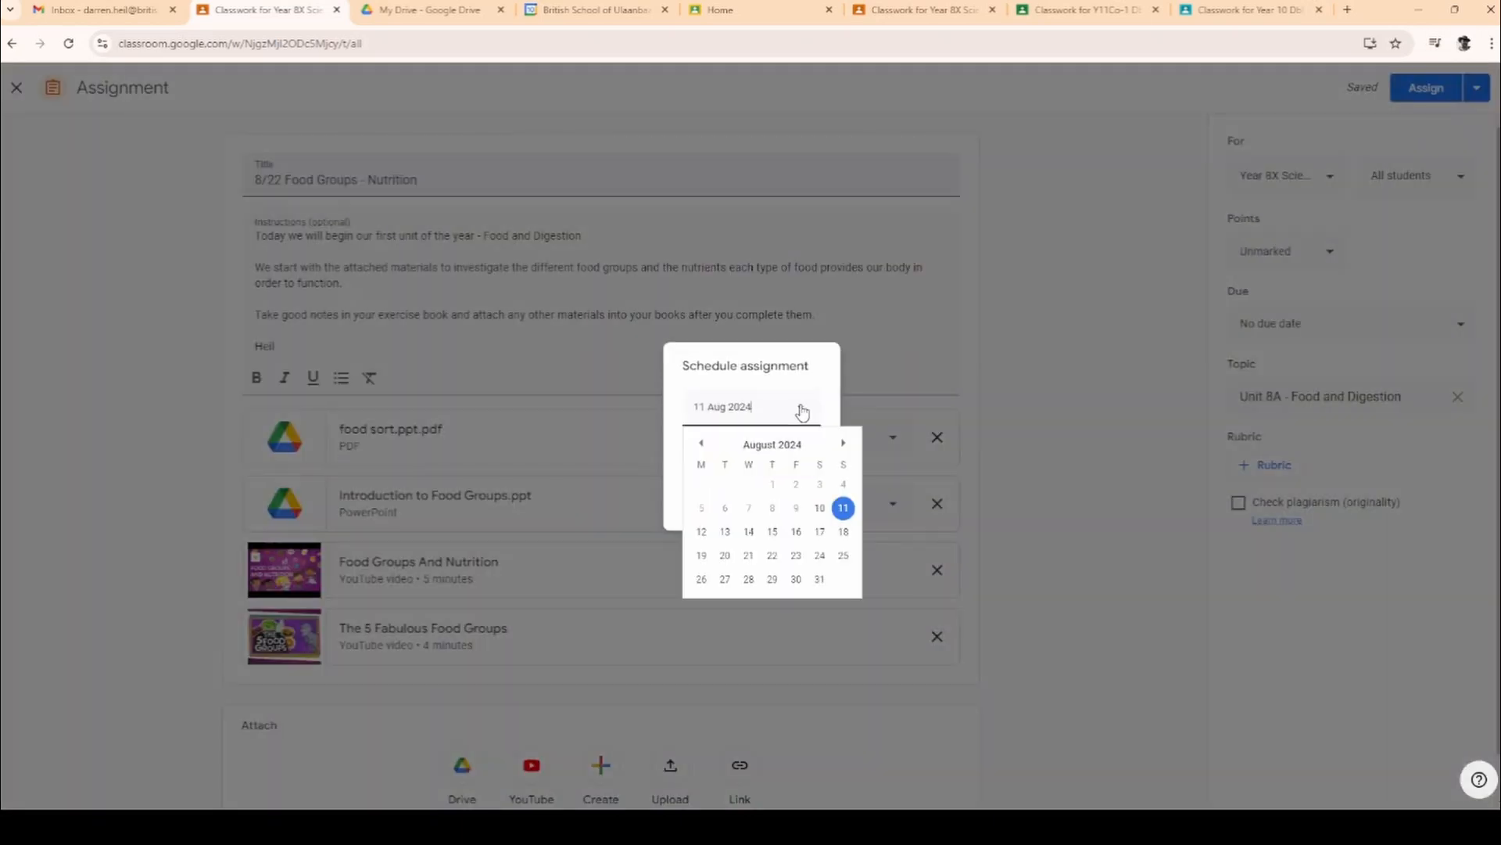
left_click(769, 557)
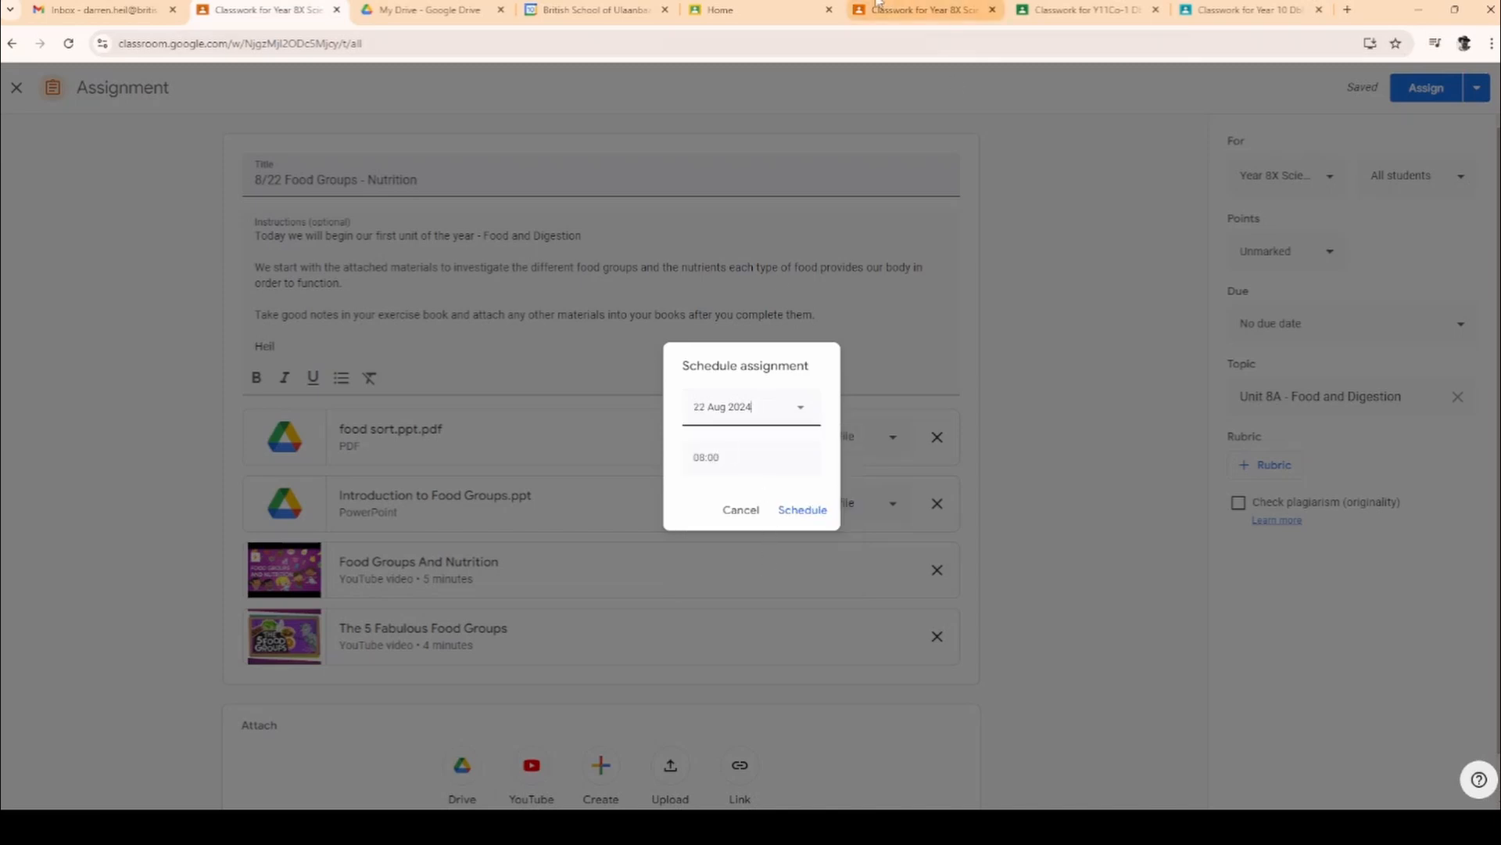
left_click(593, 10)
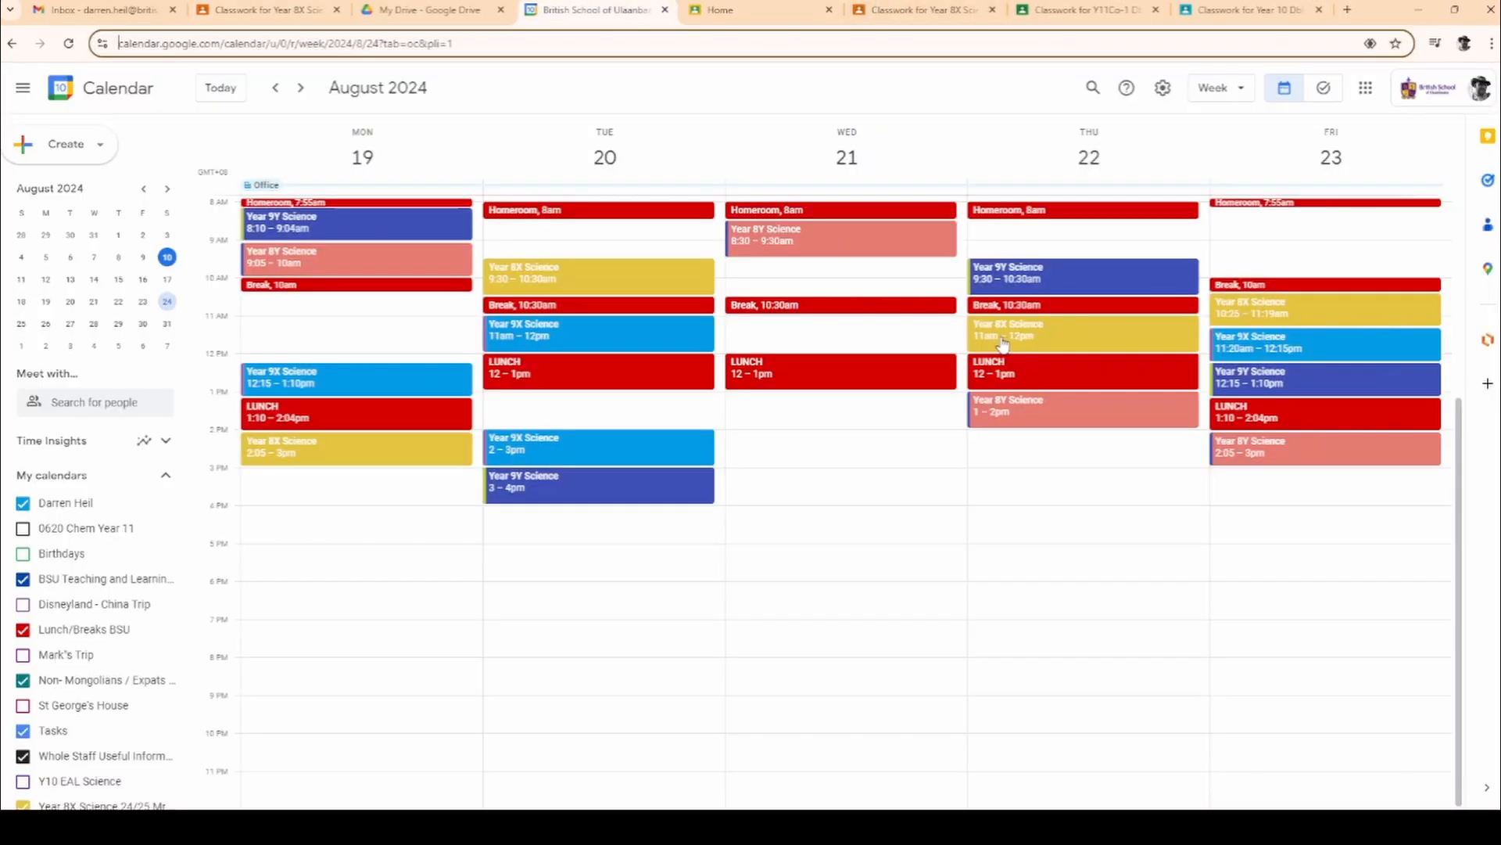
left_click(258, 13)
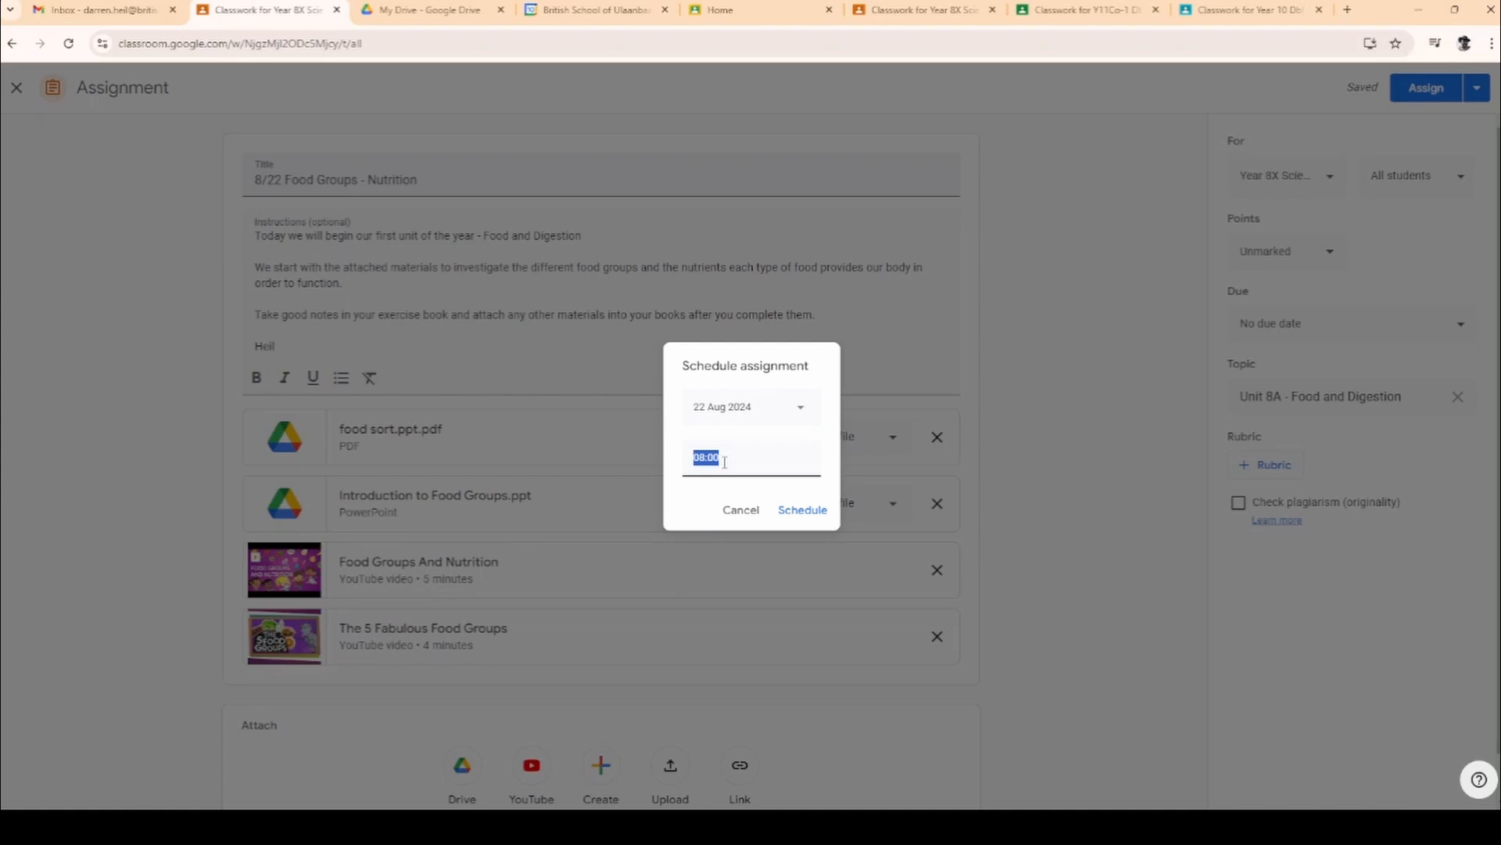
type("11")
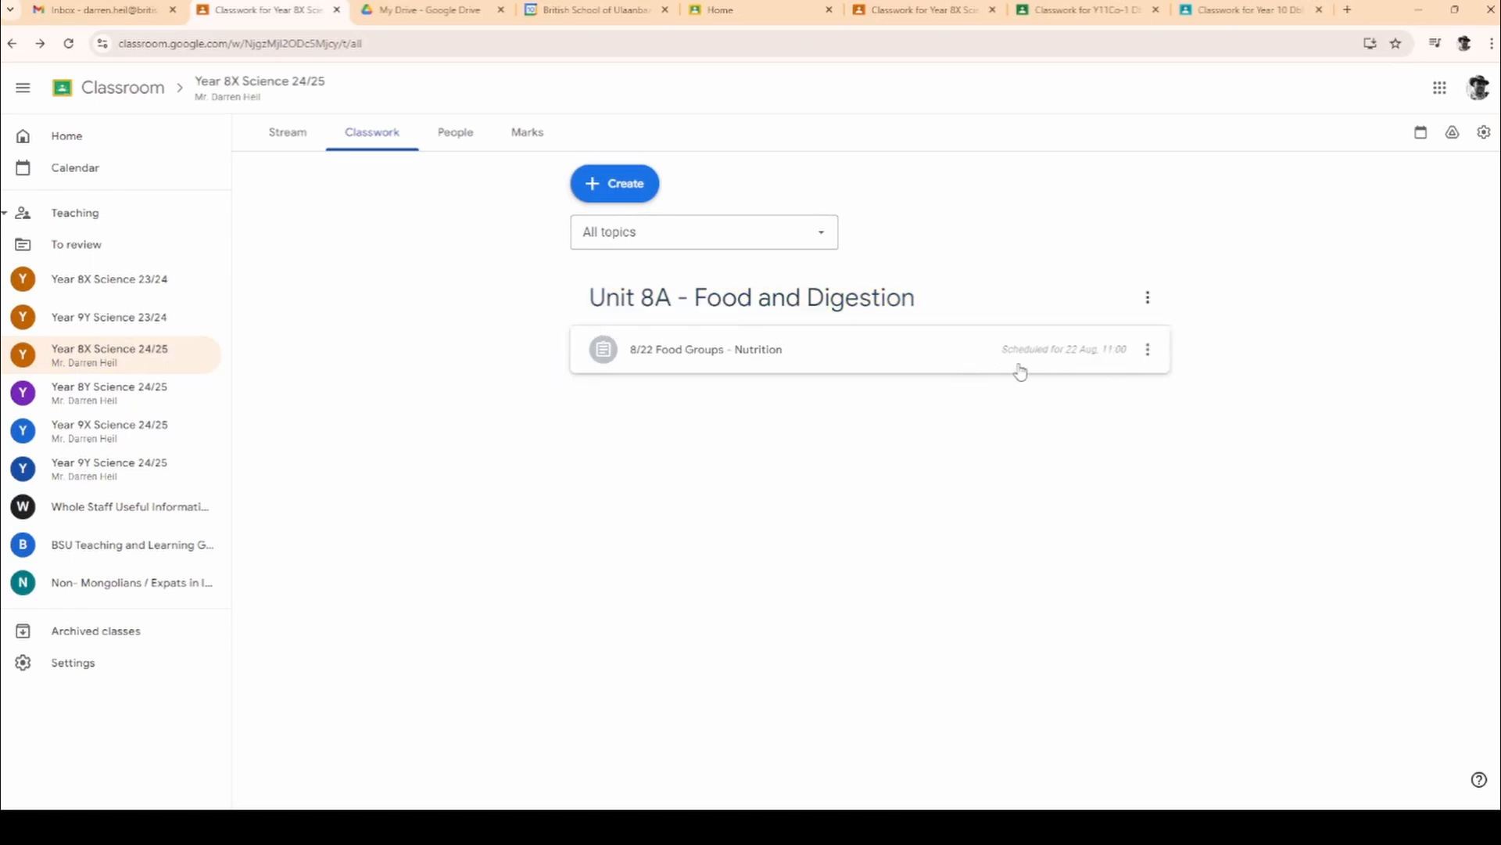
Step: Create a short answer question reading "8/22 What nutrient do you eat to get energy?"
left_click(617, 194)
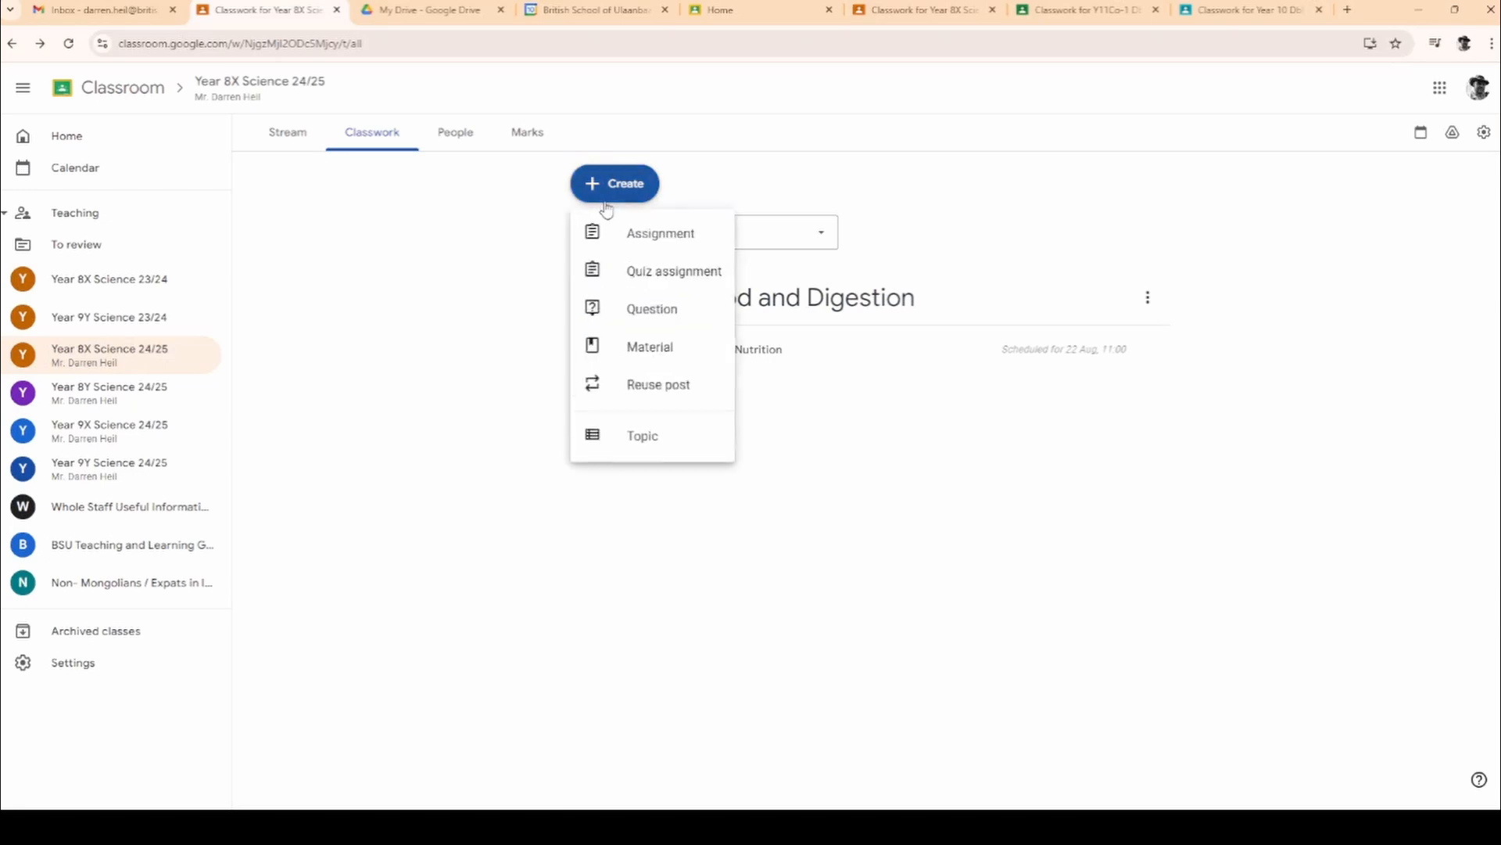
left_click(626, 310)
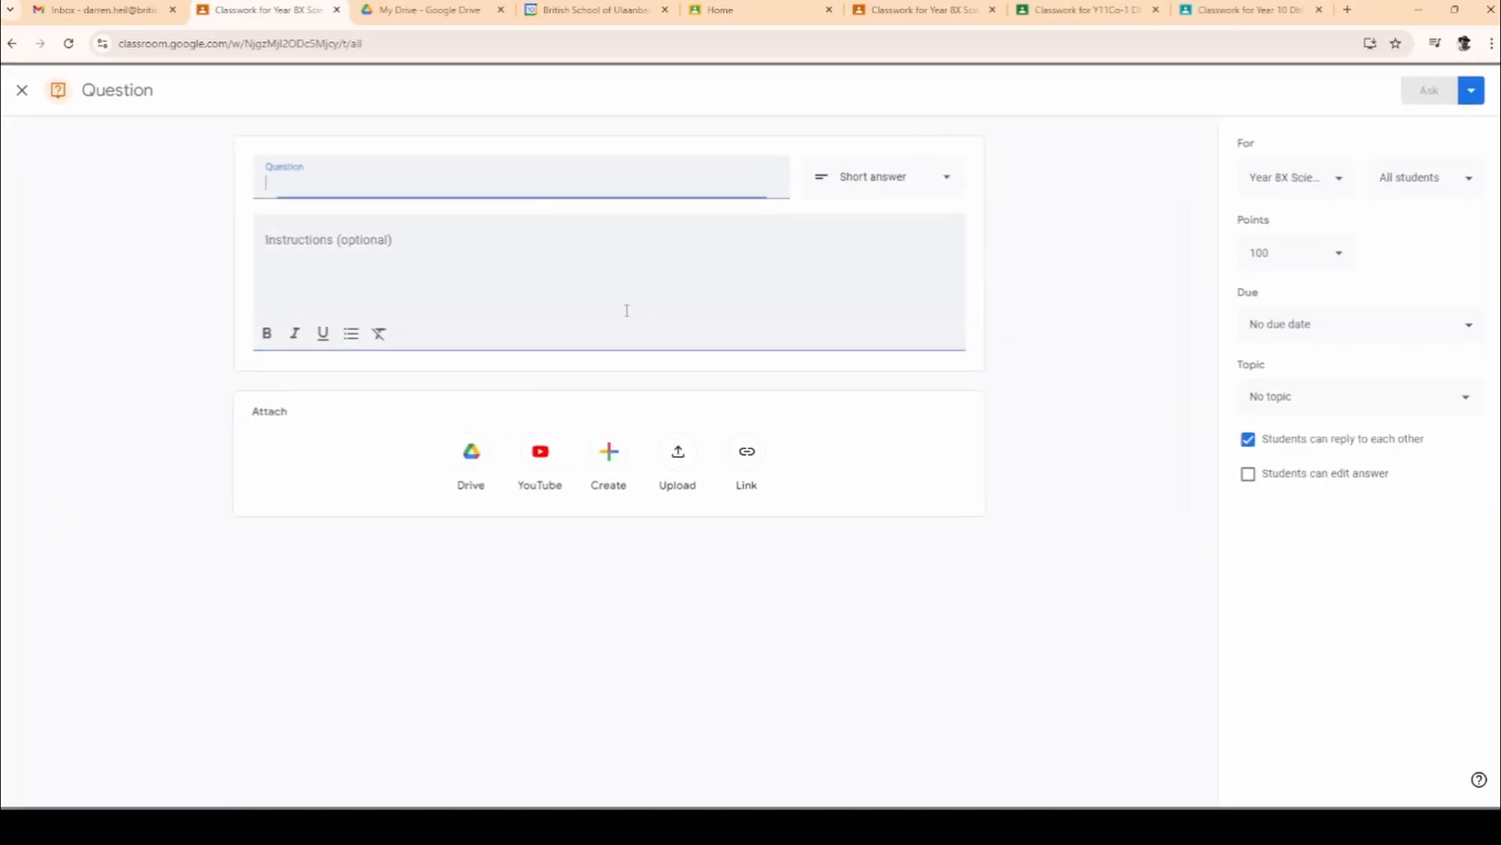
type("B")
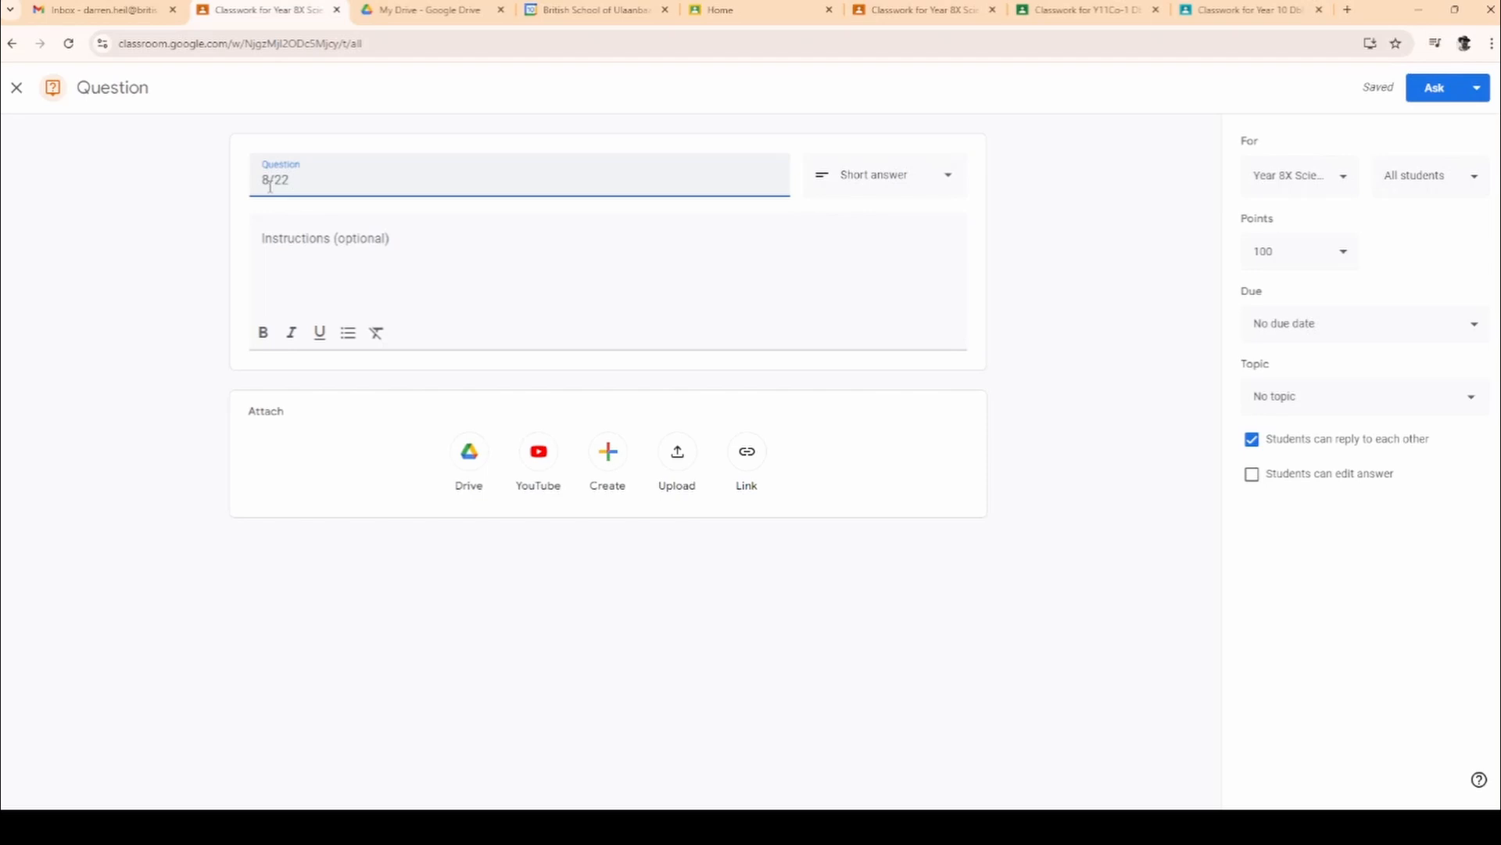
type("/22 What nutrient do you eat to get en")
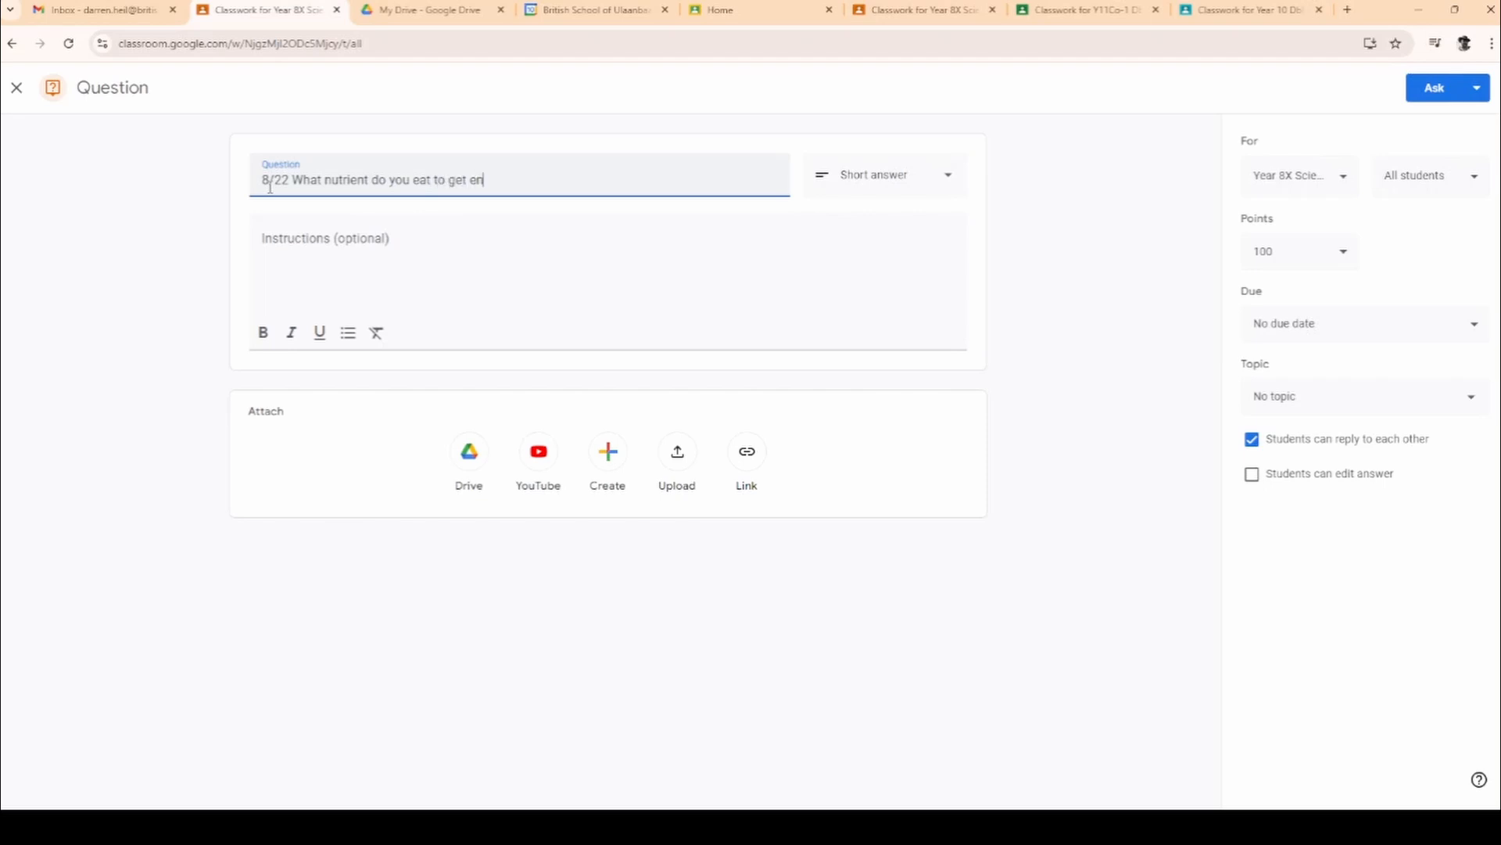
type("y?")
left_click(878, 180)
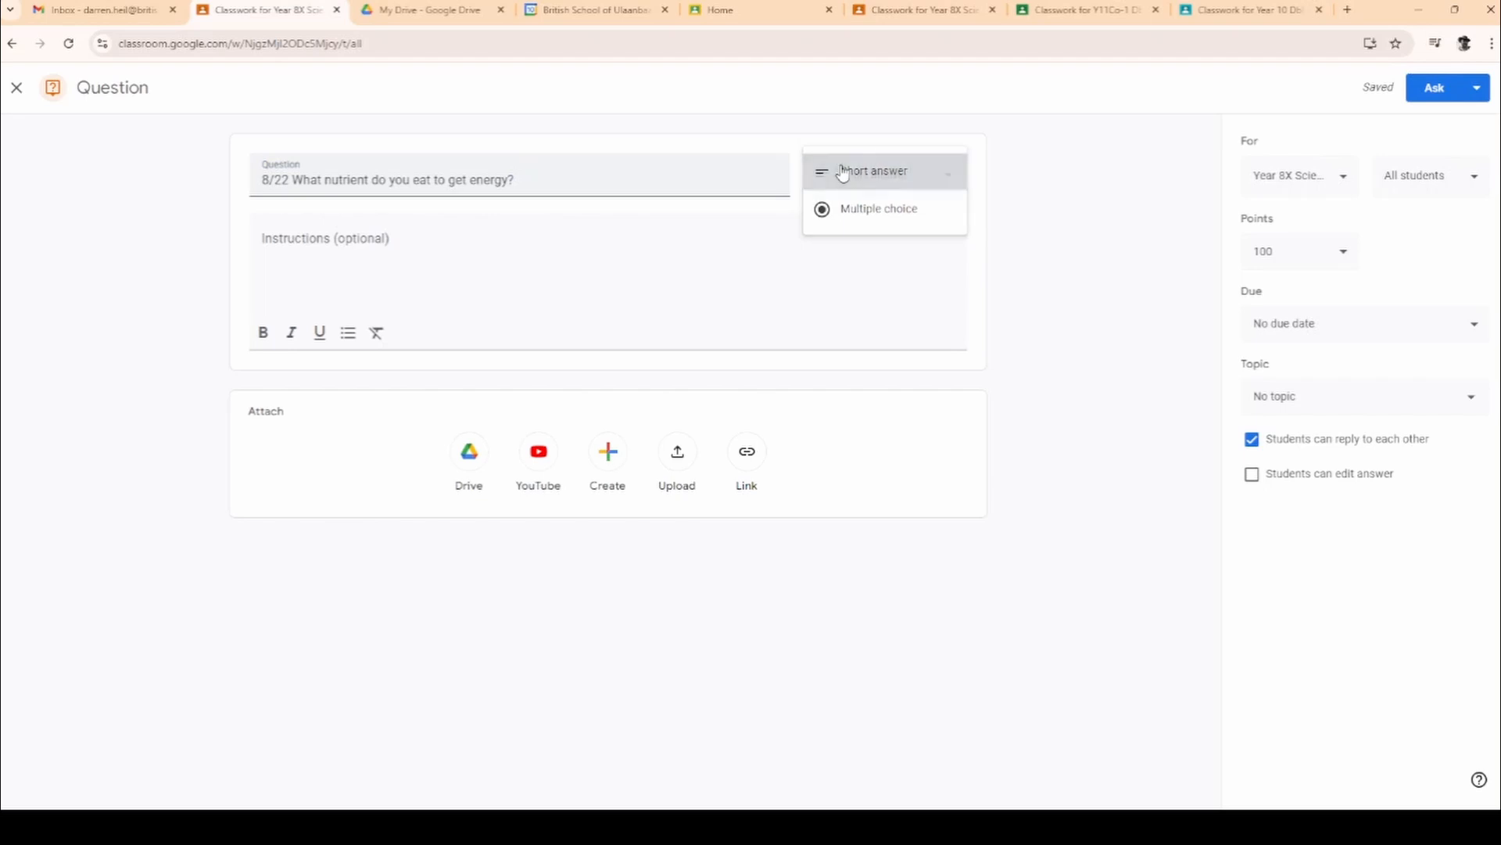
left_click(838, 169)
Step: Set the question due Fri, 23 Aug at 10:25 per Google Calendar, close late submissions, choose topic Unit 8A - Food and Digestion, and allow answer editing
left_click(1321, 246)
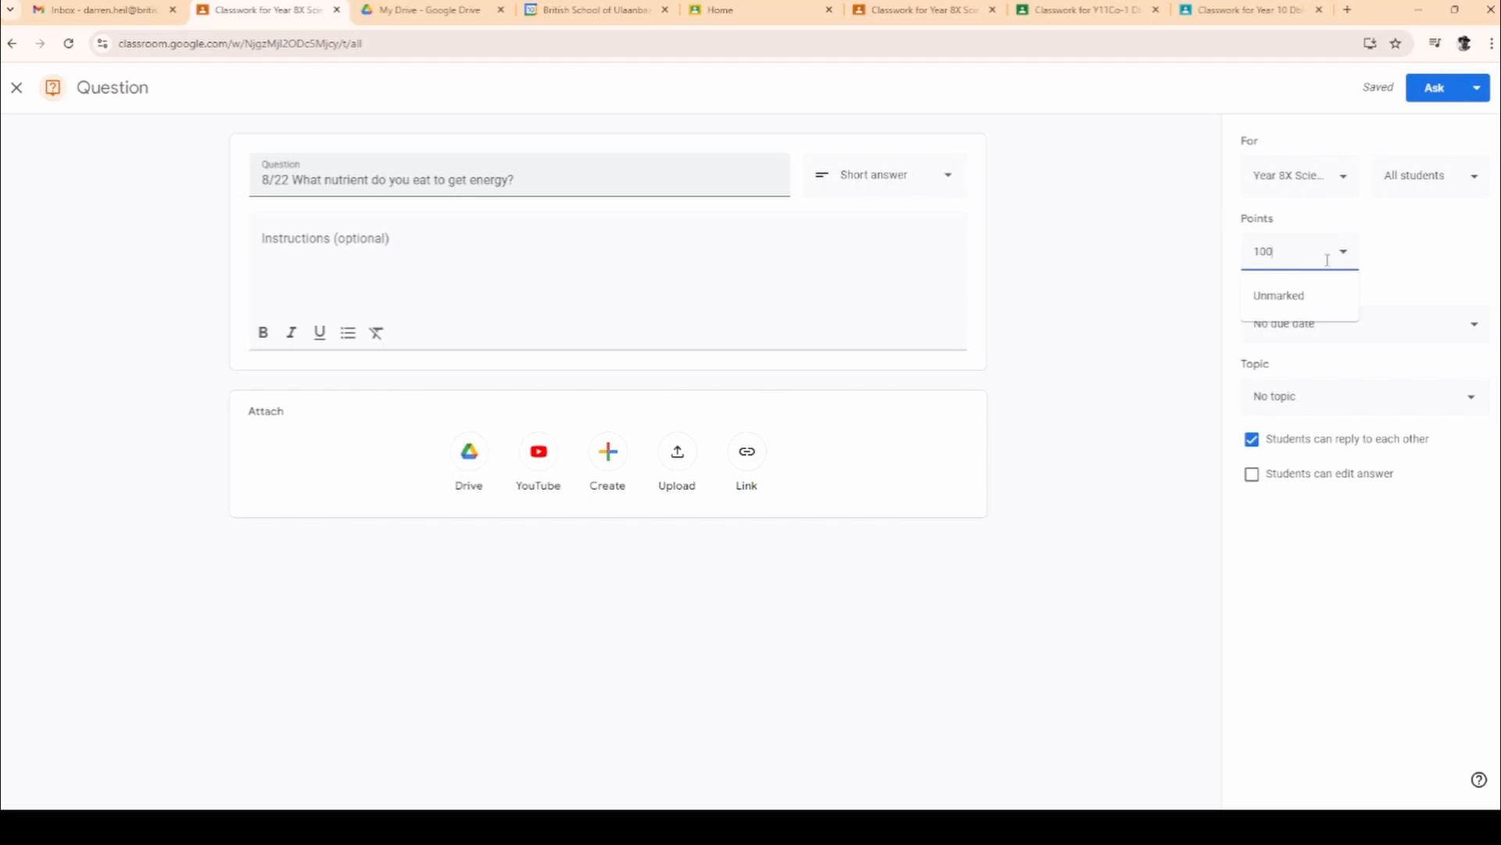
left_click(594, 10)
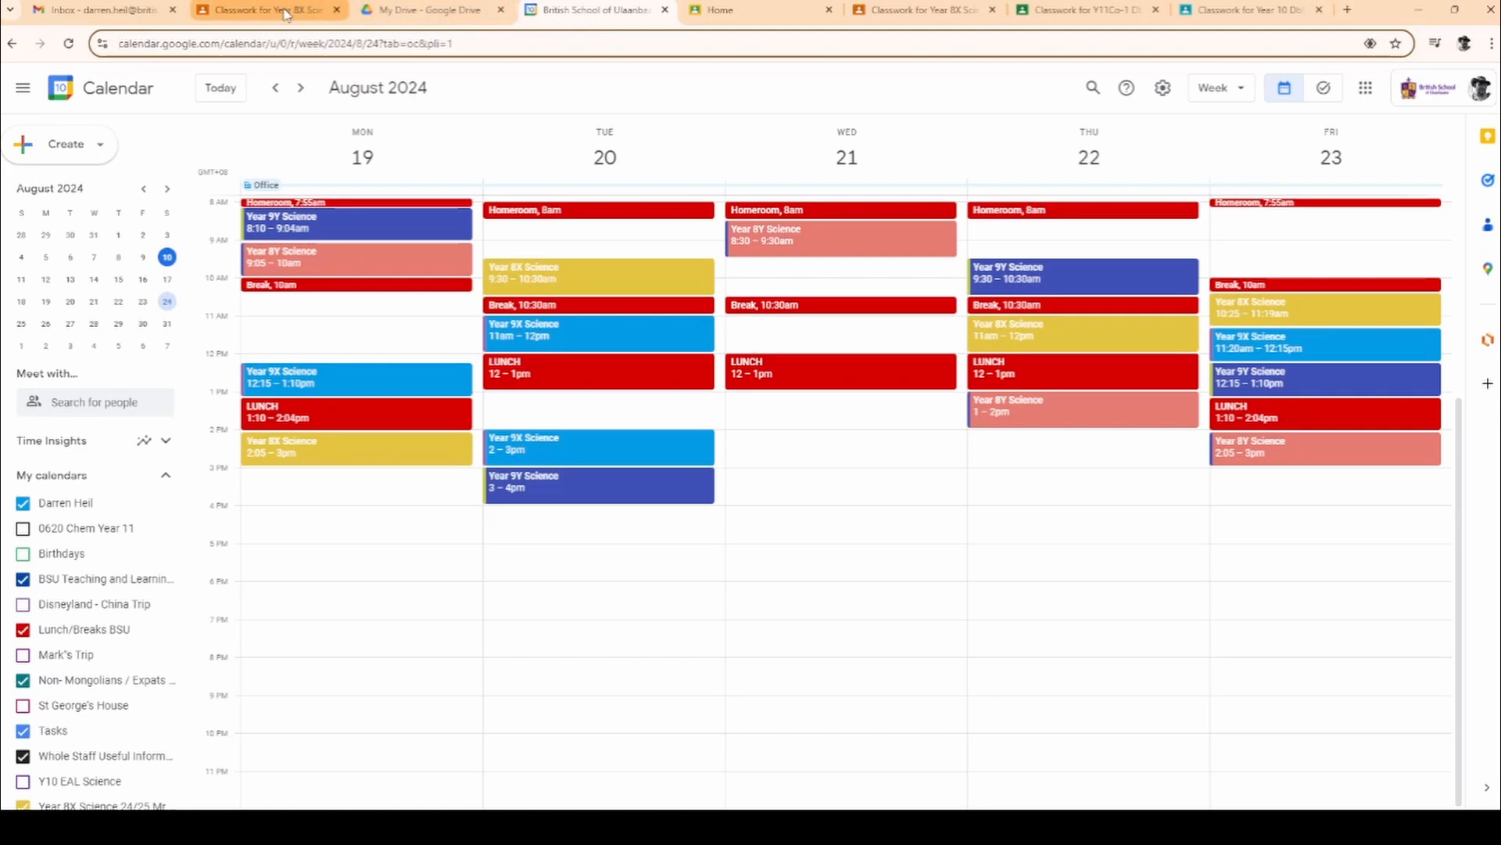
left_click(286, 13)
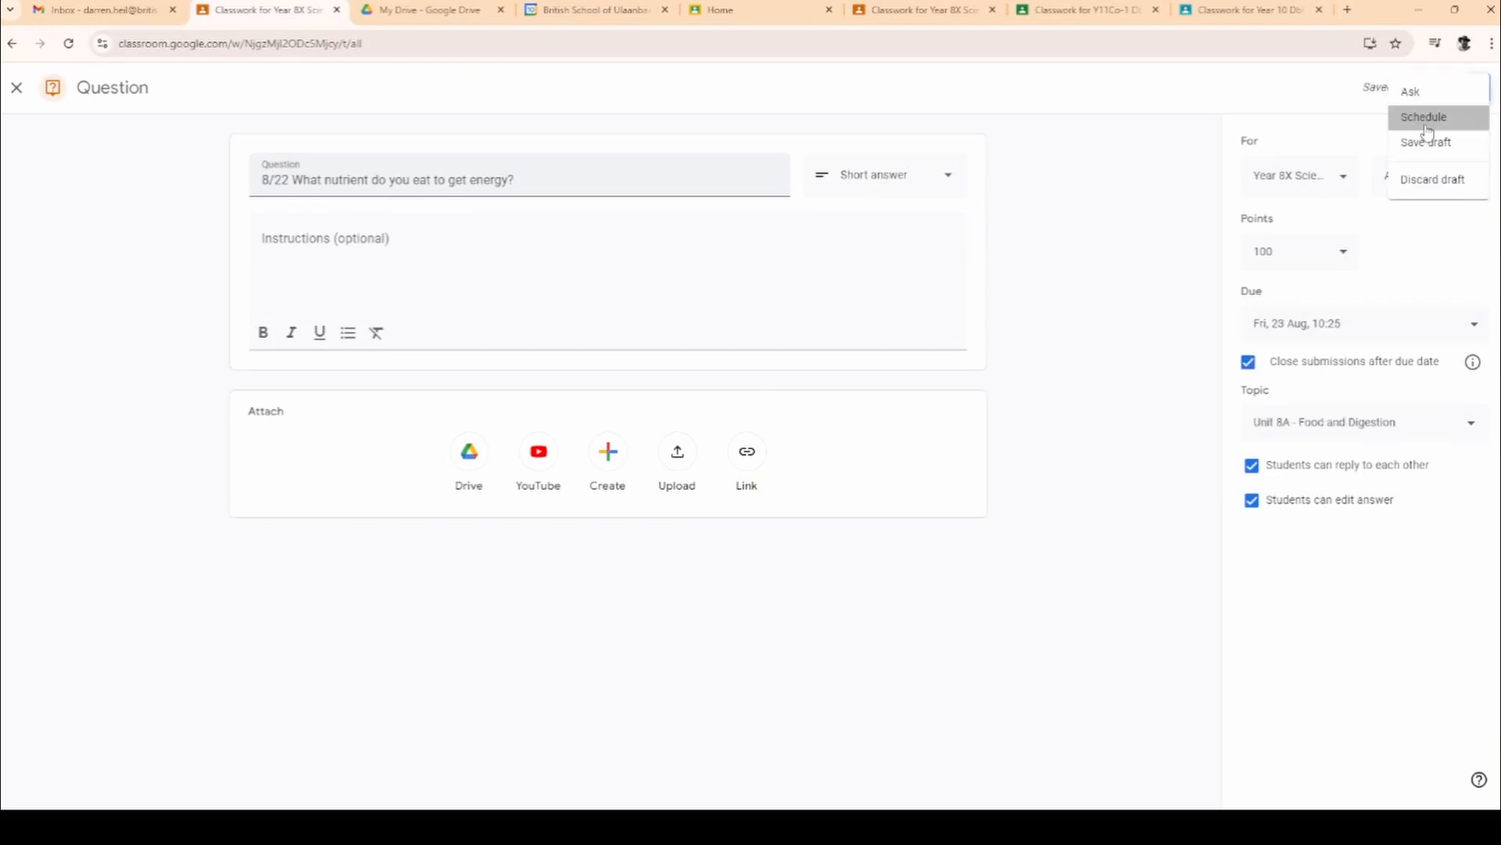
Step: Schedule the nutrient question for 22 Aug 2024 at 12:00
left_click(1427, 123)
left_click(717, 407)
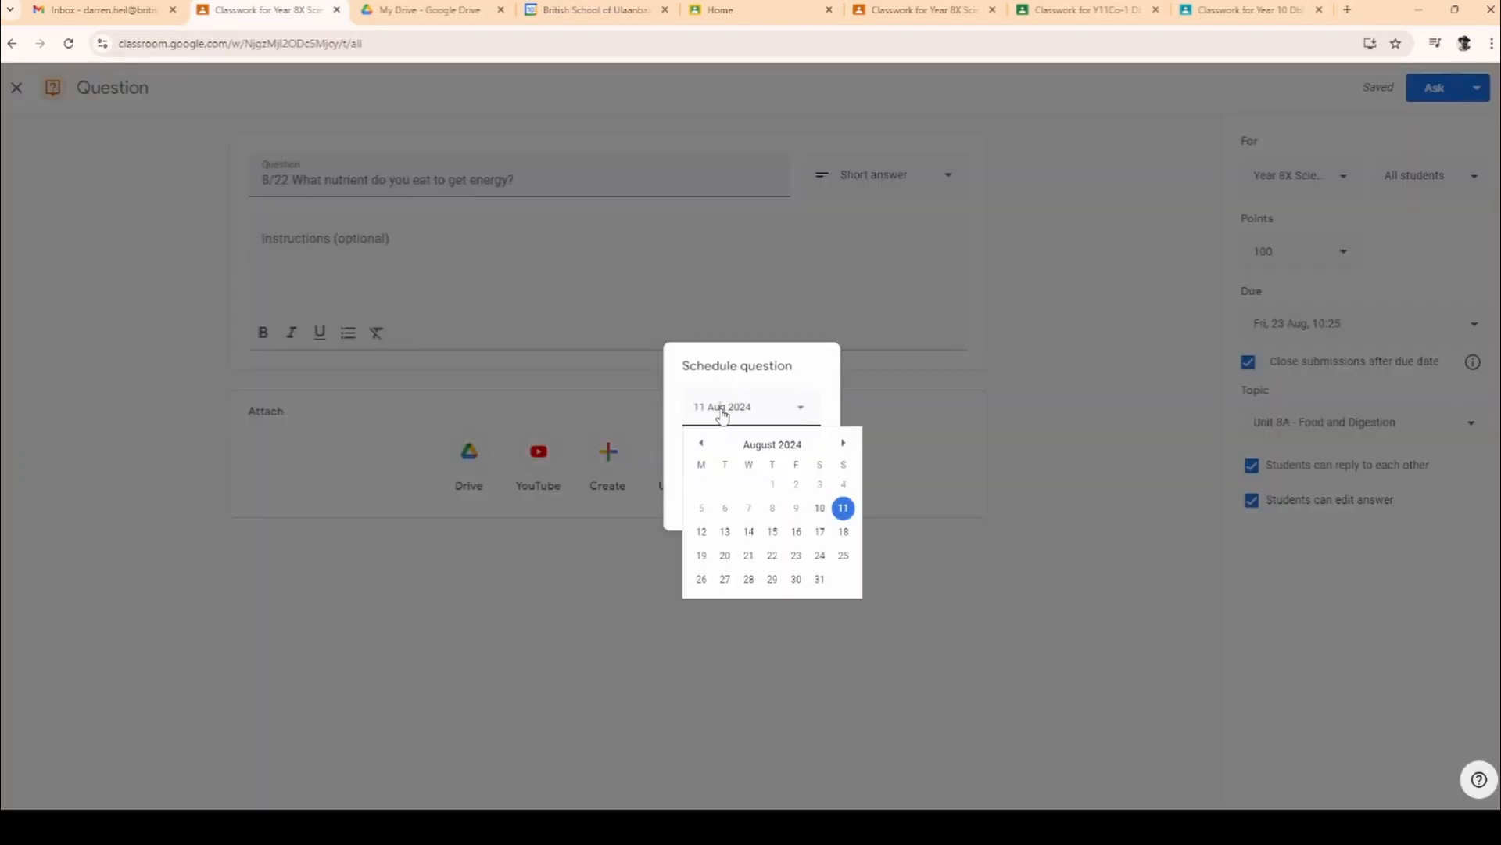
left_click(794, 554)
left_click(707, 459)
type("12")
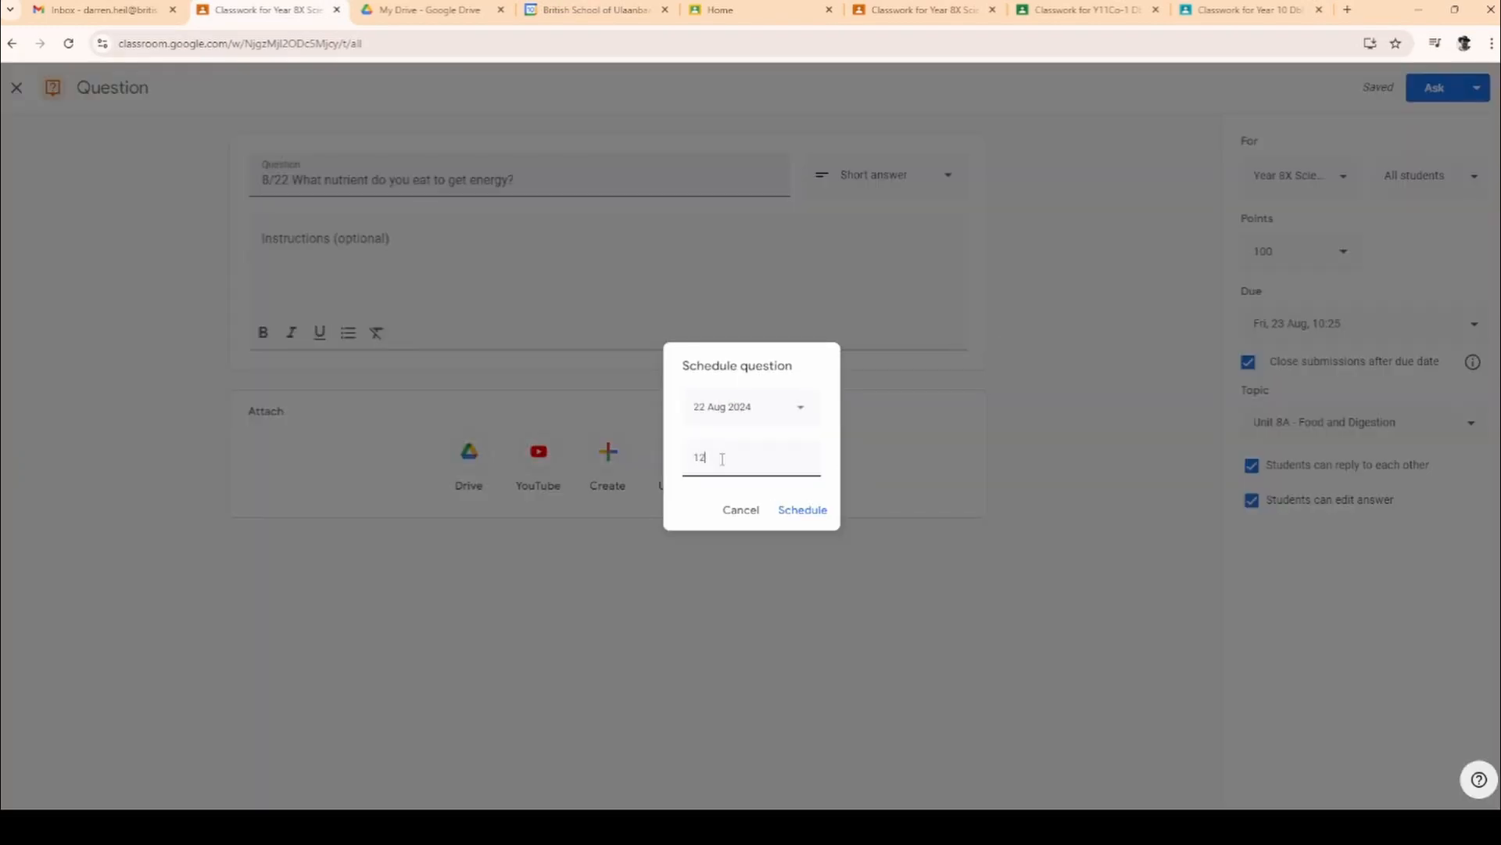
key("Return")
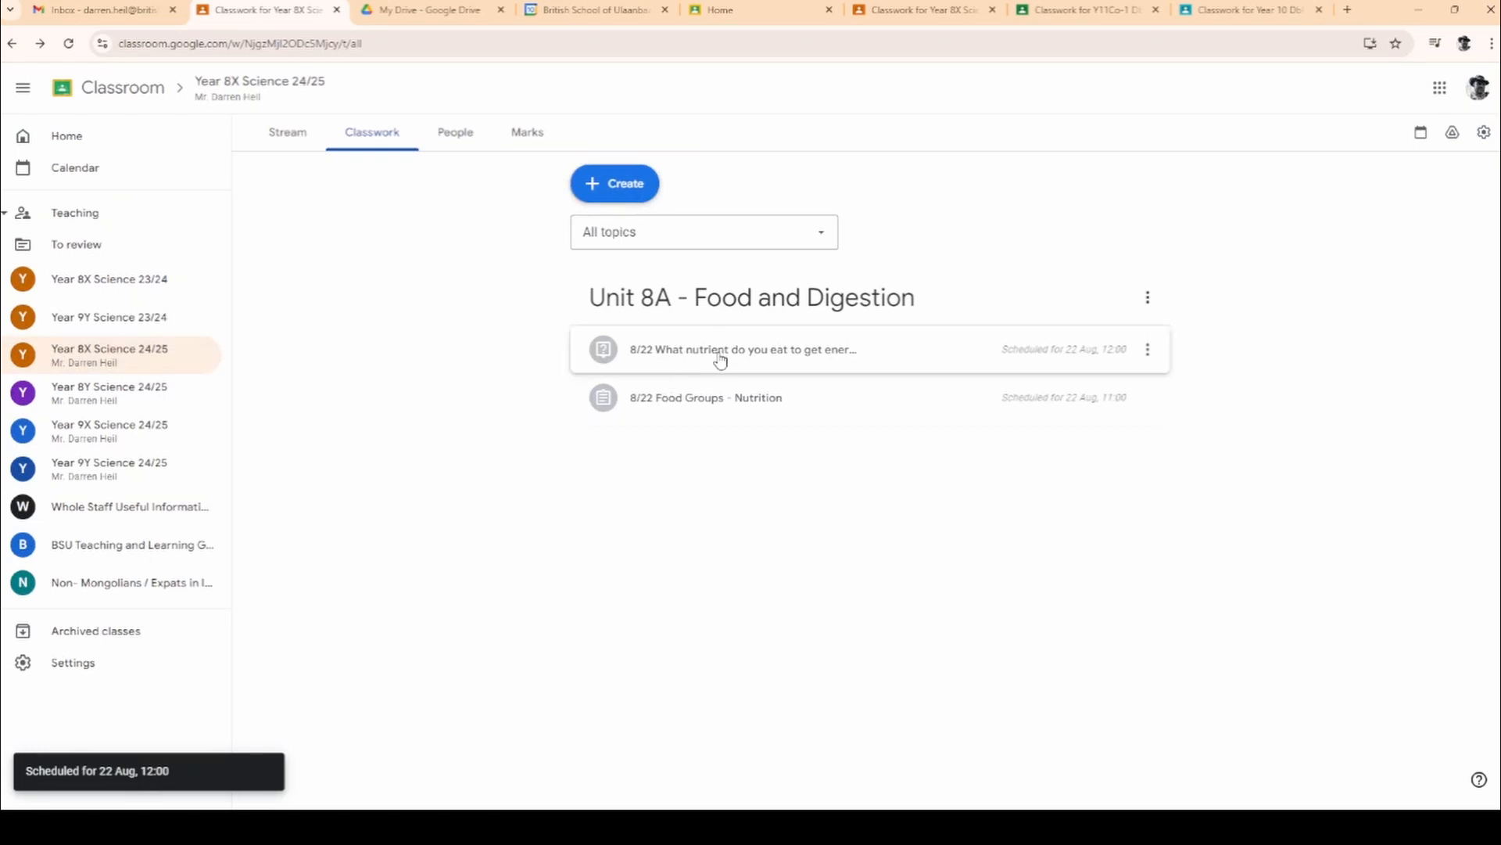
Step: Open a blank Material post and look over its title, description, attachment and topic fields
left_click(615, 183)
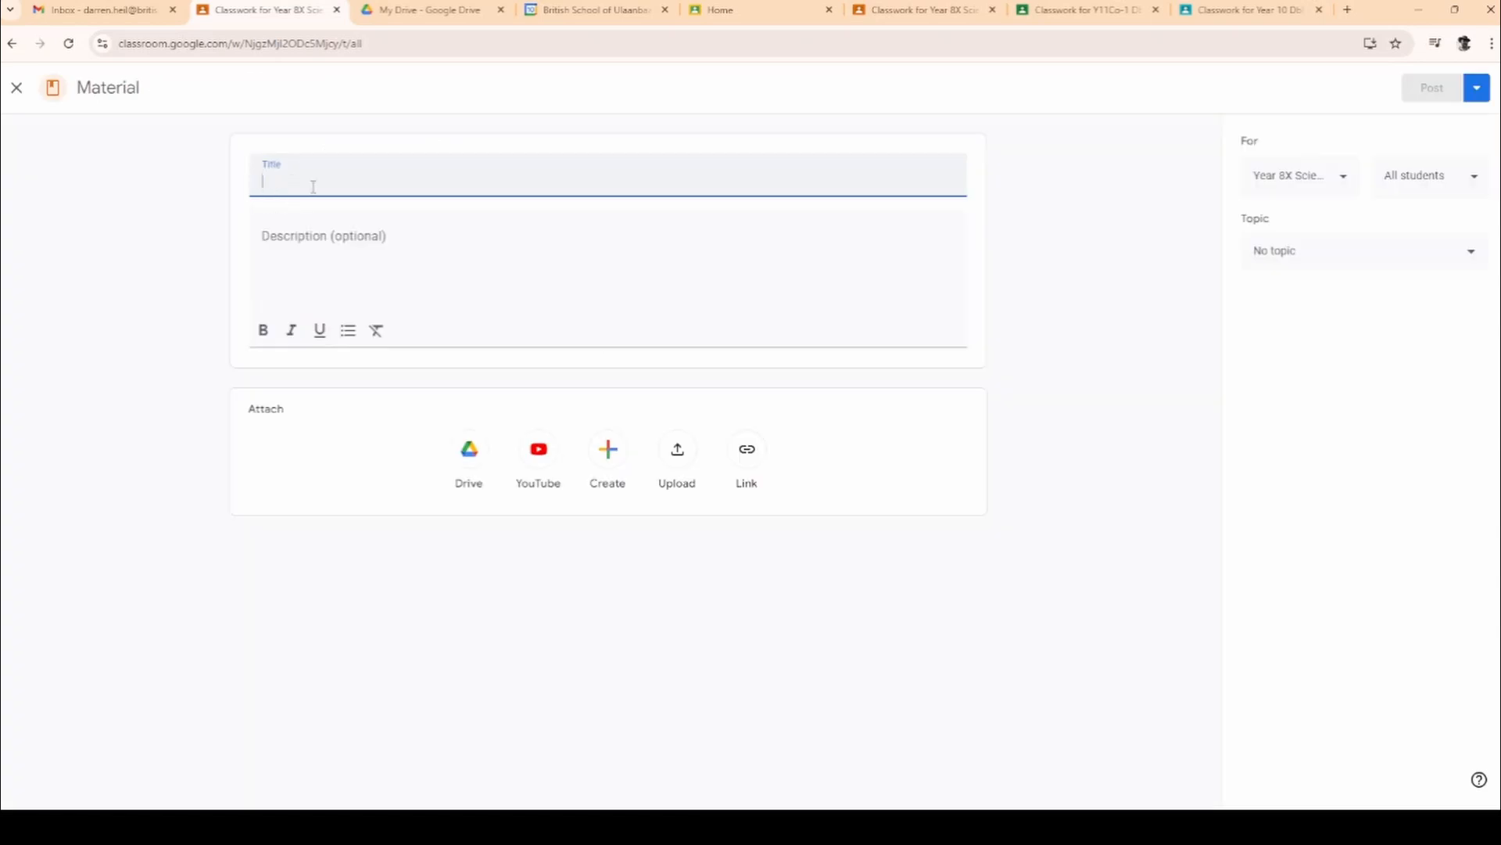
left_click(304, 249)
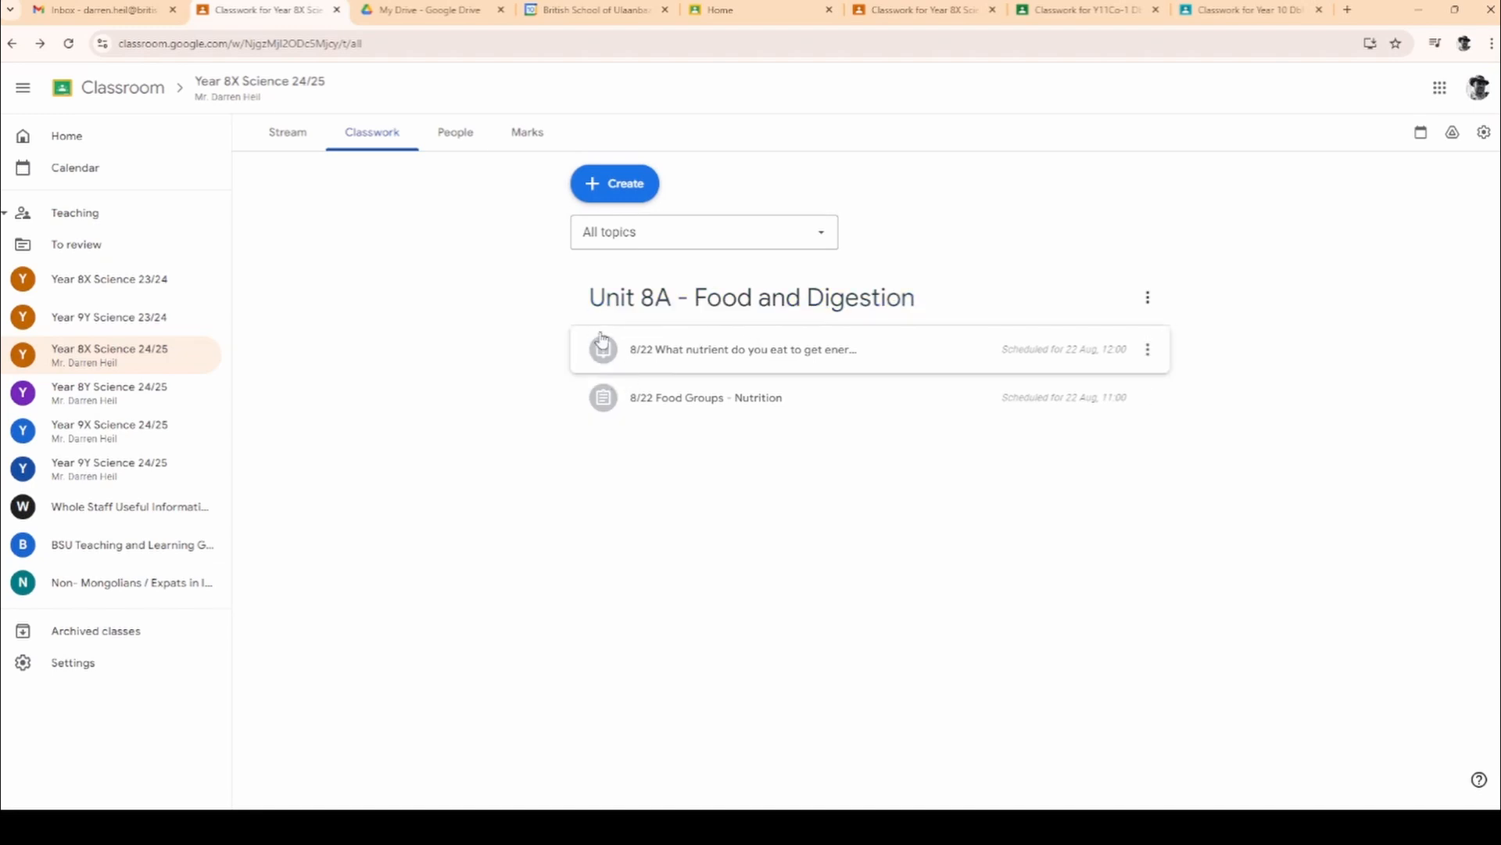
Step: Open the scheduled "8/22 Food Groups - Nutrition" assignment for editing, review its instructions and attachments, and schedule it again for 22 Aug at 11:00
left_click(1147, 398)
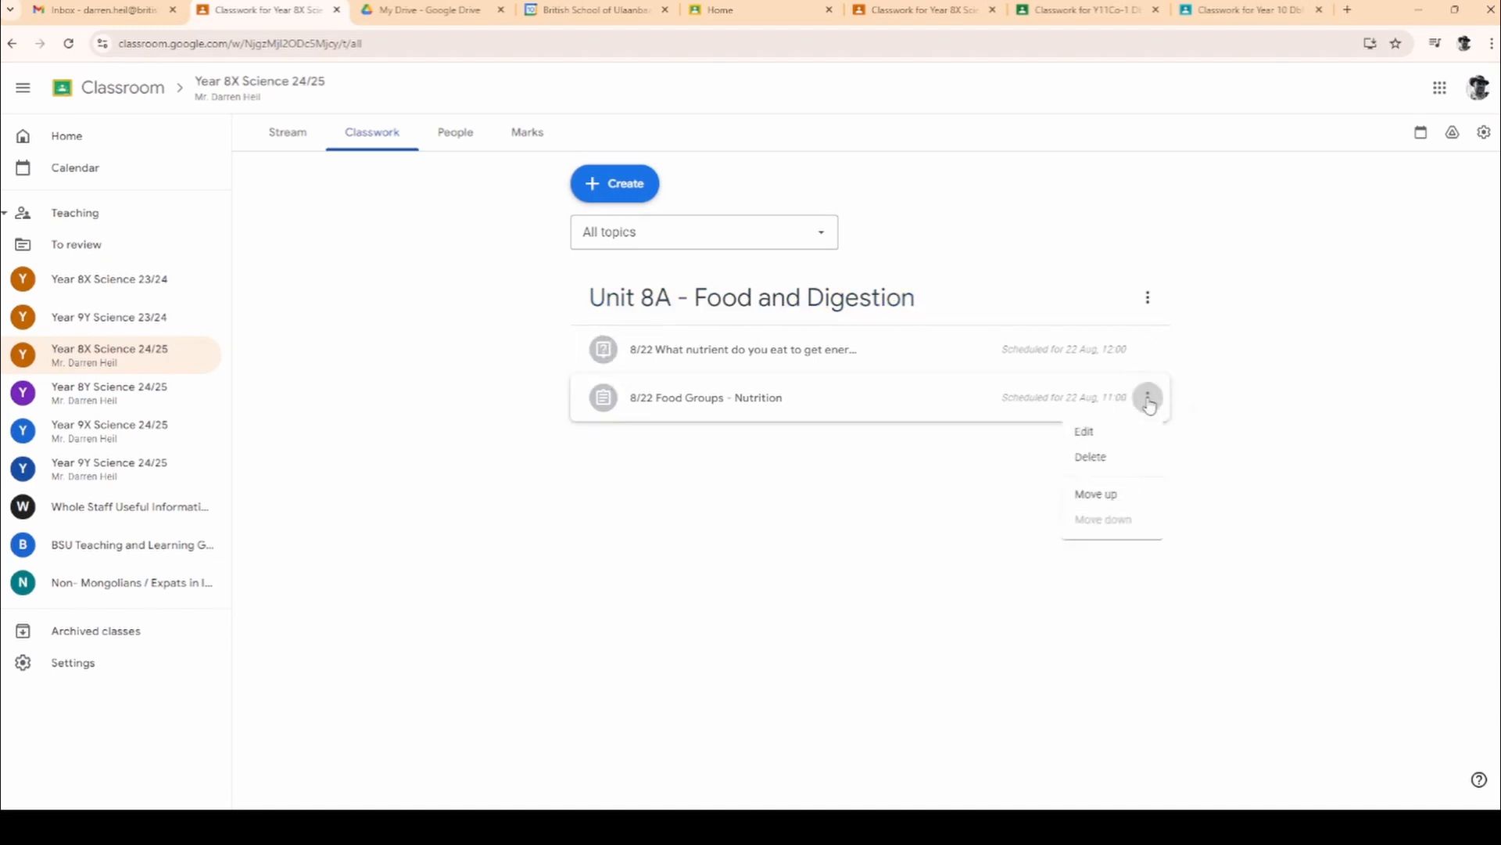
left_click(1103, 434)
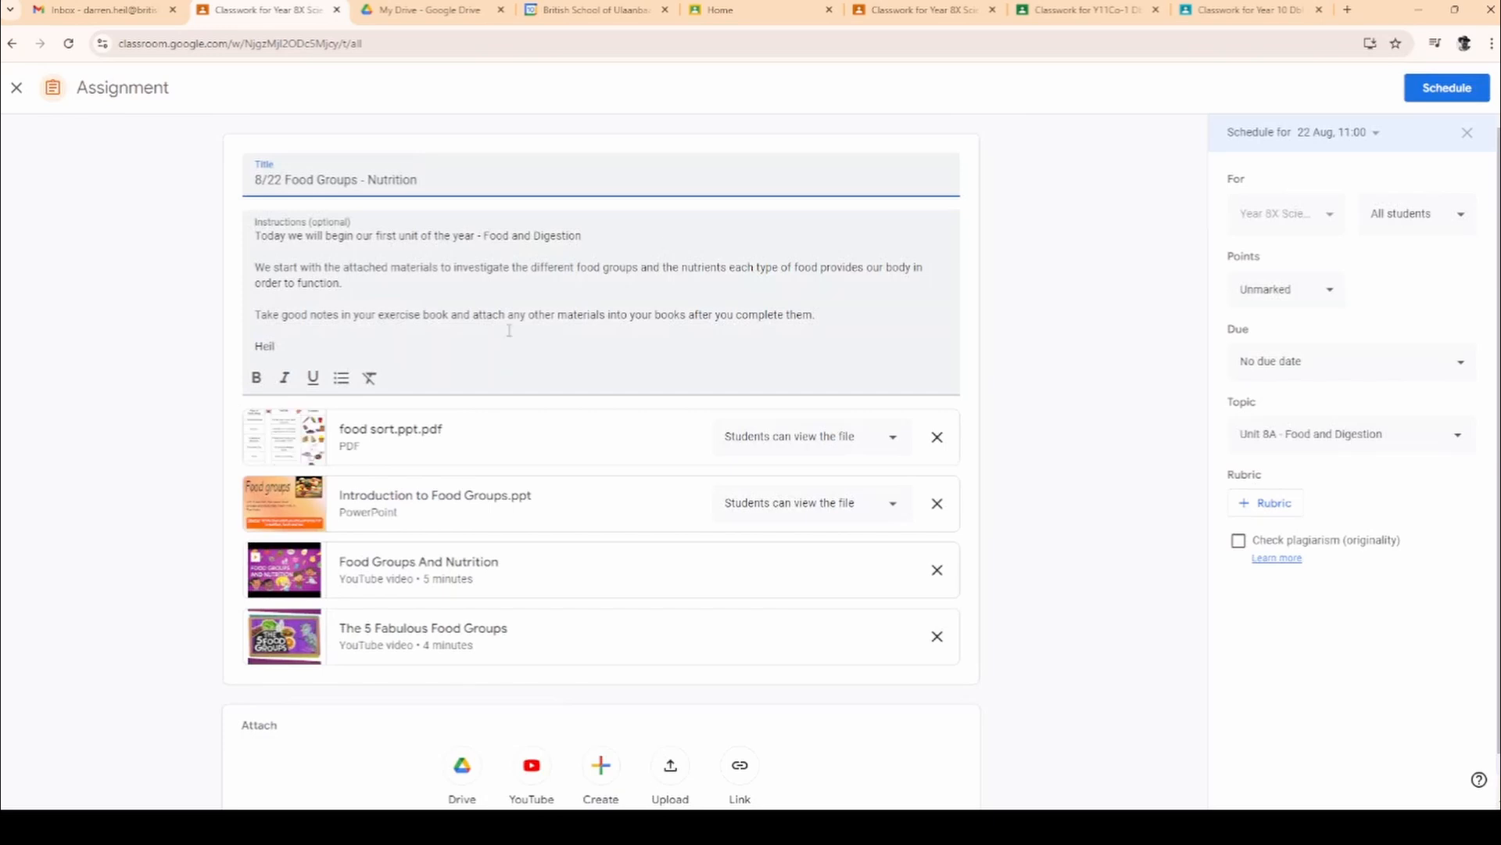
left_click(1447, 87)
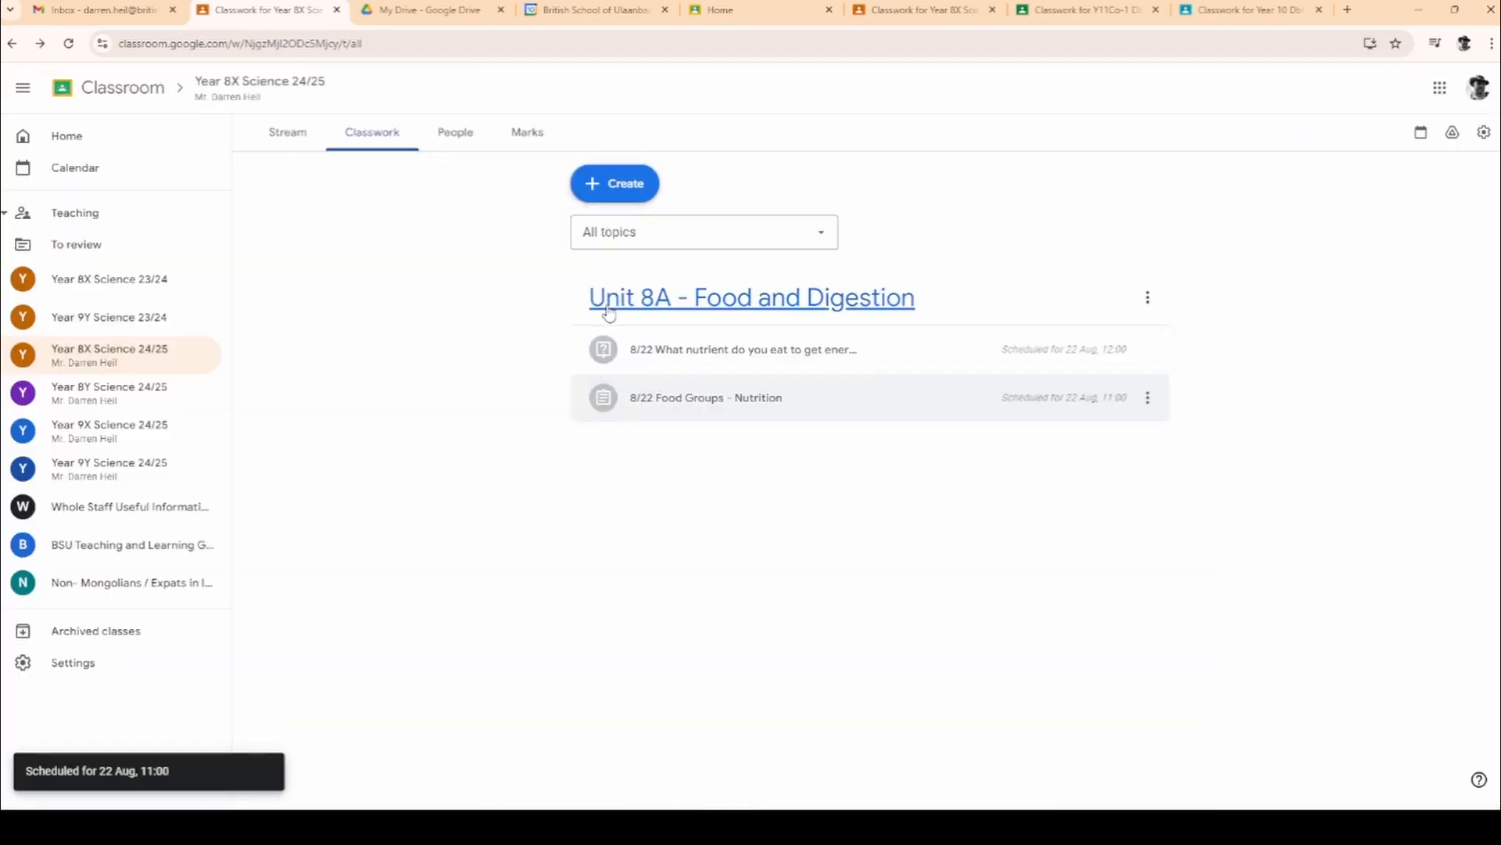